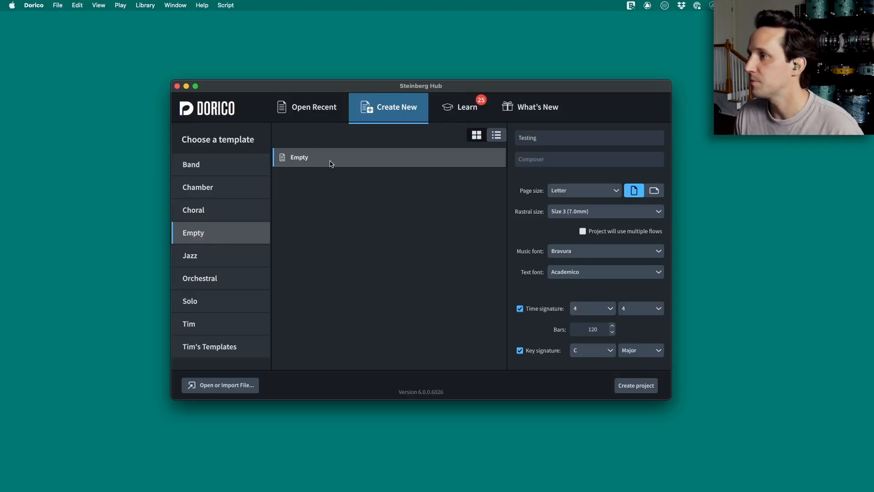
Title the new project "Dorico for Drummers (Part 5)" and create it from the Empty template.
left_click(568, 138)
key("super+a")
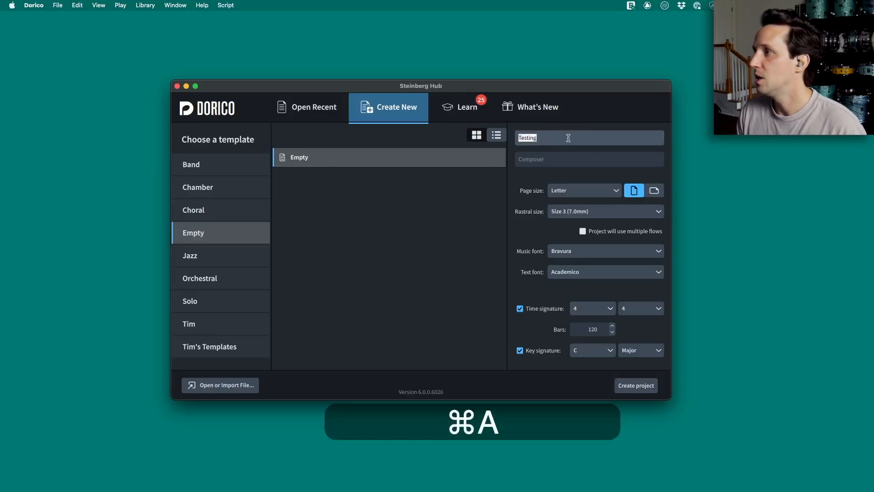
type("D")
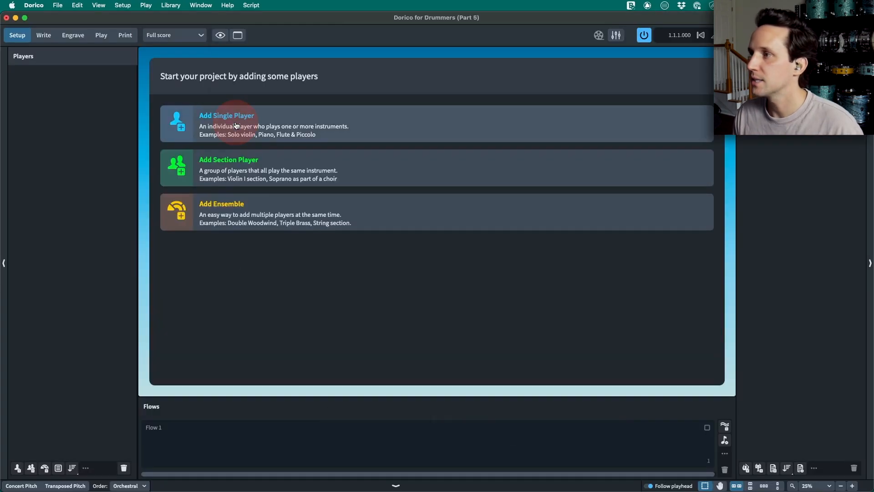
Add a single player with the Drum Set (Basic) instrument to the project.
left_click(237, 124)
type("drum")
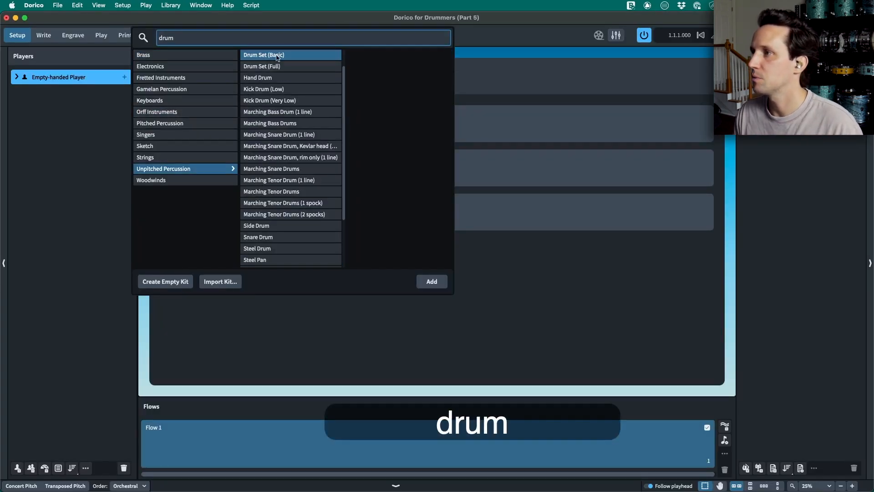
key("Tab")
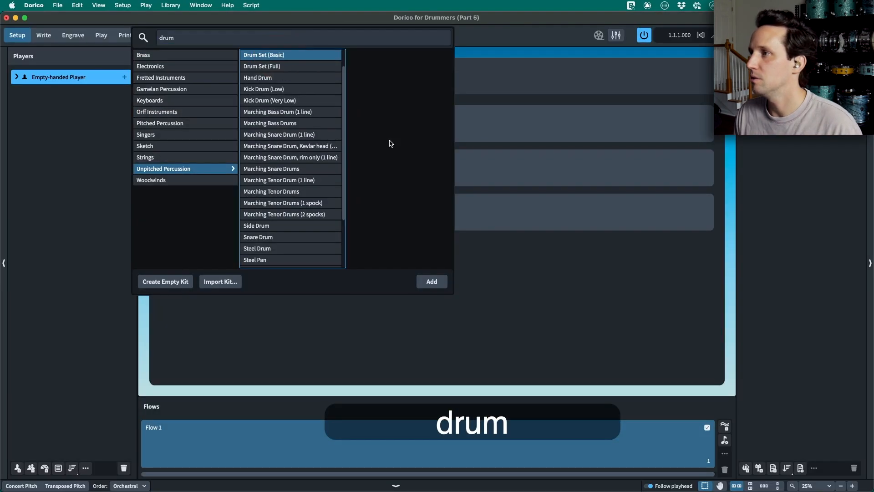
left_click(432, 281)
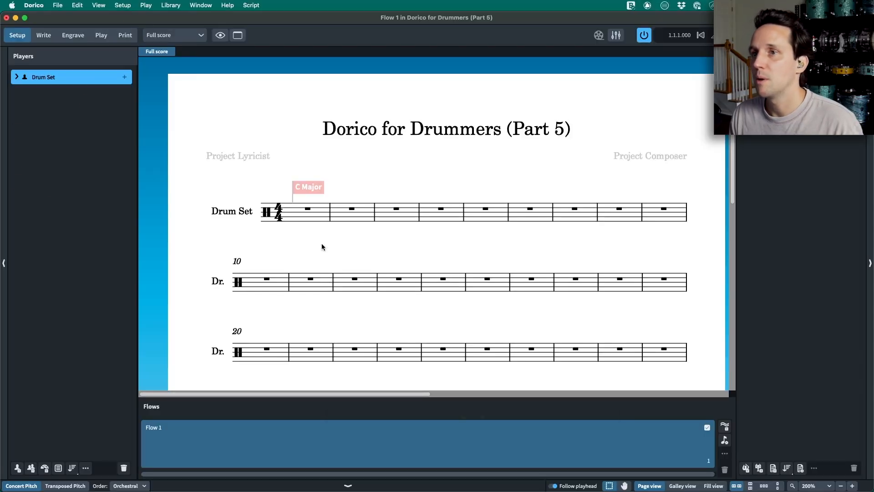
In the full score's Layout Options, set the staff labels to None on both the first and subsequent systems.
key("super+shift+l")
left_click_drag(349, 81, 343, 82)
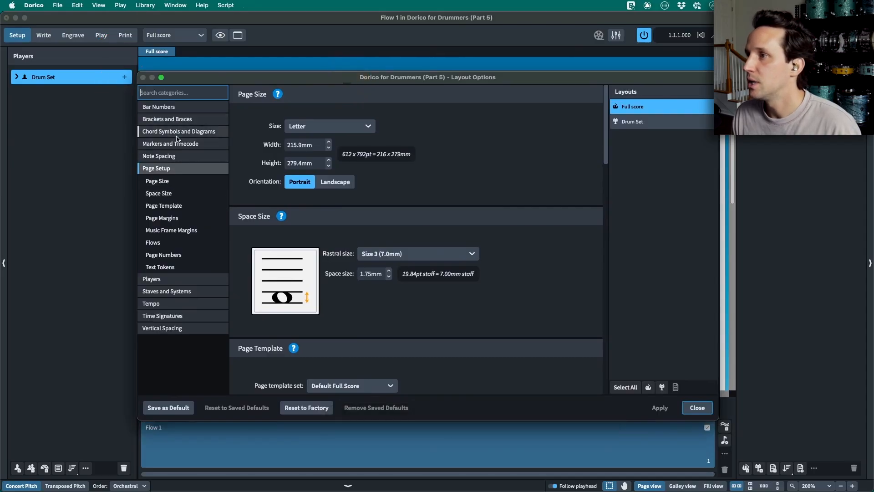
left_click(179, 294)
left_click(433, 139)
left_click(438, 164)
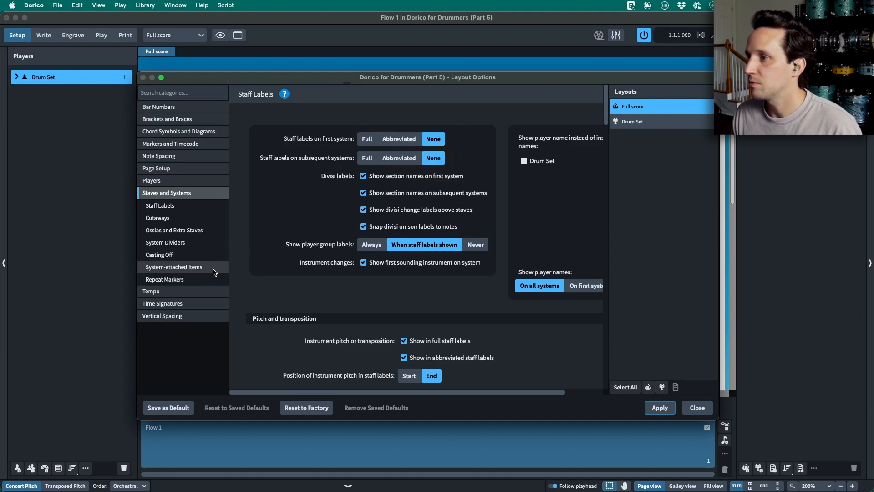
Fix the number of bars per system at 4 in the casting off settings and apply the layout options.
left_click(194, 256)
left_click(300, 139)
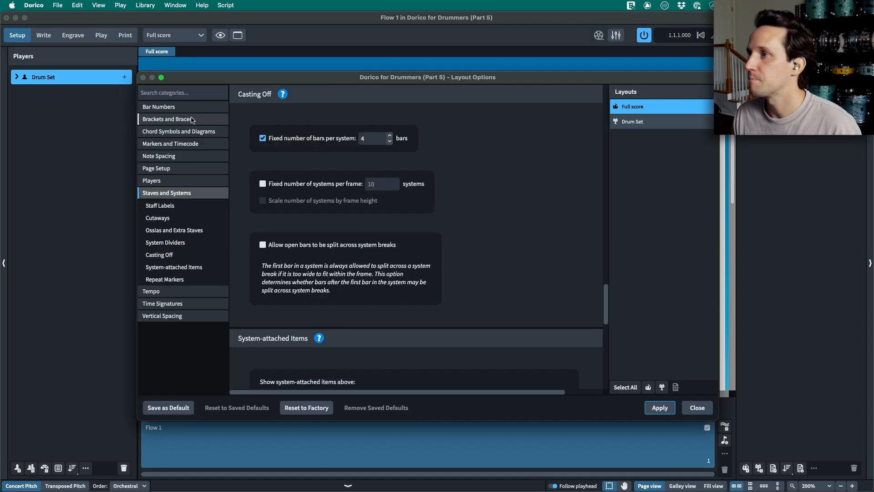
key("Return")
key("Return")
scroll(395, 199, "down", 2)
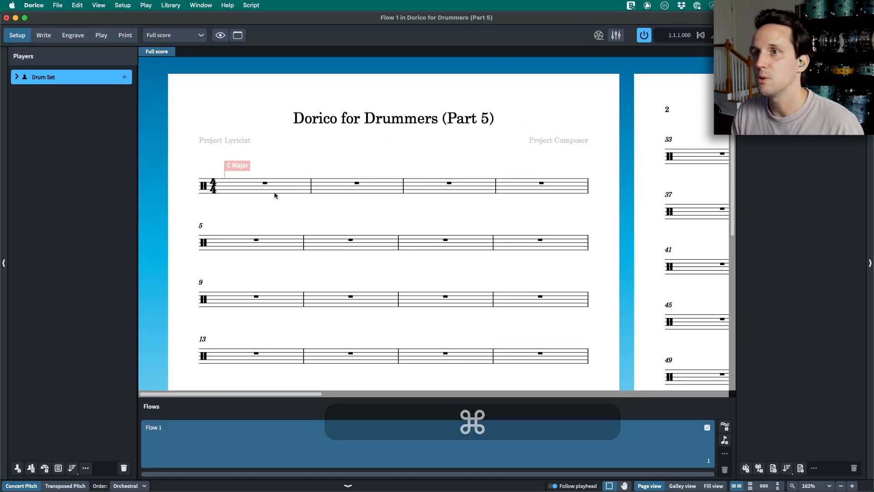
In the percussion Notation Options, truncate overlapping notes to the shortest duration and use a single voice for drum set kits.
key("shift+super+n")
left_click_drag(325, 77, 293, 76)
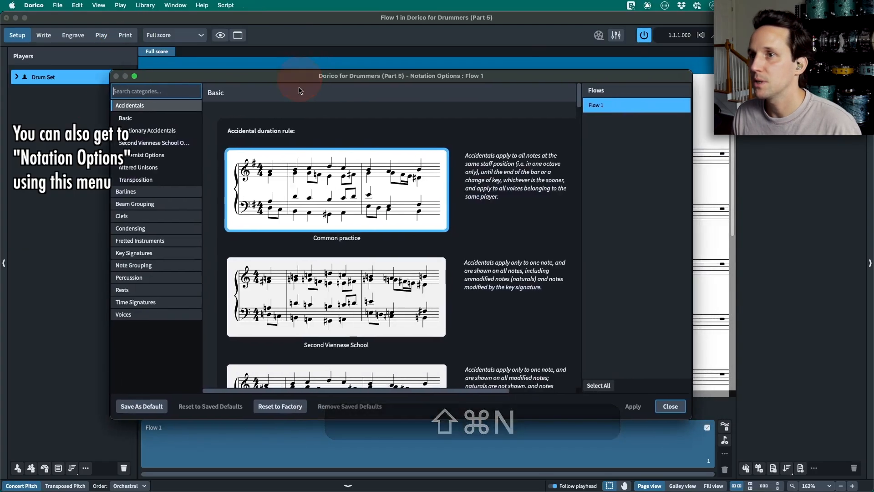
left_click(159, 276)
left_click(433, 177)
left_click(413, 261)
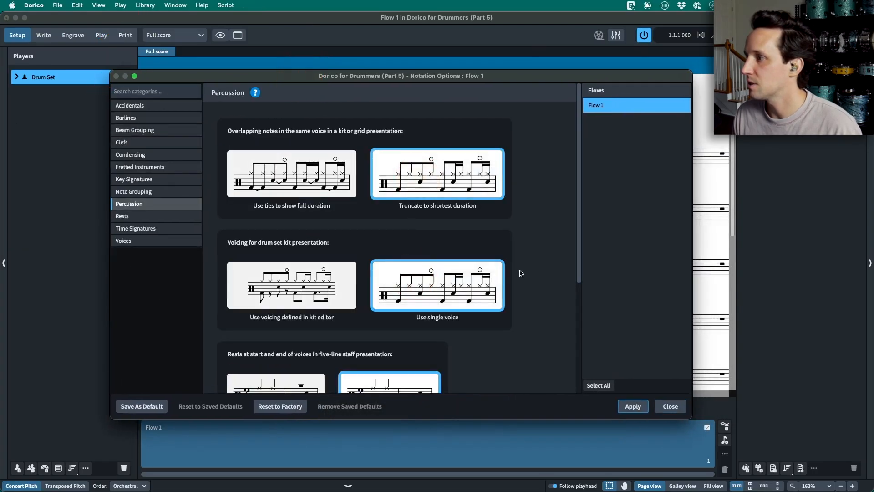
scroll(456, 264, "down", 5)
scroll(463, 255, "up", 3)
left_click_drag(441, 251, 462, 243)
left_click(433, 147)
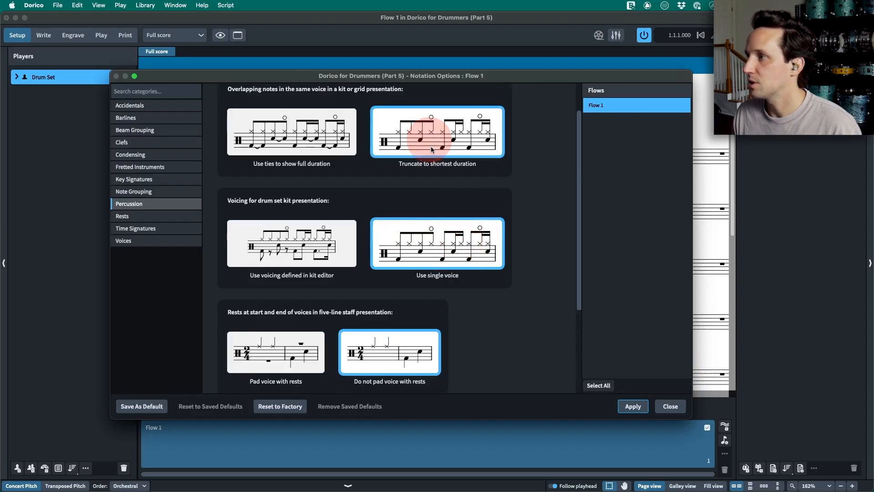
In the beam grouping options, break eighth-note beams at beat boundaries in half-bar time signatures, and apply the notation options.
left_click(129, 130)
left_click(399, 163)
scroll(477, 201, "down", 5)
scroll(477, 202, "down", 5)
left_click(408, 267)
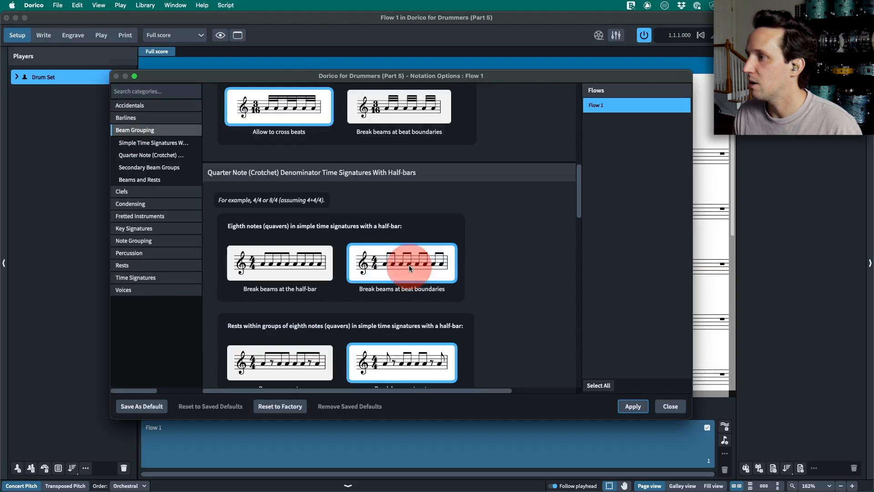
left_click(633, 406)
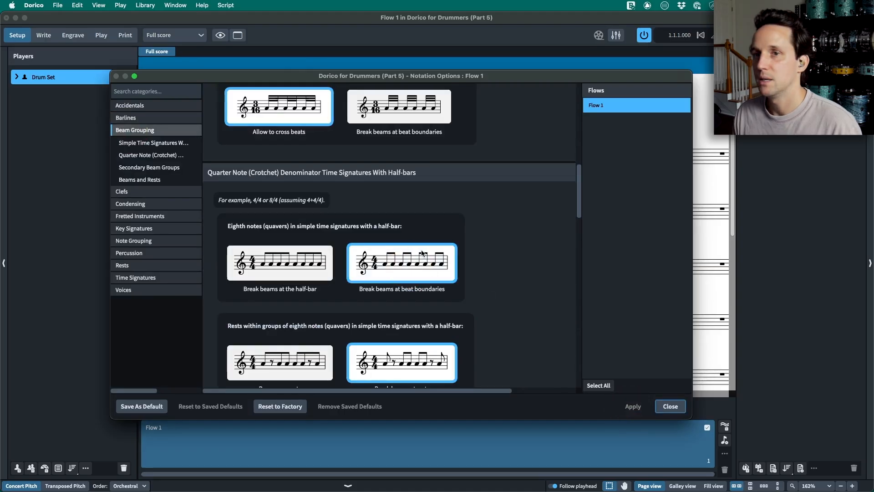
key("Escape")
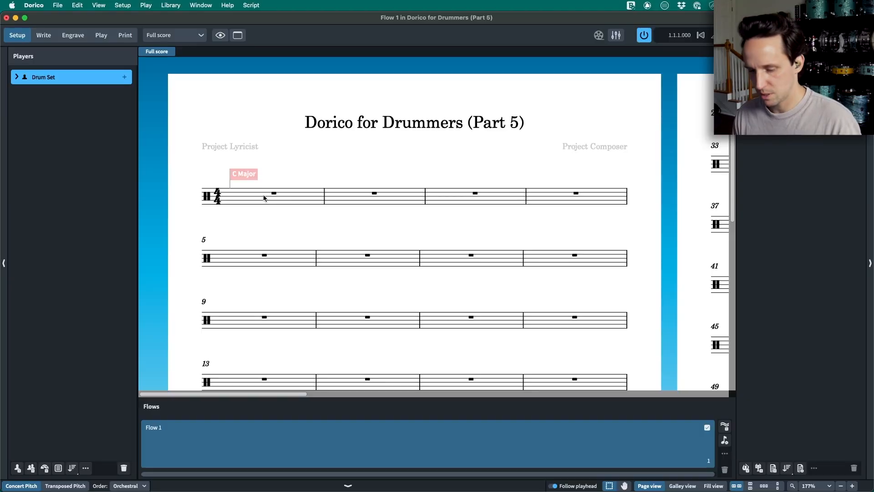
View the project in the Play, Setup, Write, Engrave and Print modes in turn.
key("super+4")
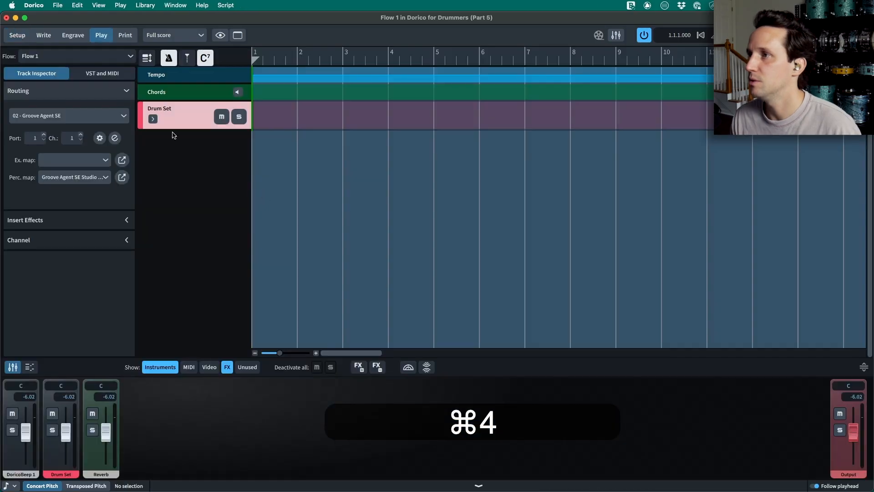
left_click(98, 36)
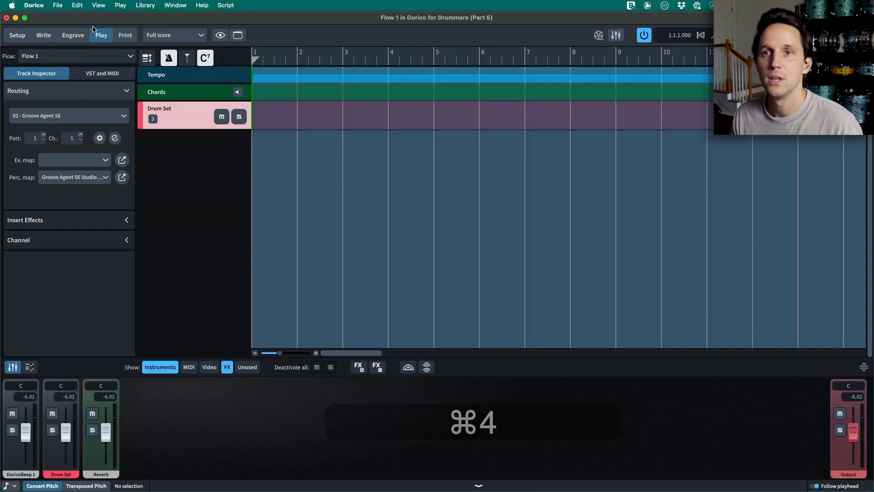
left_click(17, 35)
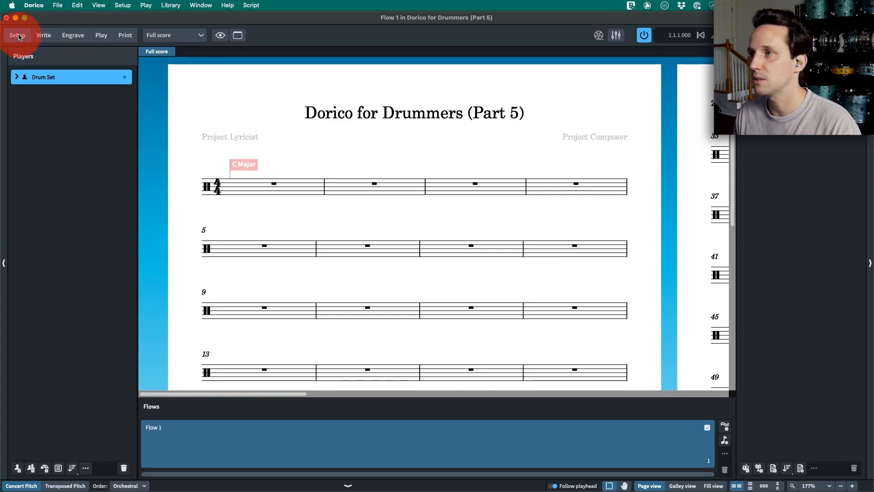
left_click(44, 36)
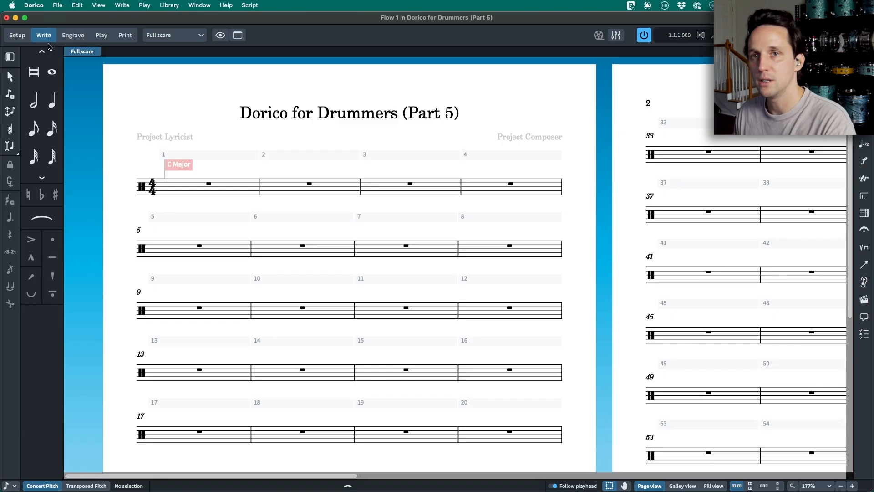
left_click(70, 36)
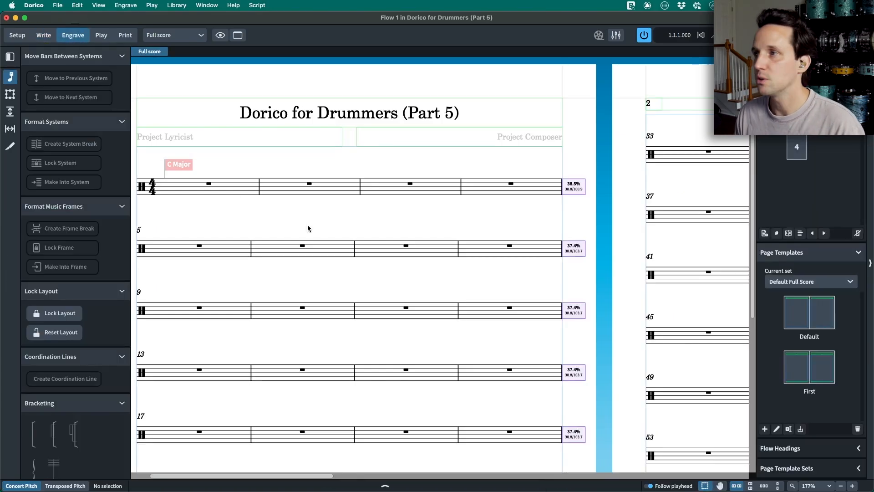
left_click(126, 37)
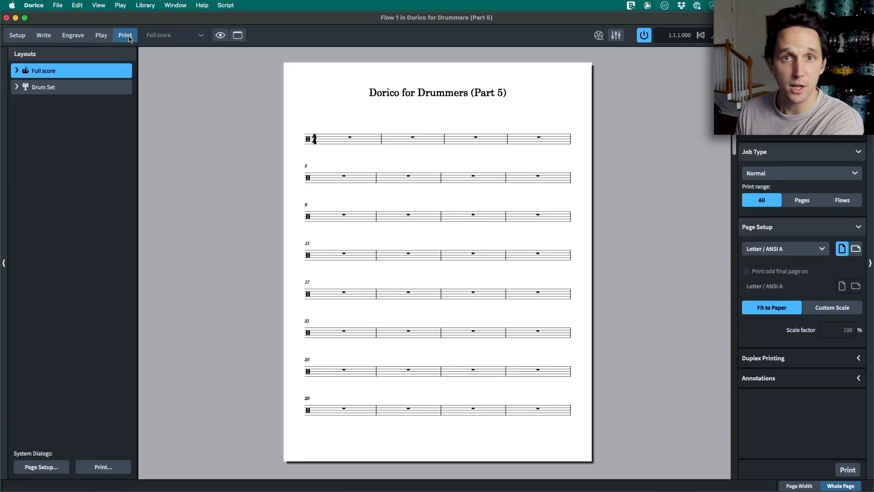
Switch back and forth between the Play, Engrave and Write modes, ending in Play mode.
left_click(98, 39)
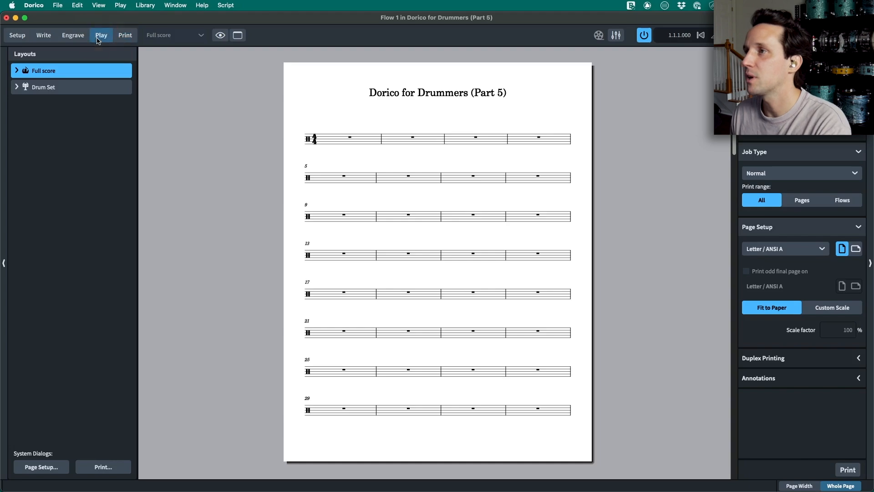
key("super+4")
key("super+3")
key("super+2")
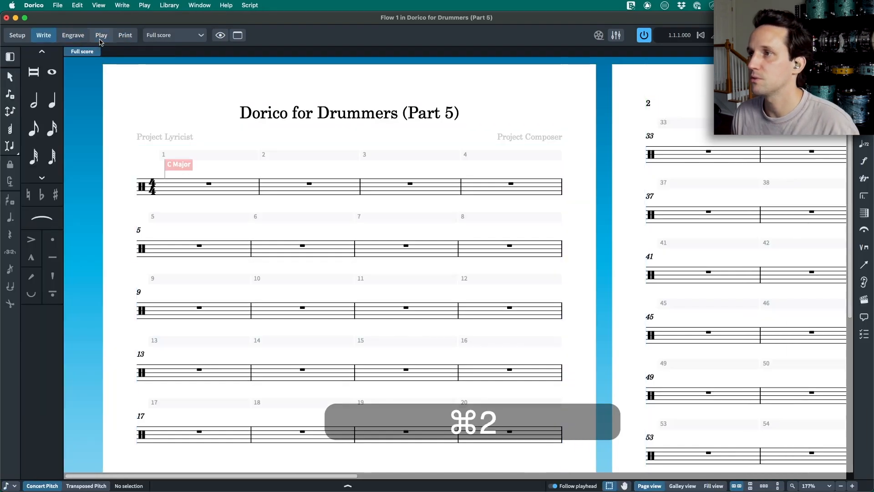
key("super+3")
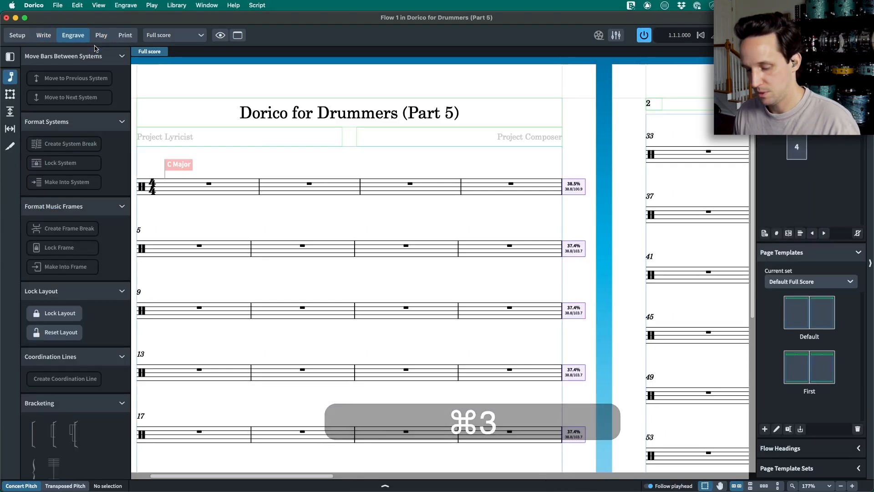
key("super+4")
left_click(100, 38)
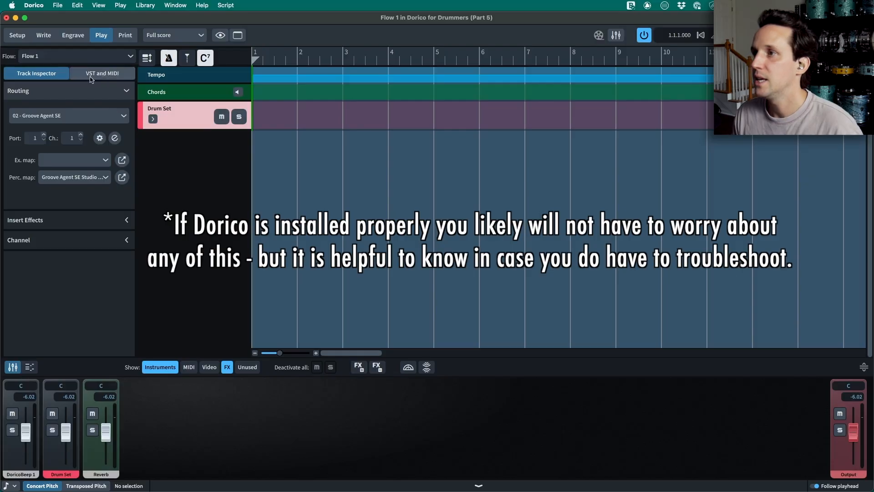
Select the Drum Set track and load Steinberg's Groove Agent SE drum plug-in as its VST instrument.
left_click(170, 124)
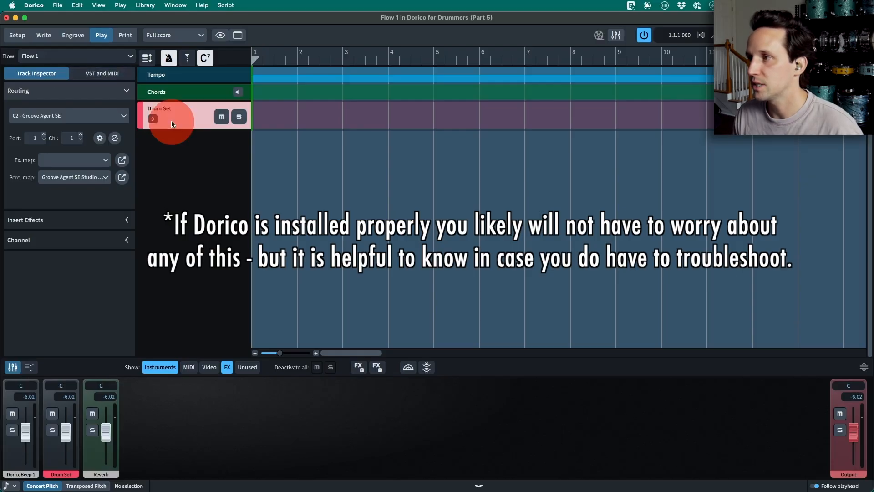
left_click(105, 75)
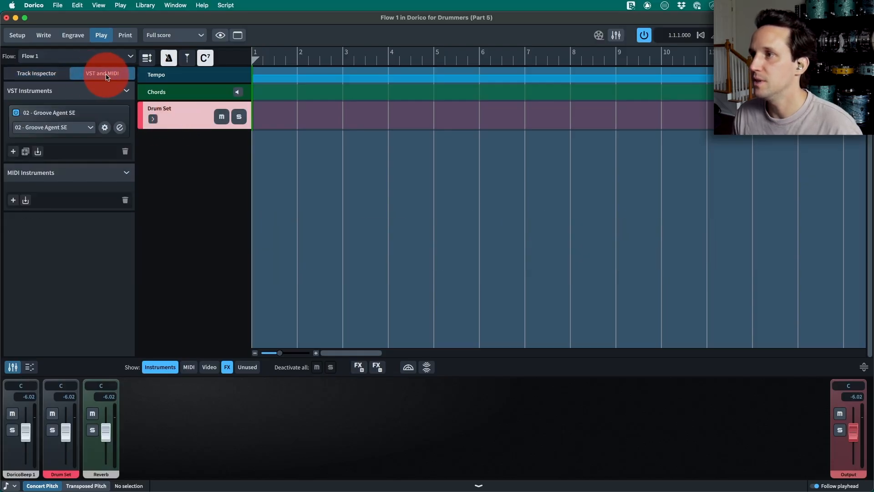
left_click(51, 127)
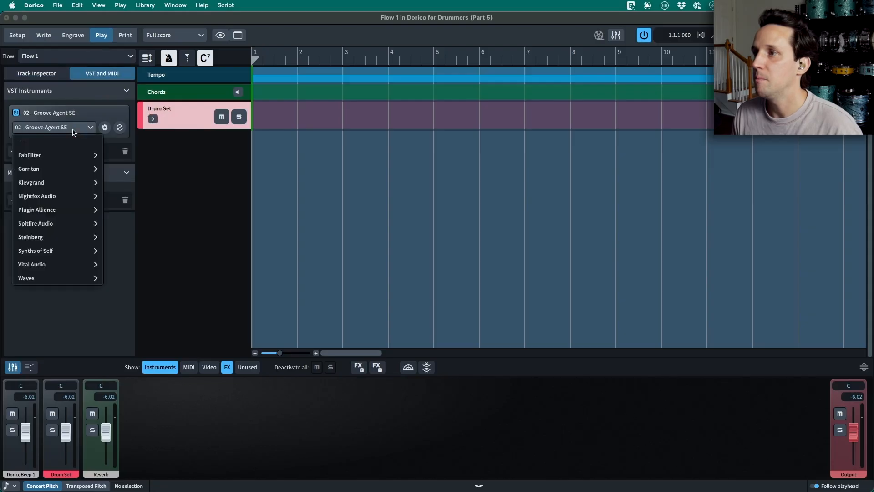
left_click(51, 242)
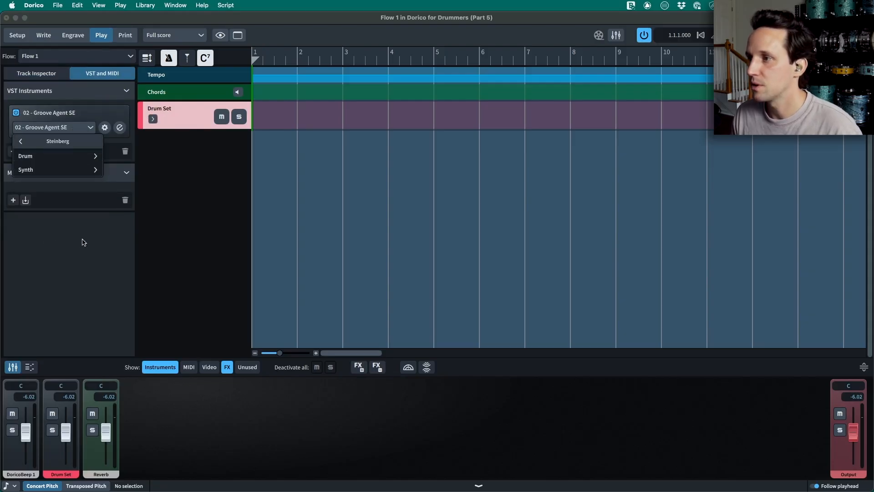
left_click(61, 157)
left_click(53, 161)
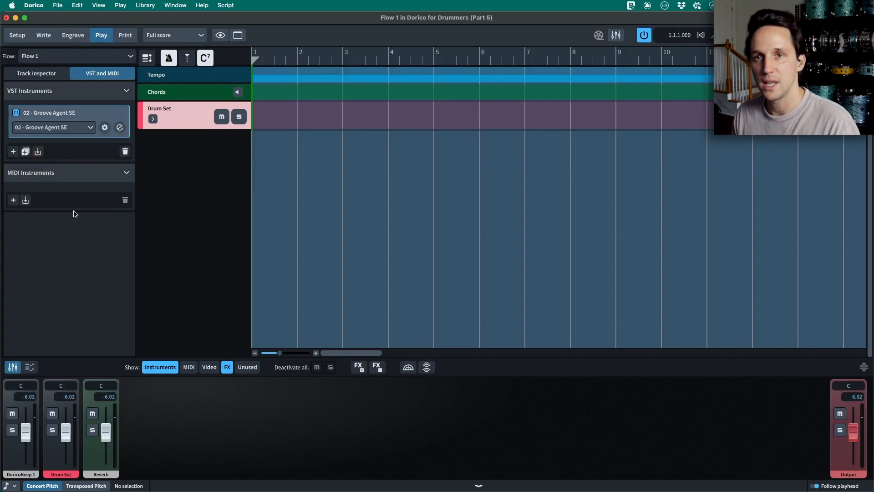
Choose Groove Agent SE again from the Steinberg drum instruments for the same VST instrument slot.
left_click(65, 128)
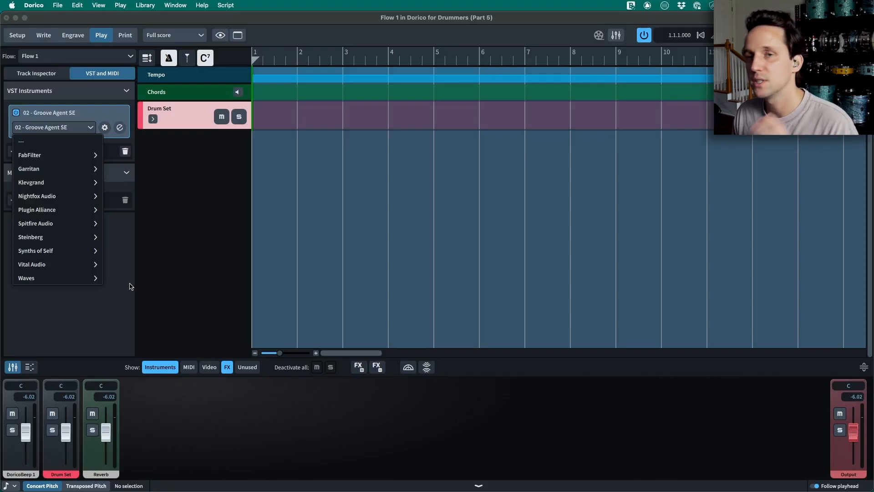
left_click(80, 236)
left_click(66, 156)
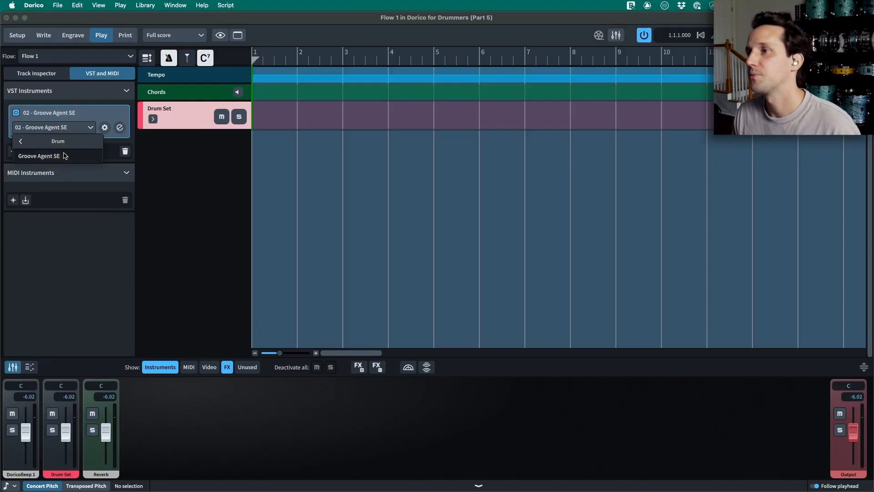
left_click(65, 155)
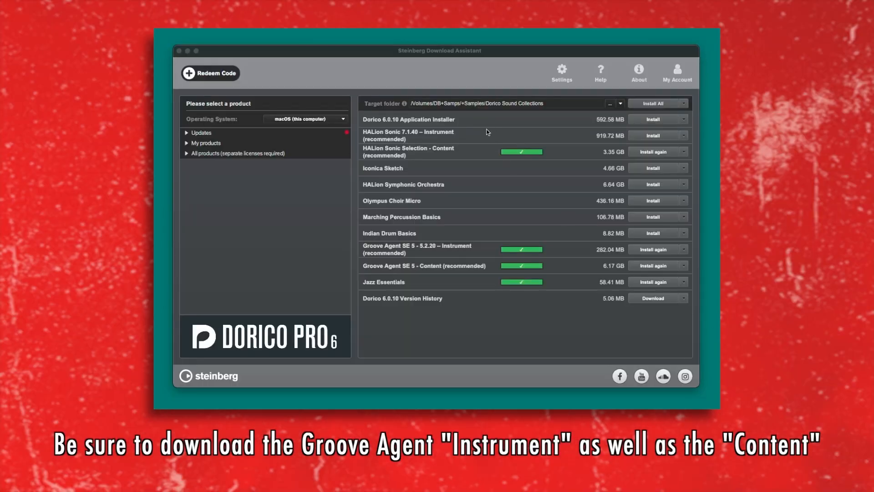
In Steinberg Download Assistant, check the Groove Agent SE 5 Instrument and Content downloads for Dorico Pro 6.
left_click(416, 51)
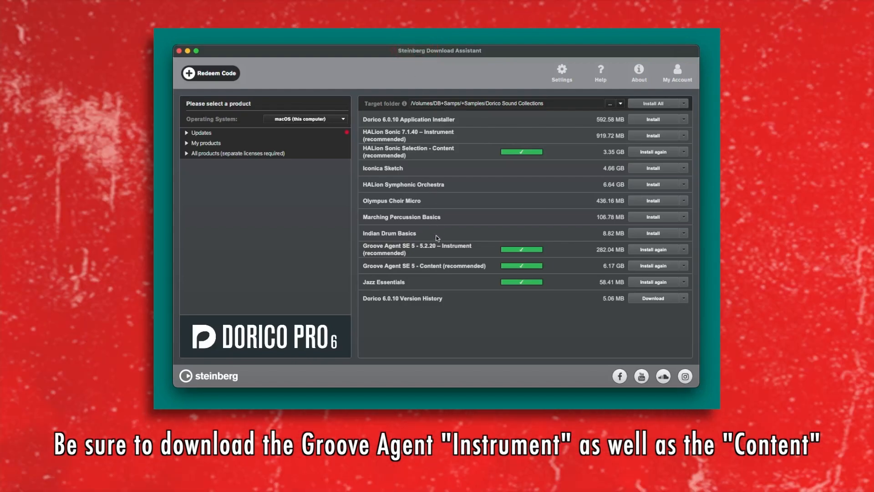
left_click(367, 248)
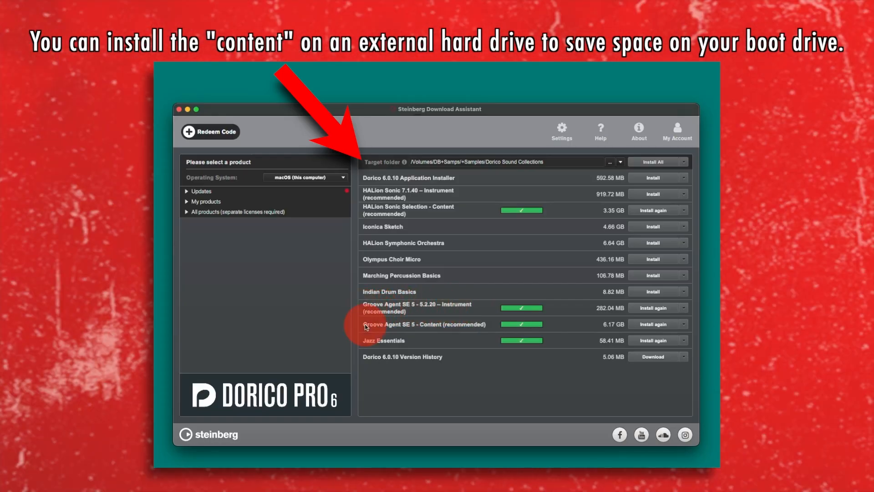
Route the Drum Set track to Groove Agent SE with the Default expression map and the Groove Agent SE Studio Kit percussion map.
left_click(35, 73)
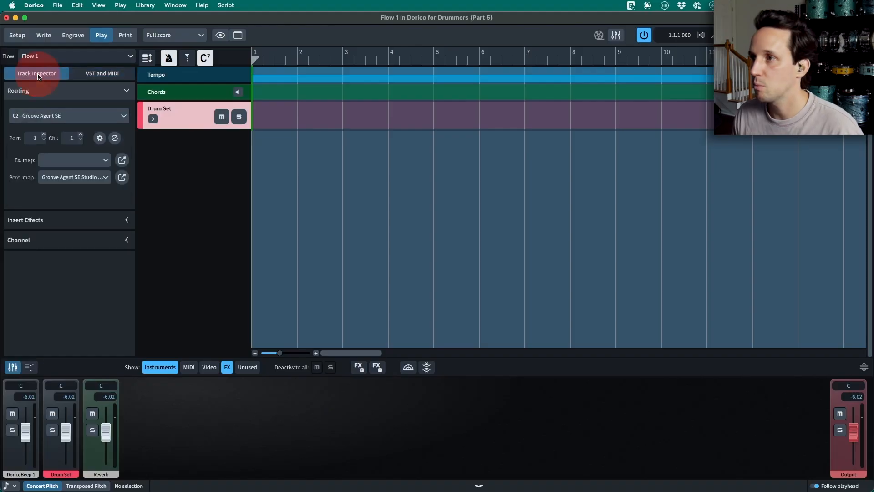
left_click(45, 116)
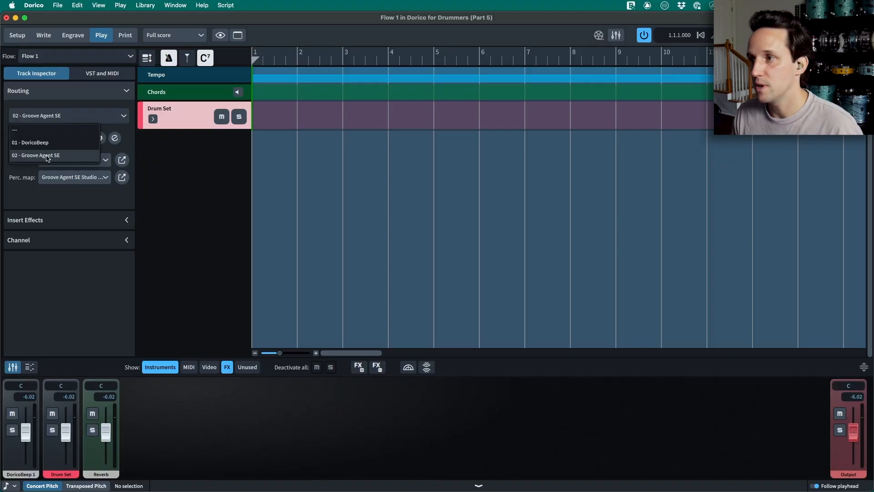
left_click(35, 155)
left_click(69, 162)
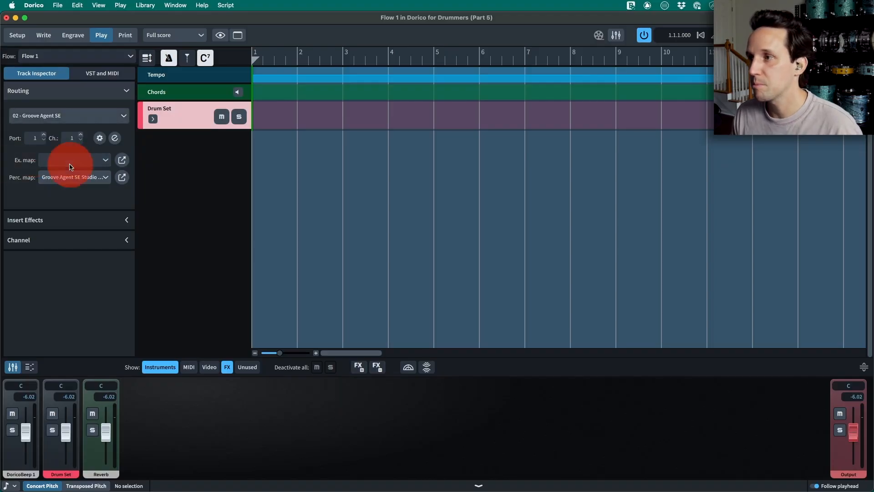
left_click(74, 197)
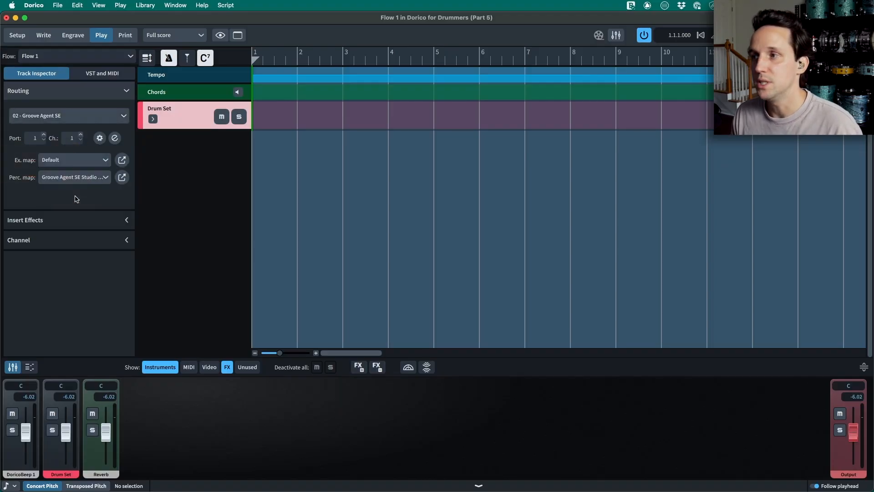
left_click(58, 178)
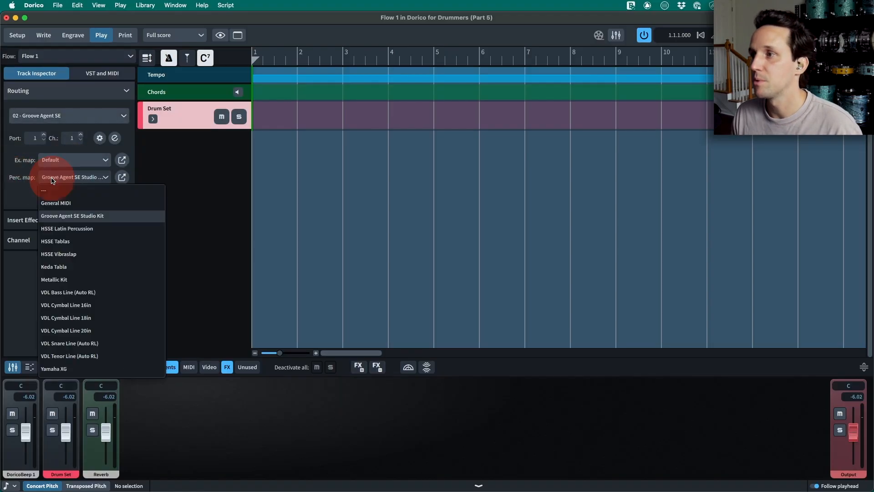
left_click(73, 218)
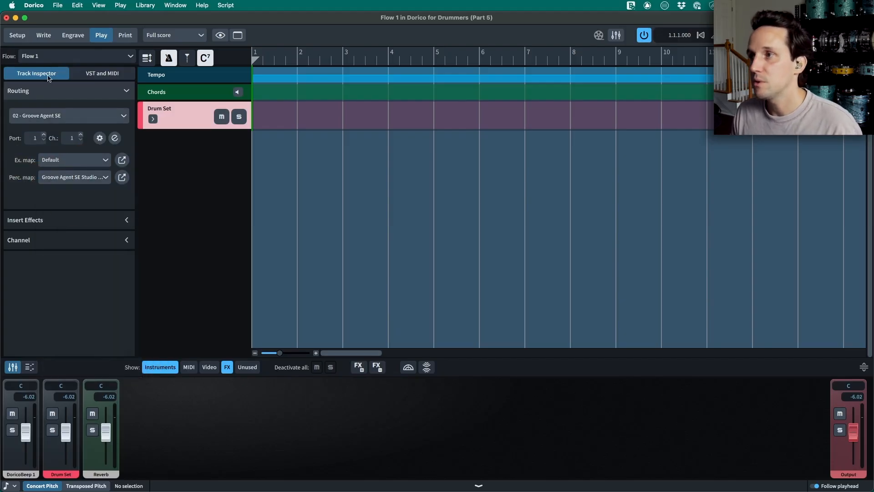
Go to Write mode and set the default mixer output level to -6.34 dB in the Play preferences.
left_click(43, 35)
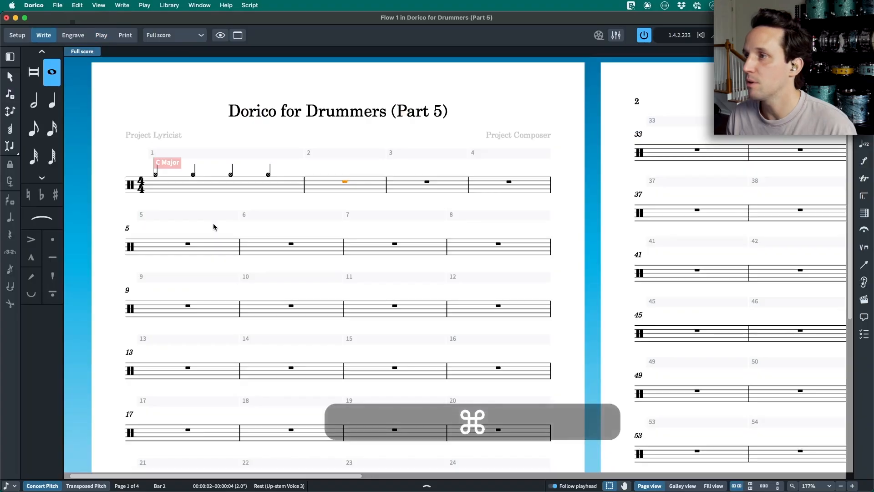
key("super+comma")
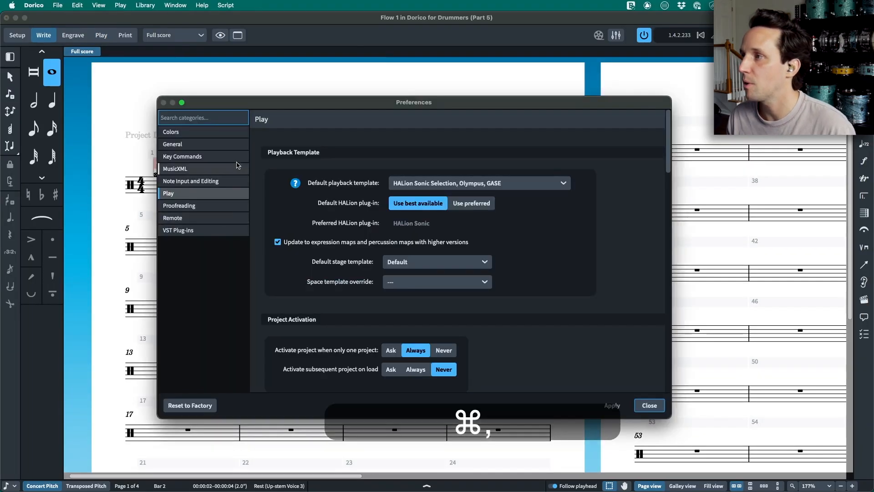
left_click_drag(302, 102, 288, 96)
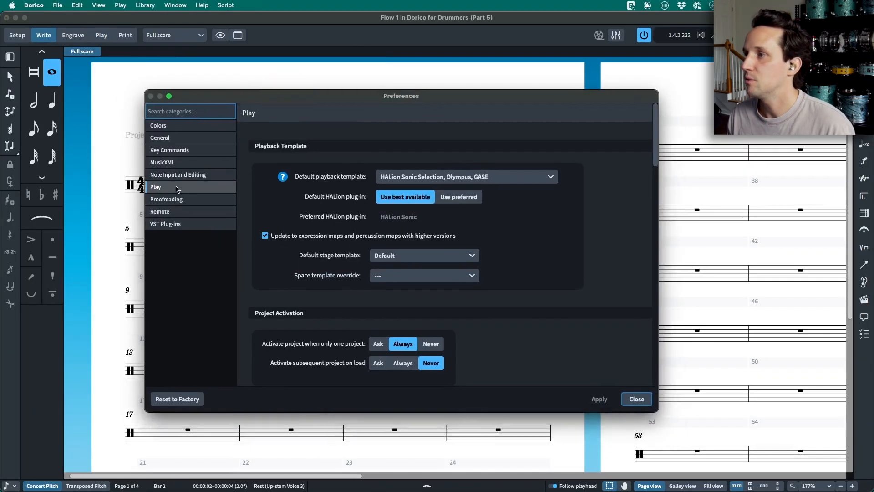
left_click(155, 187)
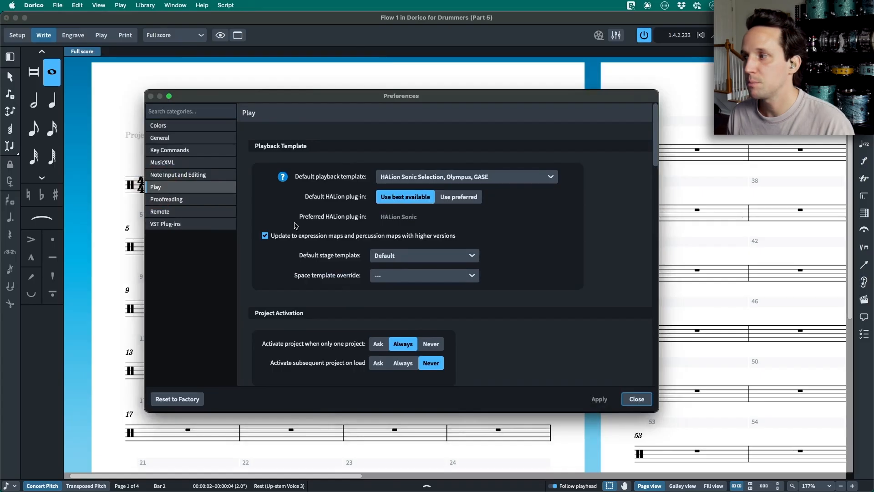
scroll(305, 223, "down", 10)
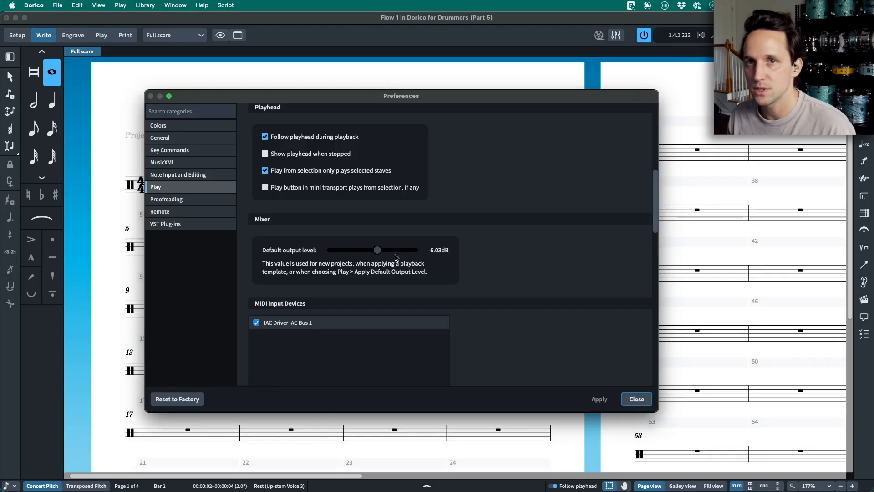
left_click(378, 250)
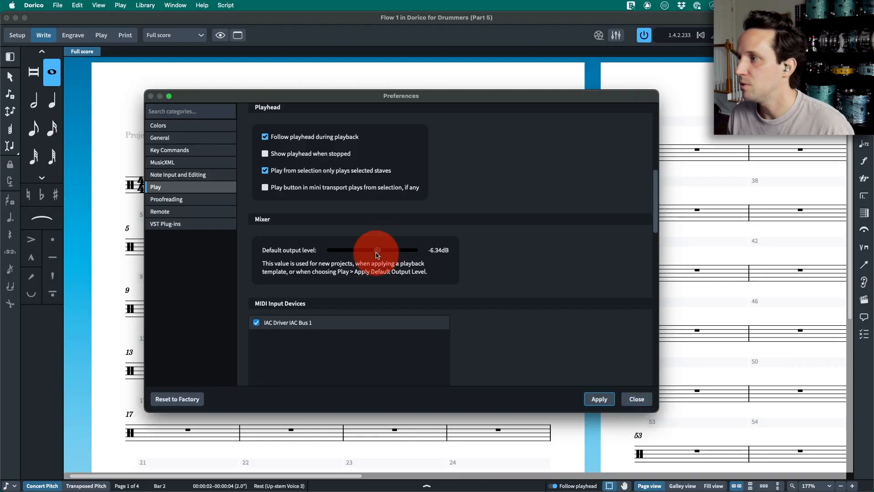
scroll(538, 284, "down", 5)
scroll(538, 284, "down", 15)
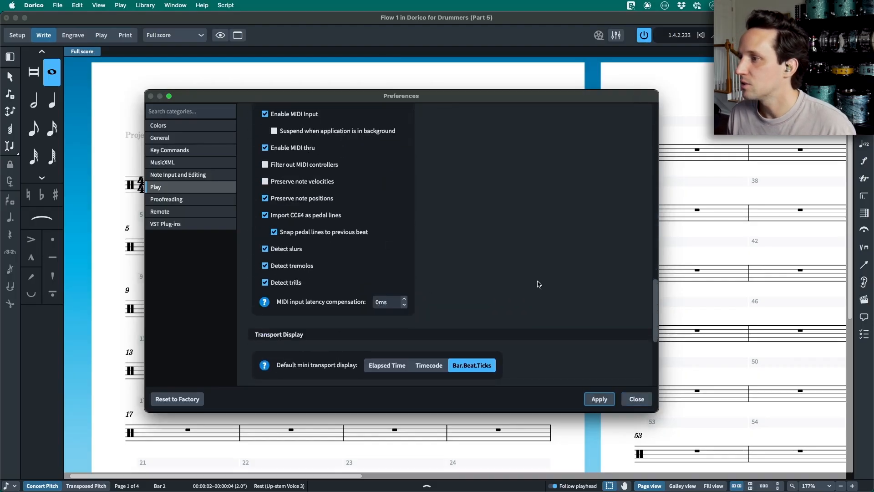
Examine the available ASIO drivers in the audio device setup and close it.
left_click(278, 291)
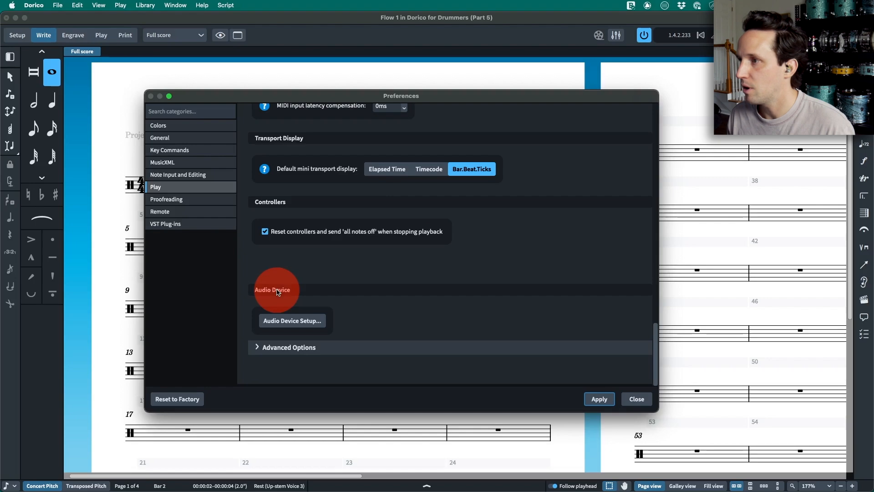
left_click(292, 321)
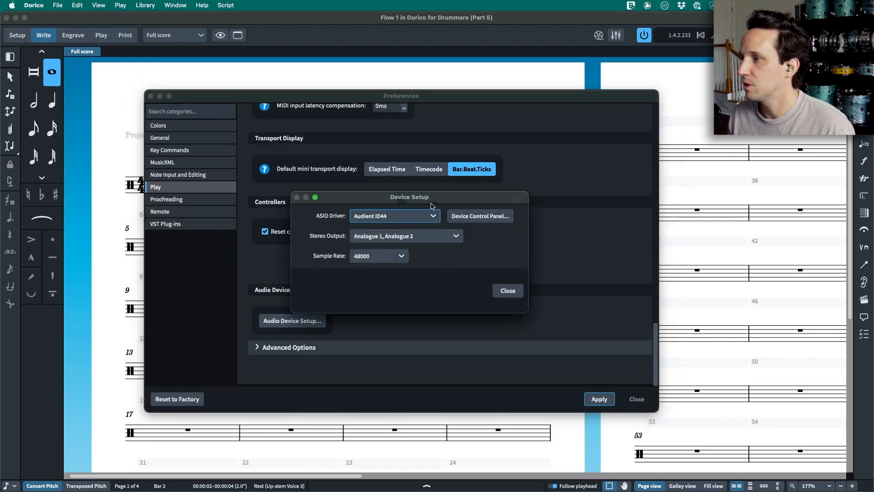
left_click(384, 217)
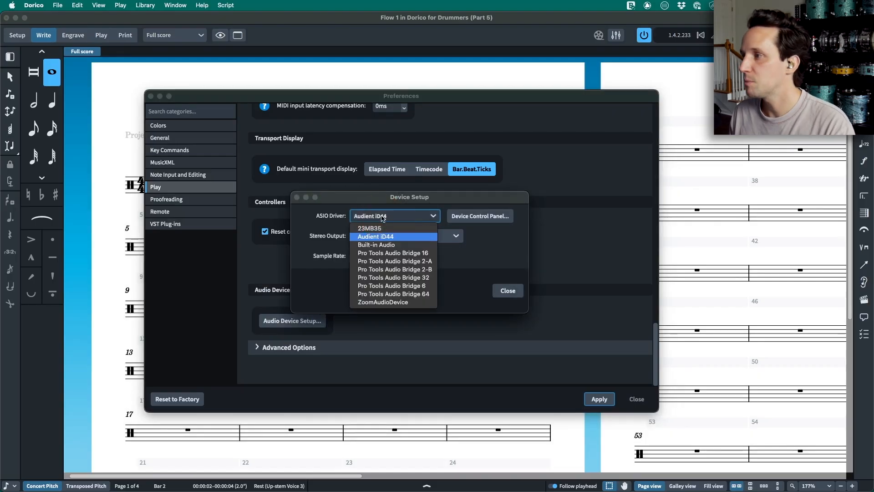
left_click(519, 255)
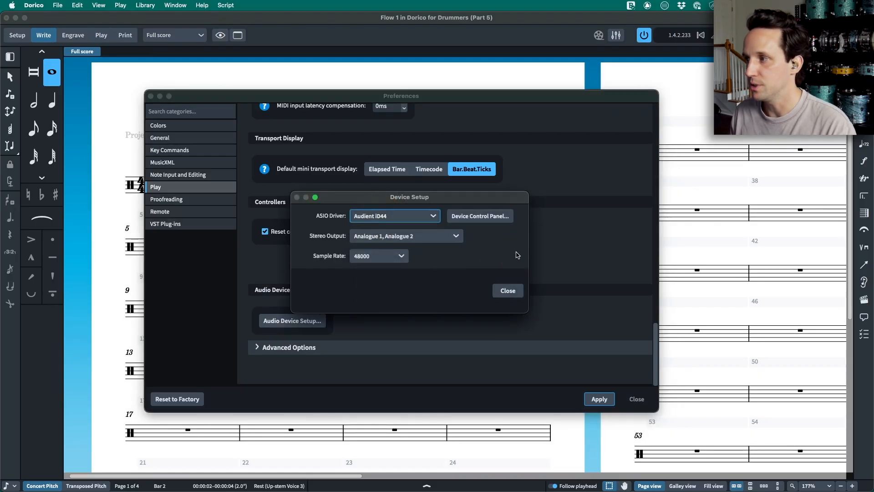
left_click(518, 288)
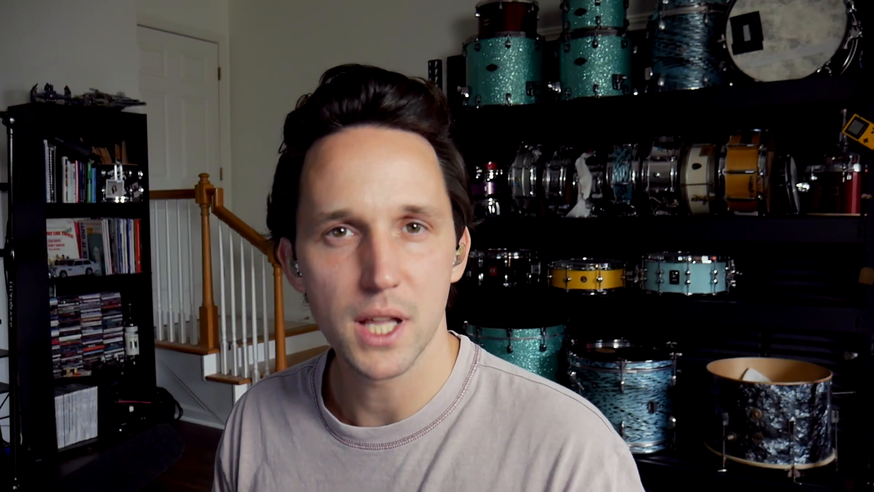
Enter seven eighth-note closed hi-hats in bar 1 of the drum staff.
left_click(195, 181)
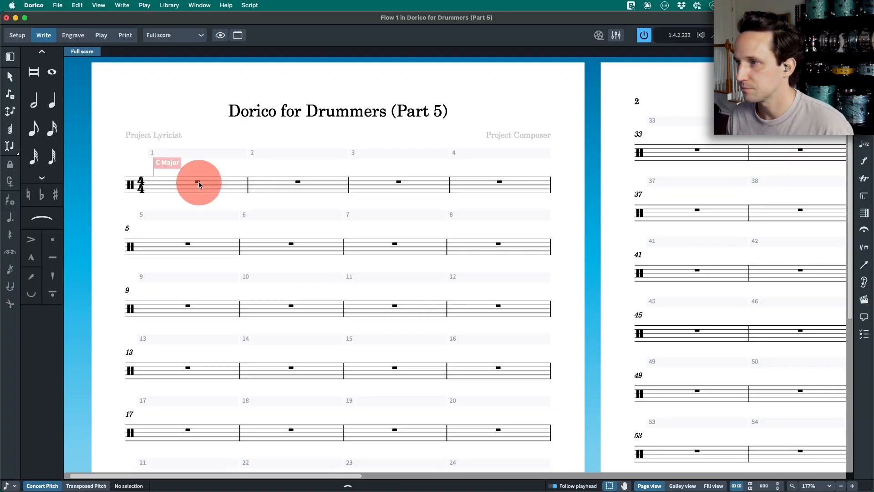
key("Up")
key("Up")
key("Up")
key("Up")
key("5")
key("y")
key("y")
key("y")
key("y")
key("y")
key("y")
key("y")
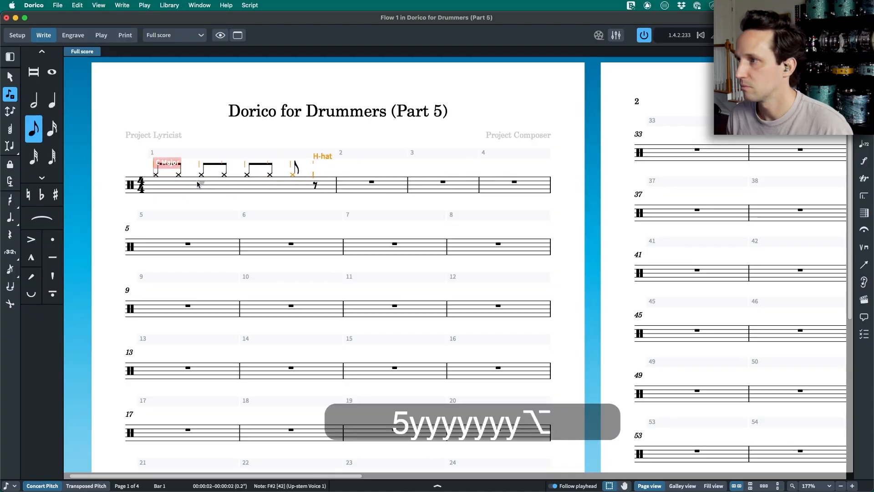
Fill bar 1 with bass drum notes, sixteenth-note snares, accented snares on beats 2 and 4, and a final open hi-hat.
key("Left")
key("Left")
key("Up")
key("Up")
key("bracketleft")
key("y")
key("bracketleft")
key("Right")
key("5")
key("4")
key("alt+shift+bracketleft")
key("Left")
key("y")
key("Down")
key("Down")
key("y")
key("Up")
key("Up")
key("y")
key("Down")
key("Down")
key("5")
key("y")
key("Up")
key("Up")
key("bracketleft")
key("y")
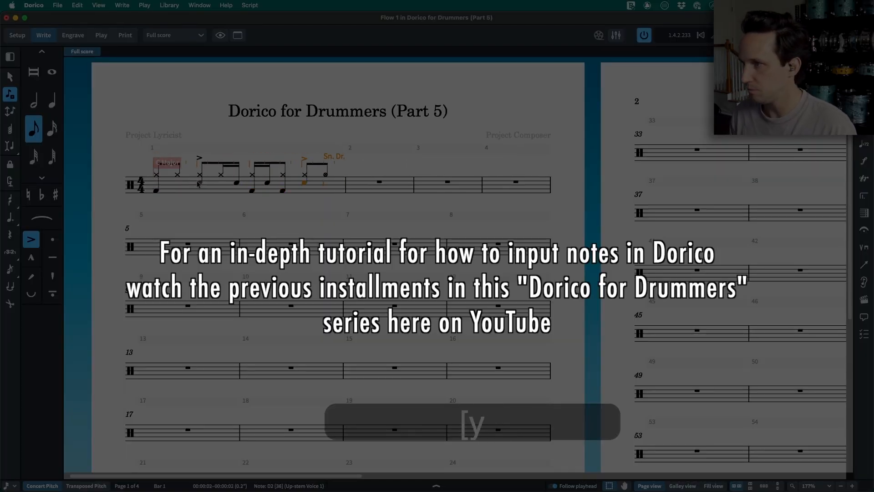
Add an unaccented sixteenth-note snare directly after the accented snare on beat 4 of bar 1.
key("4")
key("bracketleft")
key("Left")
key("y")
key("Right")
key("Right")
Enter four eighth notes on beats 1 and 2 of bar 2, alternating ride cymbal bell and regular ride.
key("6")
key("5")
key("Up")
key("Up")
key("Up")
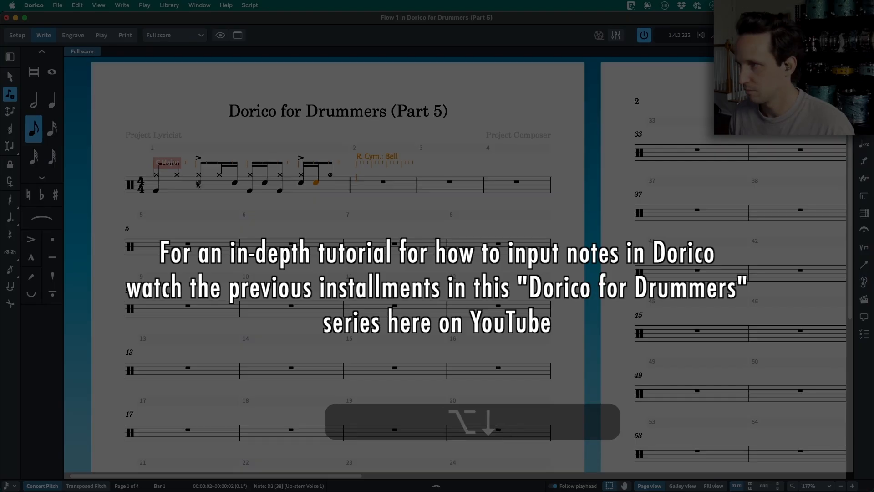
key("y")
key("alt+Up")
key("y")
key("alt+Down")
key("y")
key("alt+Up")
key("y")
Add a bass drum on beat 1 of bar 2 and accented eighth-note snares on both halves of beat 2.
key("Left")
key("Left")
key("Left")
key("Left")
key("Left")
key("Left")
key("Left")
key("Left")
key("Down")
key("Down")
key("Down")
key("Down")
key("Down")
key("y")
key("Right")
key("Right")
key("Up")
key("Up")
key("bracketleft")
key("y")
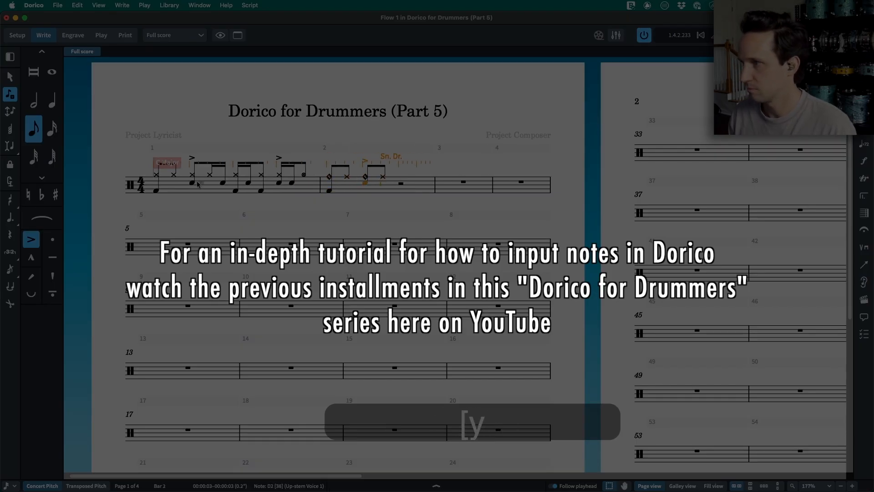
key("y")
key("bracketleft")
Enter a 6:4 tuplet of snares on beat 3 of bar 2, accenting the first and last notes.
key("5")
key("4")
key("semicolon")
type("6:4")
key("Return")
key("bracketleft")
key("y")
key("bracketleft")
key("y")
key("y")
key("y")
key("y")
key("bracketleft")
key("y")
key("shift+semicolon")
Fill beat 4 of bar 2 with a 3:2 triplet across two toms and bass drum, followed by an accented snare.
key("semicolon")
type("3:2")
key("Return")
key("Up")
key("Up")
key("y")
key("Down")
key("Down")
key("Down")
key("Down")
key("y")
key("Down")
key("y")
key("Up")
key("Up")
key("Up")
key("Escape")
Trim the empty bars from bar 3 to the end of the flow.
left_click(476, 182)
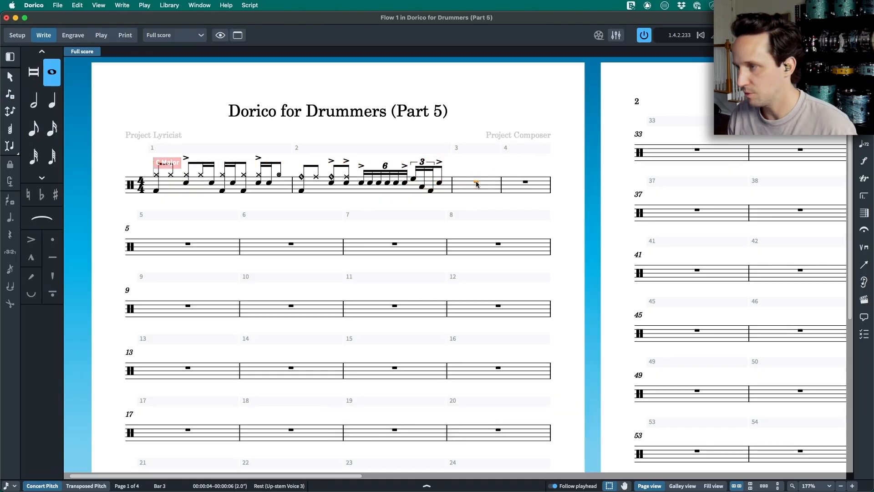
key("shift+b")
type("trim")
key("Return")
scroll(451, 210, "up", 3)
scroll(451, 211, "down", 1)
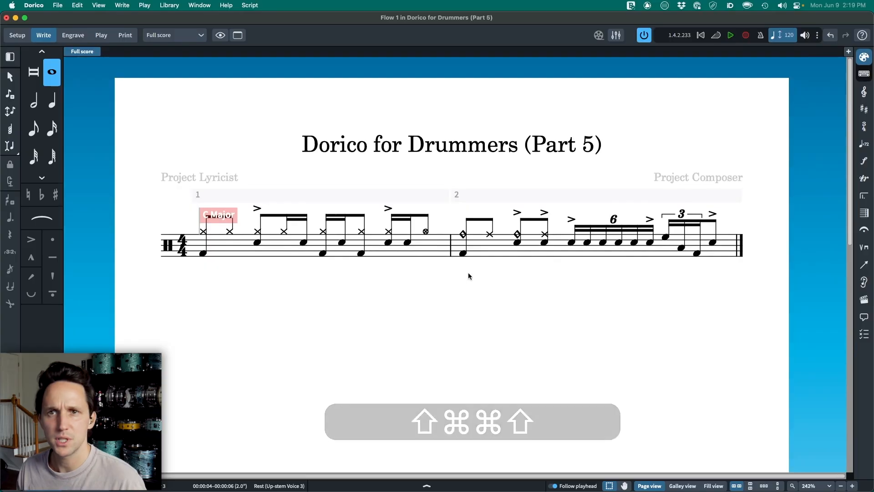
Play the groove once from start to finish and set cycle playback to span bars 1 and 2.
left_click(731, 36)
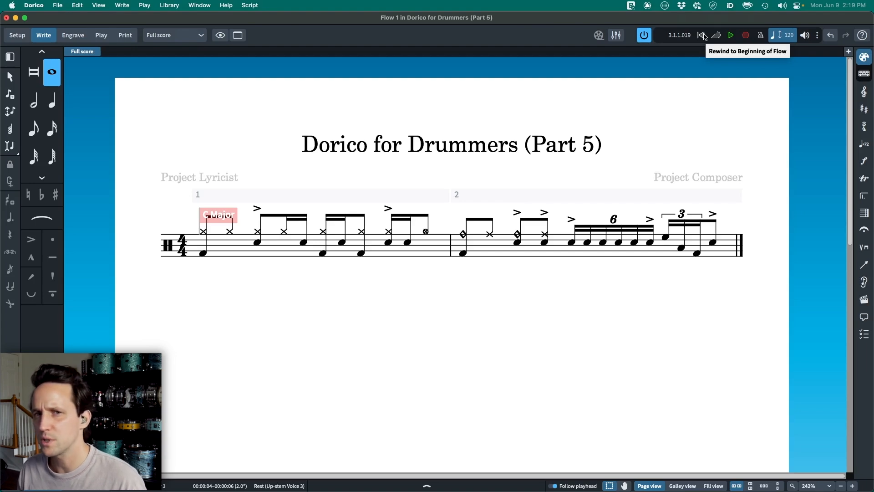
left_click(703, 36)
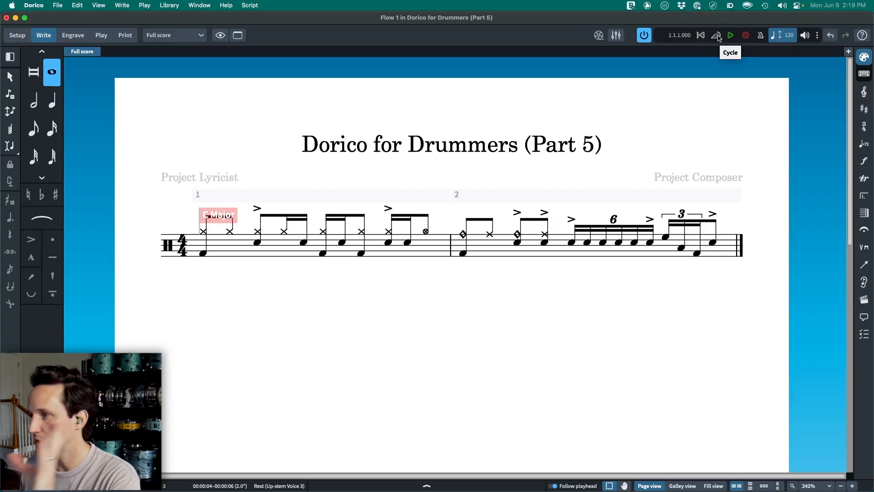
left_click(715, 38)
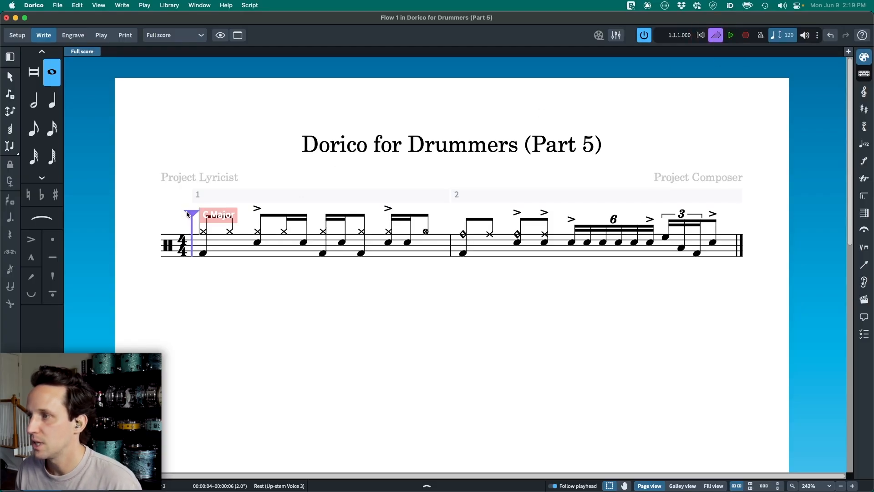
left_click_drag(187, 214, 735, 248)
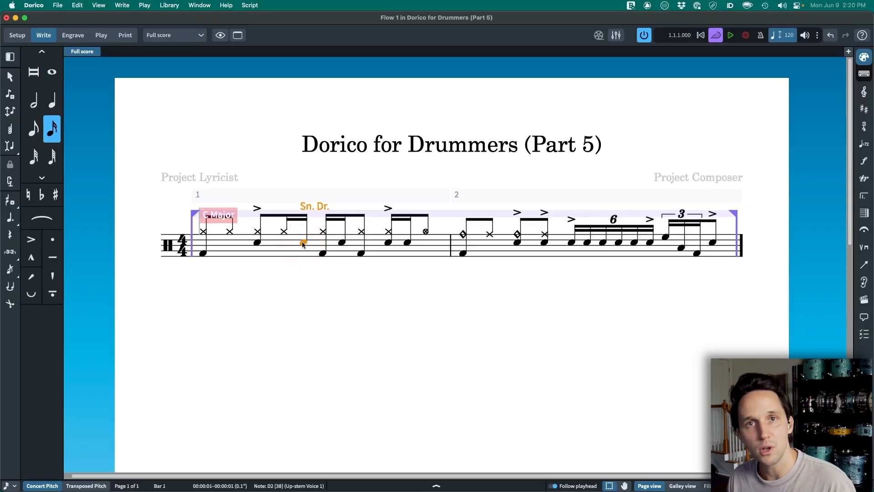
Put round brackets around the notehead of the last sixteenth-note snare of beat 2 in bar 1.
key("super+8")
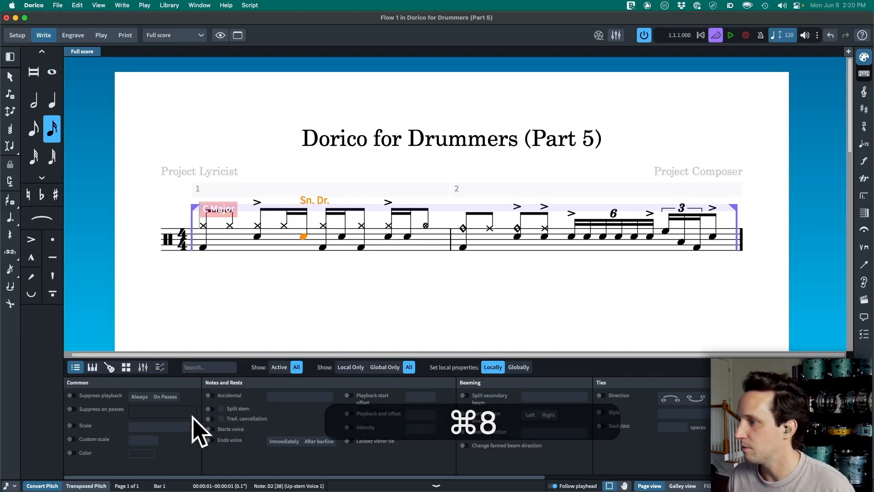
left_click(428, 486)
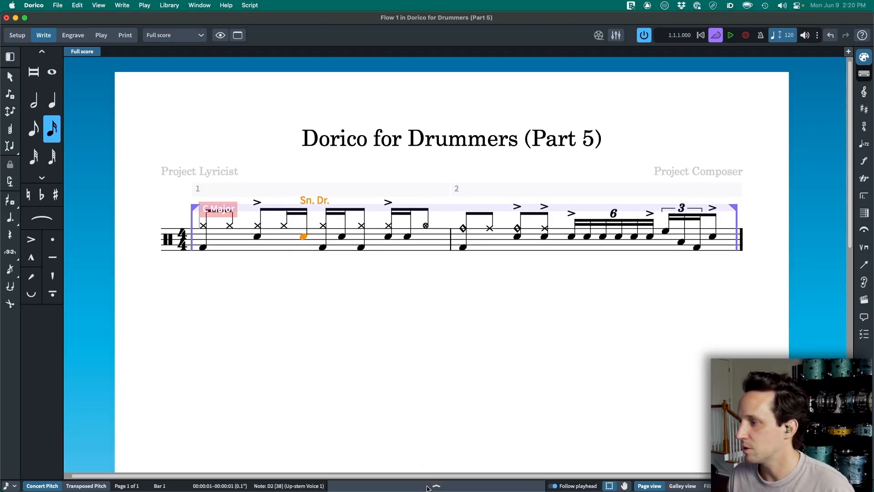
left_click(438, 486)
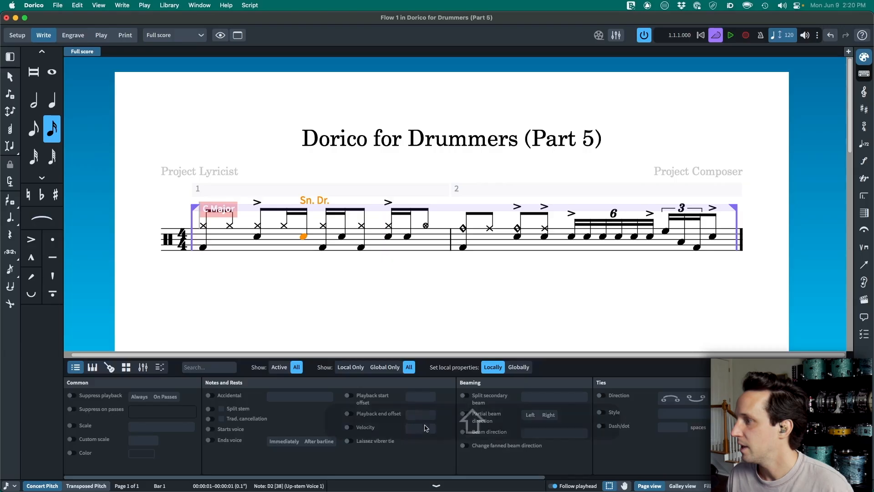
key("shift")
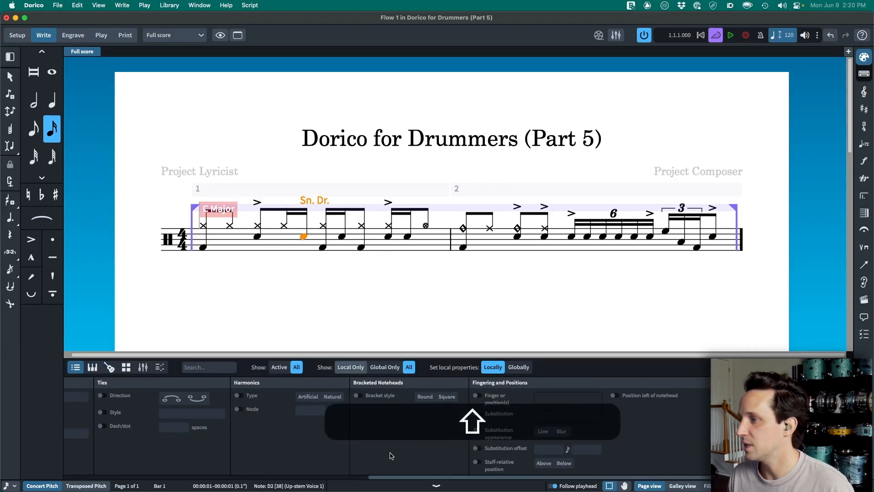
left_click(370, 385)
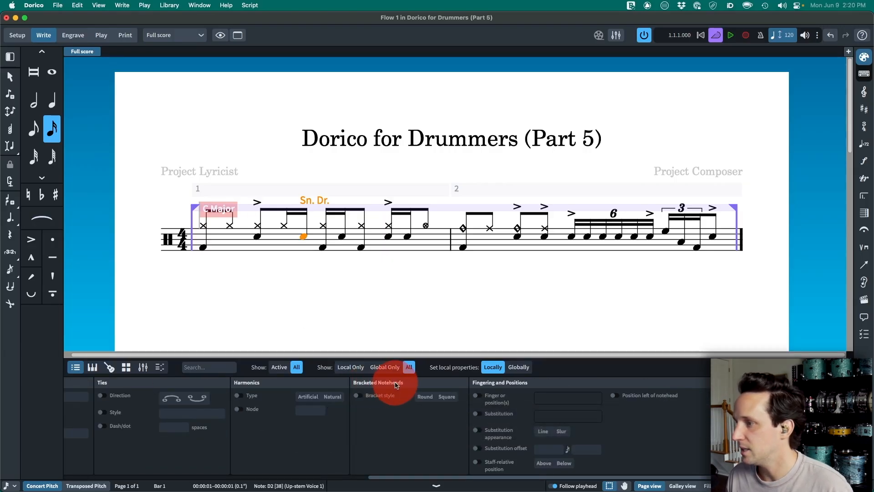
left_click(358, 396)
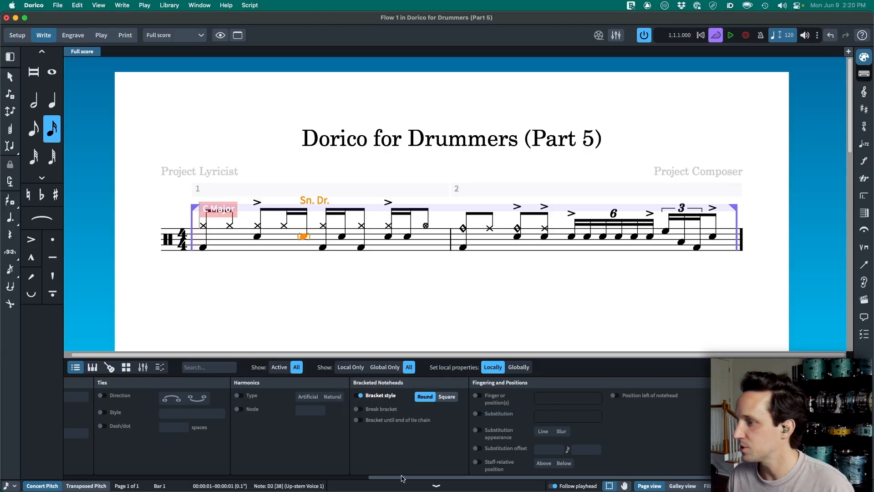
Set a custom scale of 70 on the bracketed snare note at the end of beat 2 in bar 1.
scroll(418, 448, "left", 10)
left_click(71, 439)
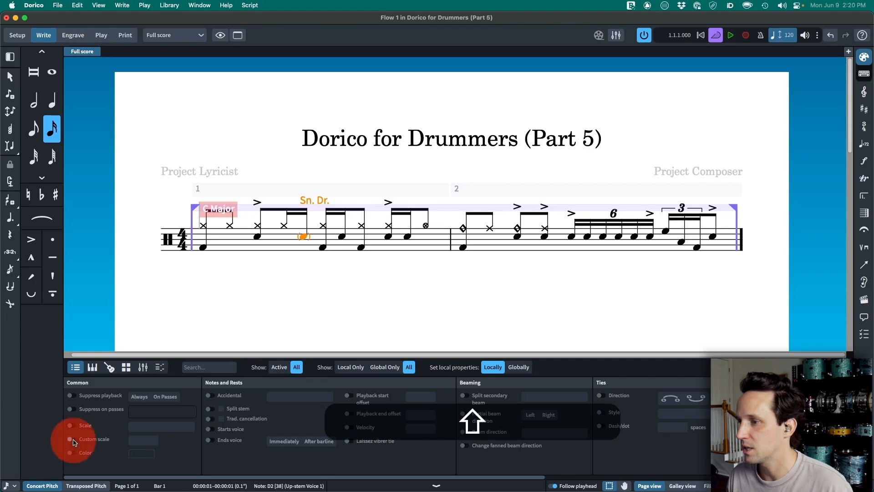
type("70")
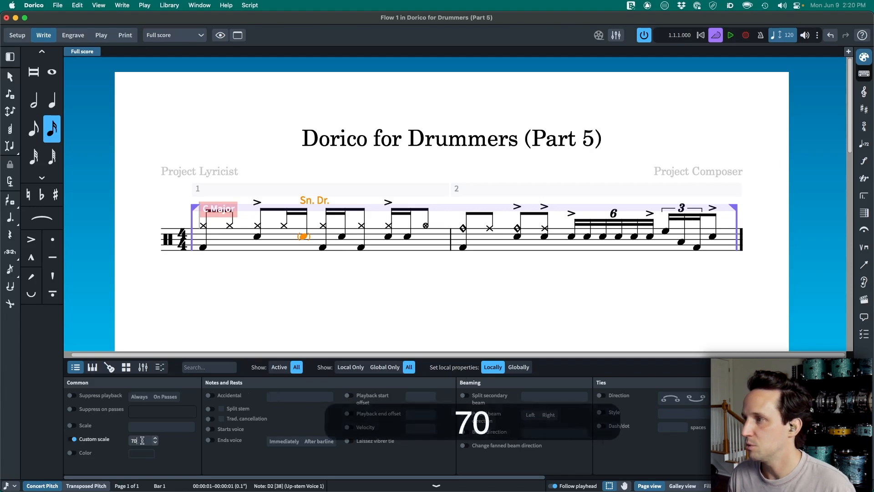
scroll(143, 440, "right", 3)
key("super+8")
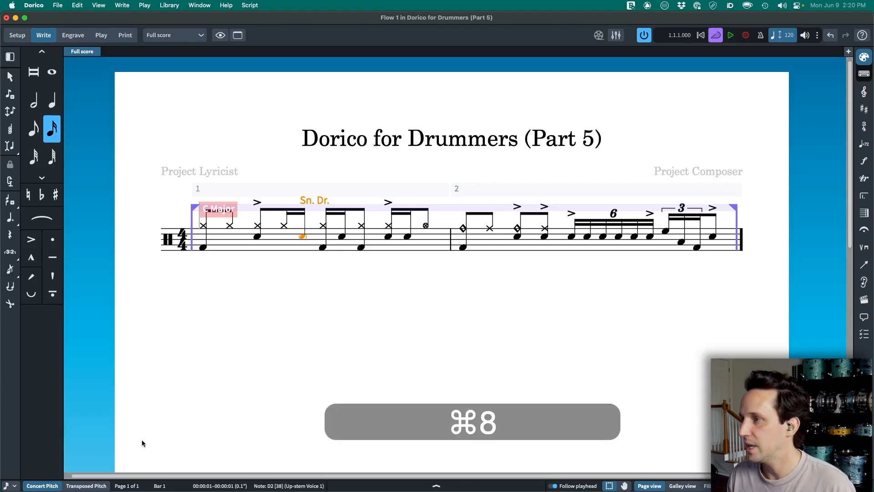
left_click(299, 237)
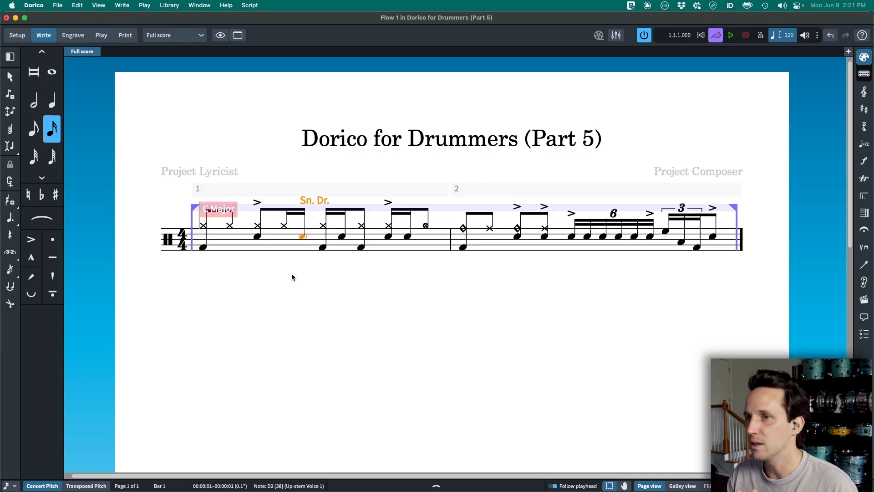
left_click(301, 238)
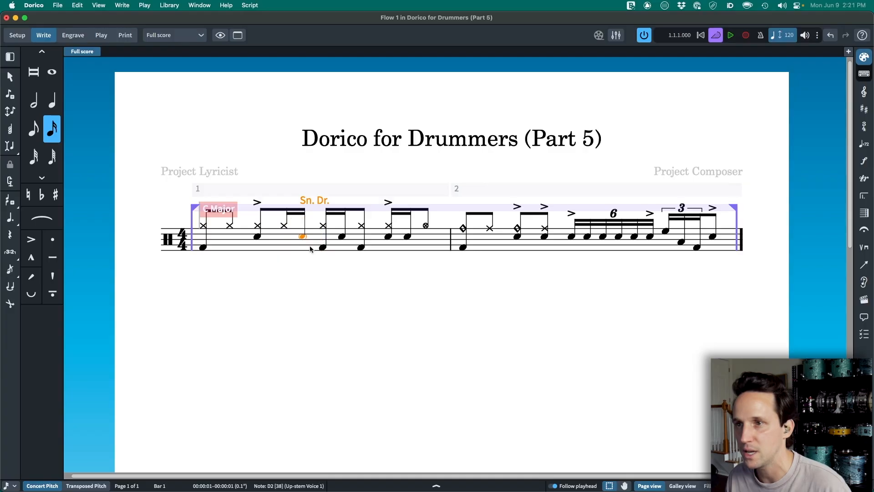
In the Engraving Options for bracketed noteheads, set the gap between notehead and round brackets to 1/4 space.
key("shift+super+e")
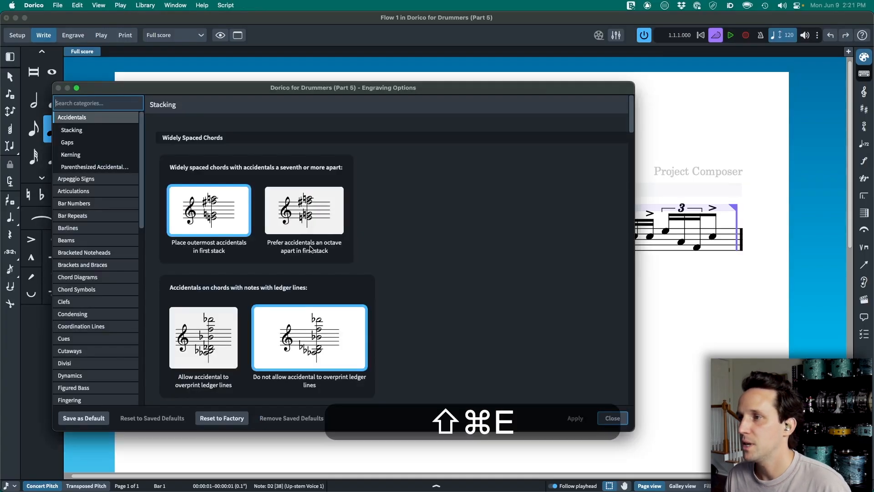
left_click(91, 252)
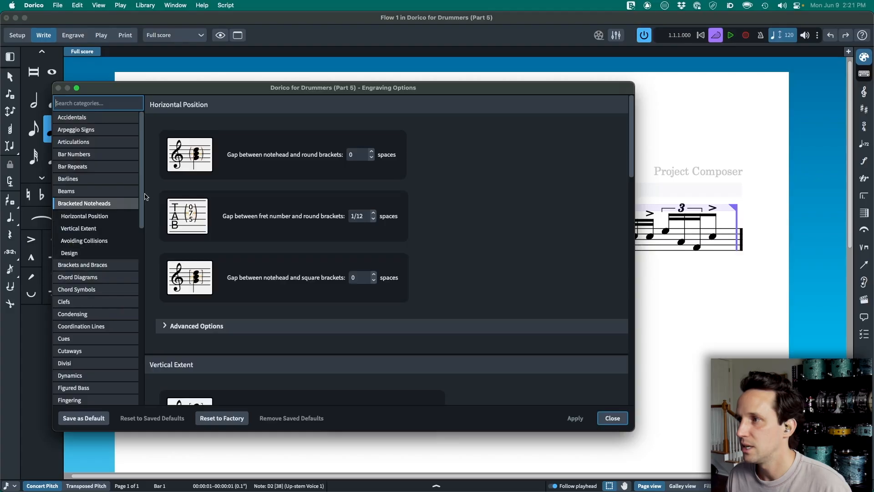
left_click_drag(231, 155, 318, 156)
left_click(371, 152)
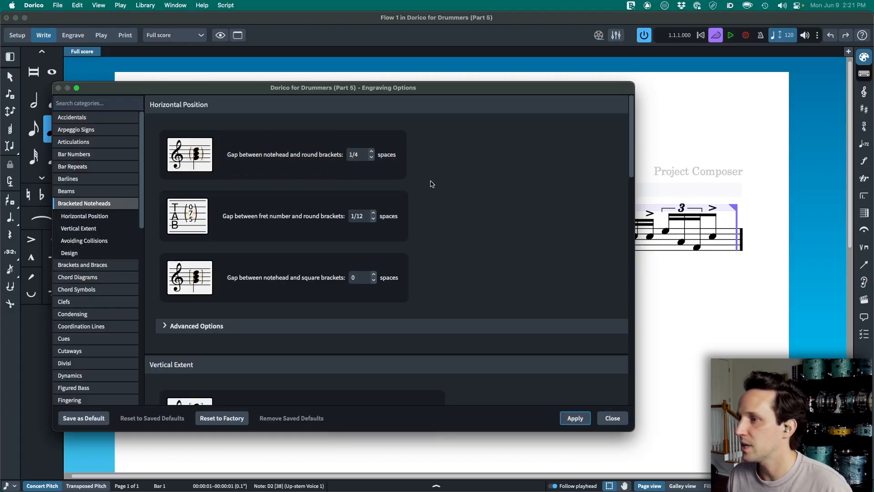
Set the round bracket appearance for single noteheads to the drawn curve, apply the engraving options and close them.
scroll(423, 171, "down", 10)
scroll(378, 251, "down", 5)
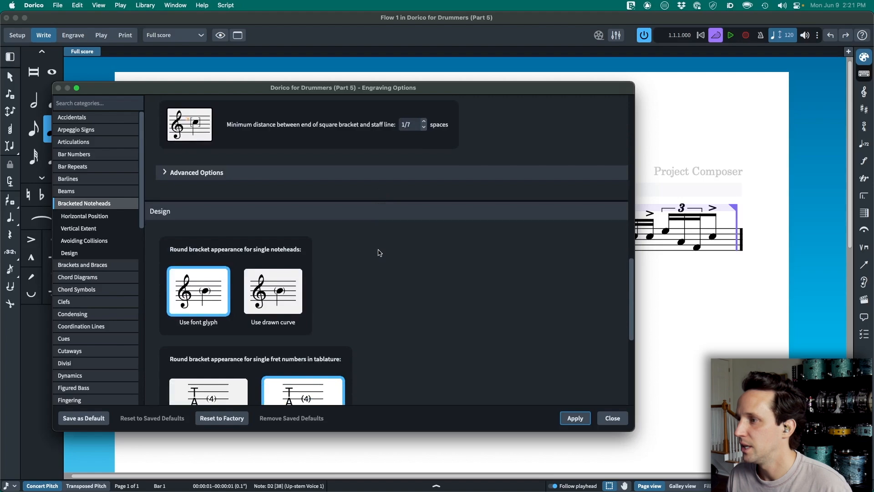
left_click(279, 303)
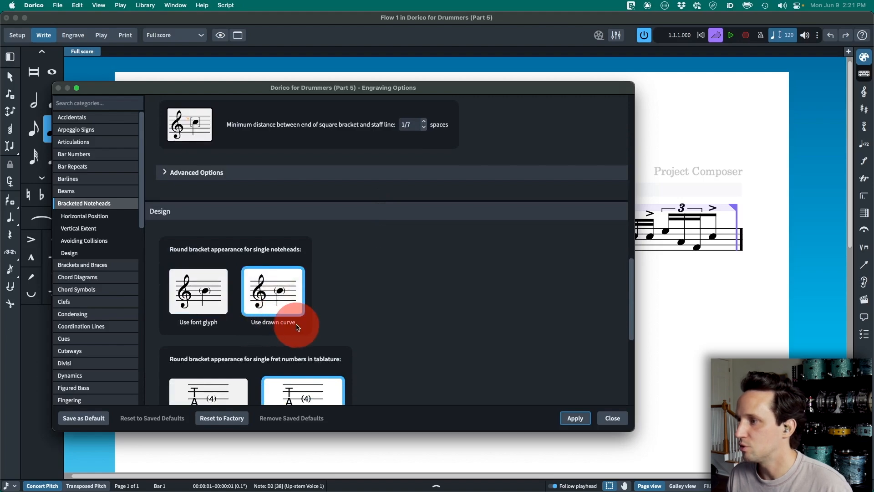
left_click(581, 417)
key("Escape")
left_click(310, 296)
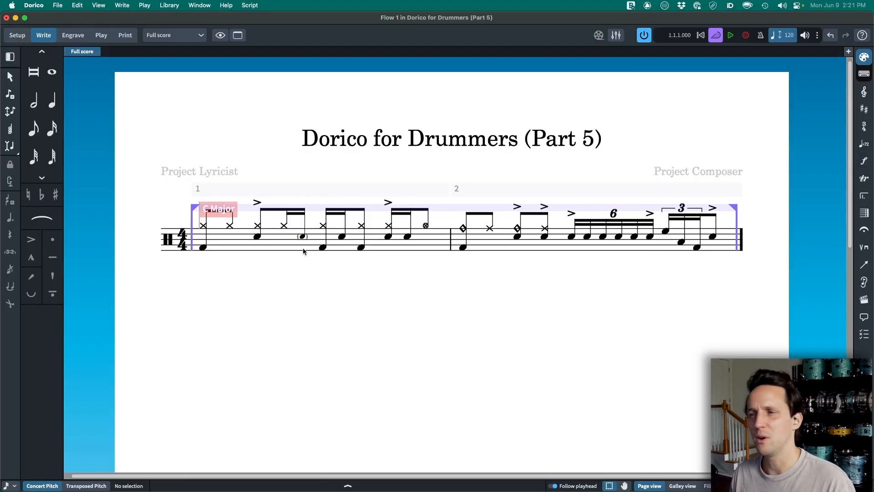
Put round brackets around the notehead of the second sixteenth-note snare of beat 3 in bar 1.
left_click(343, 236)
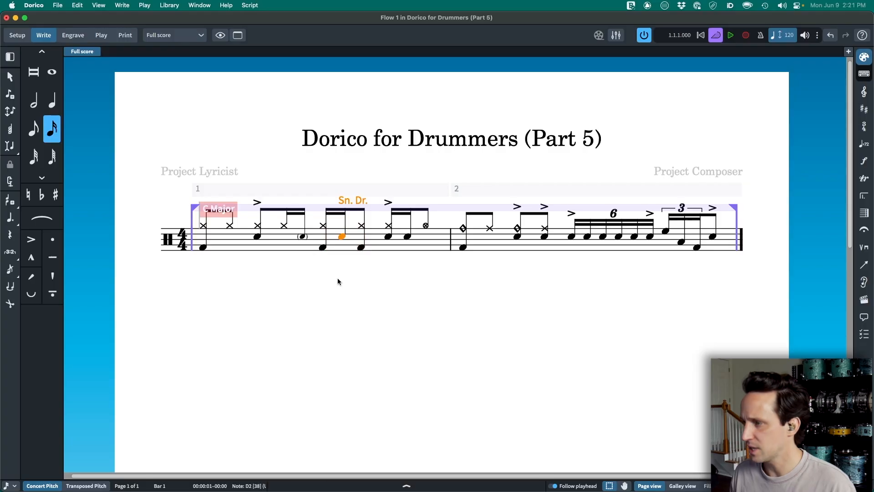
key("super+8")
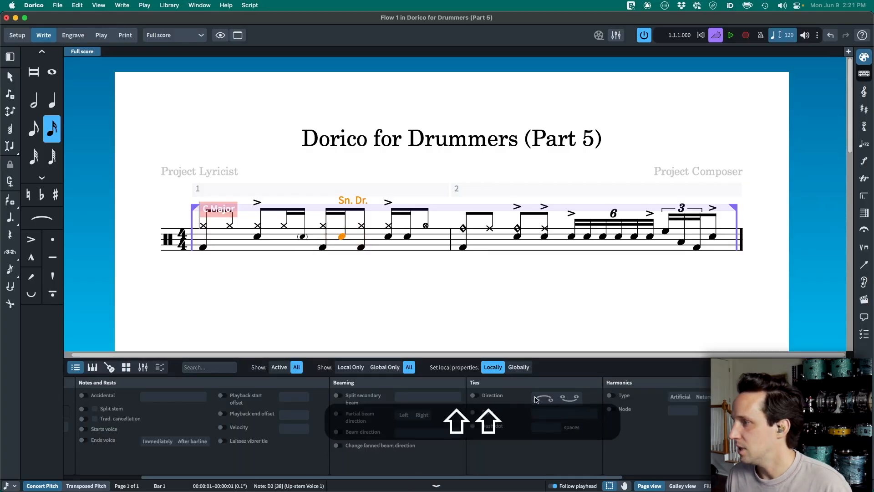
scroll(535, 399, "right", 8)
left_click(355, 396)
Set the custom scale of the beat 3 ghost snare in bar 1 to 70 and hide the properties and note toolboxes.
scroll(355, 403, "left", 10)
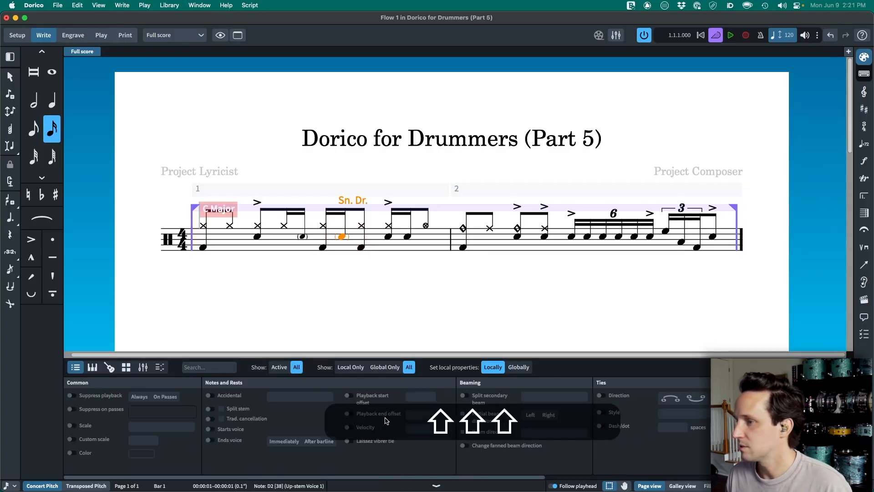
left_click(73, 438)
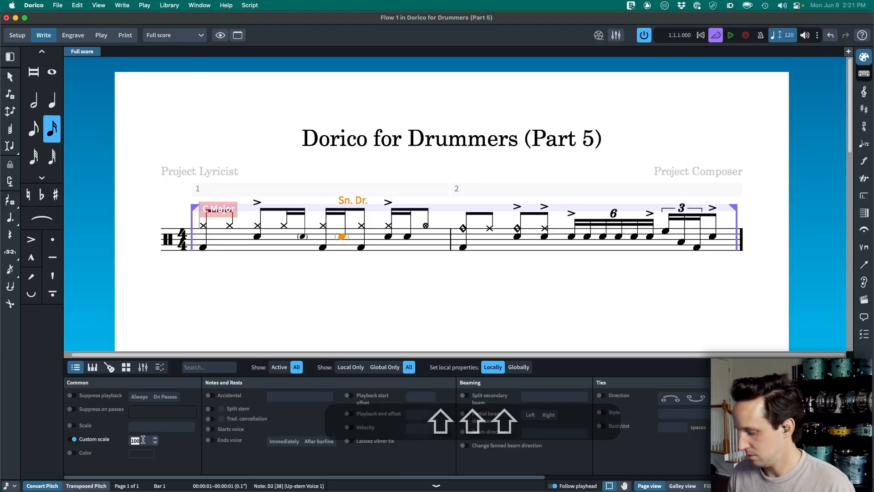
type("70")
key("Return")
scroll(143, 440, "right", 3)
key("super+9")
key("super+8")
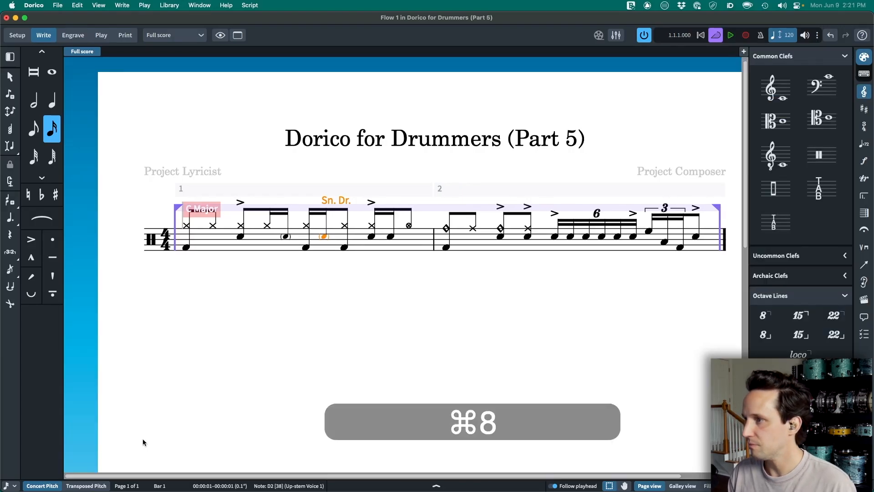
key("super+7")
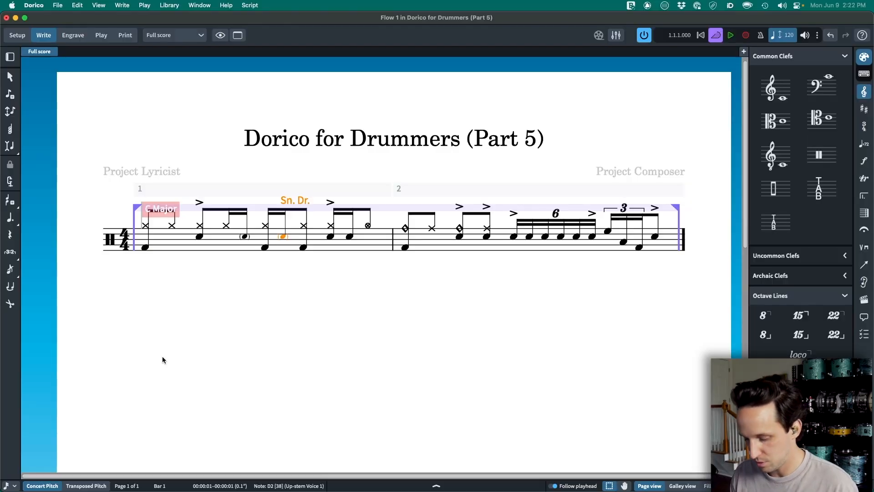
Search the key command preferences for "toggle round" and select the Toggle Round Brackets command.
key("super+comma")
left_click(178, 150)
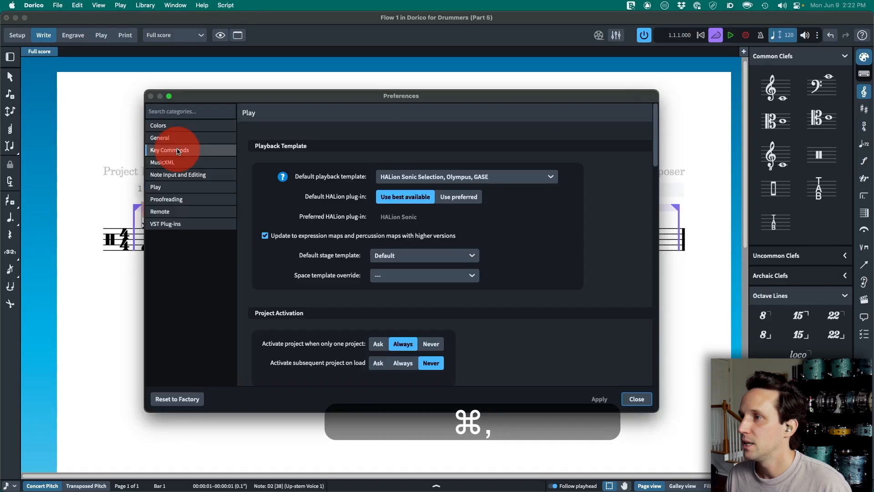
left_click(29, 4)
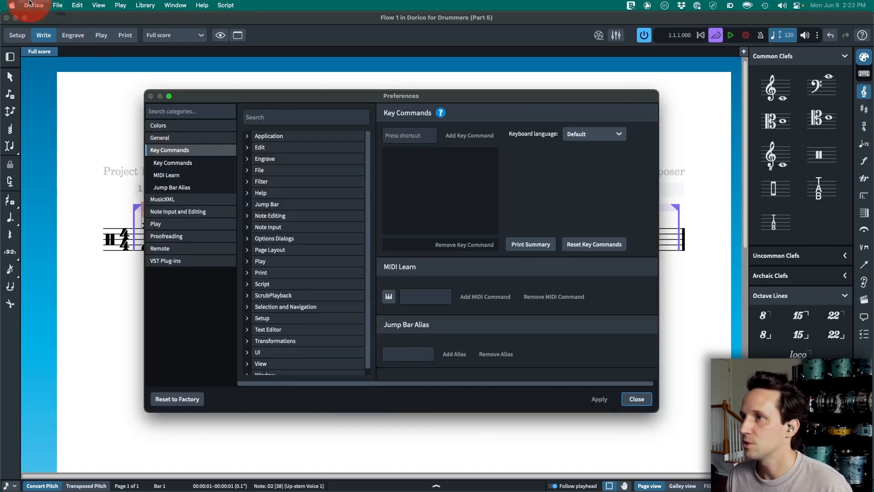
left_click(213, 94)
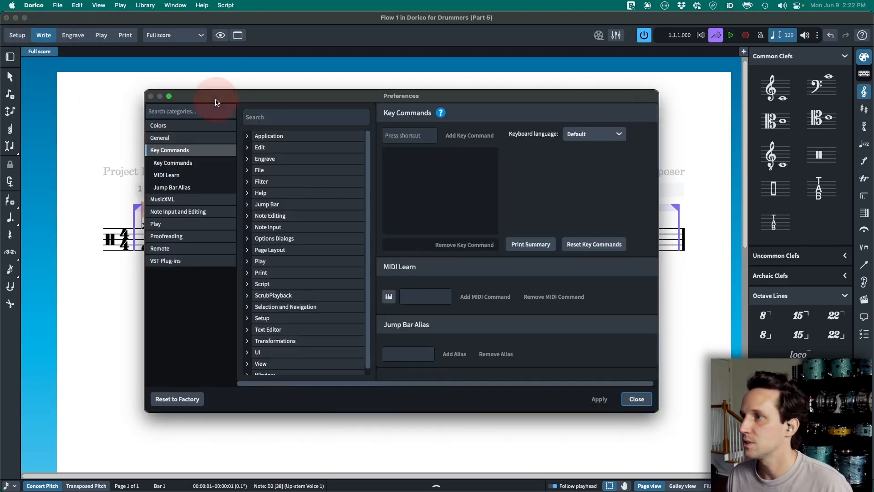
left_click(166, 152)
left_click(267, 117)
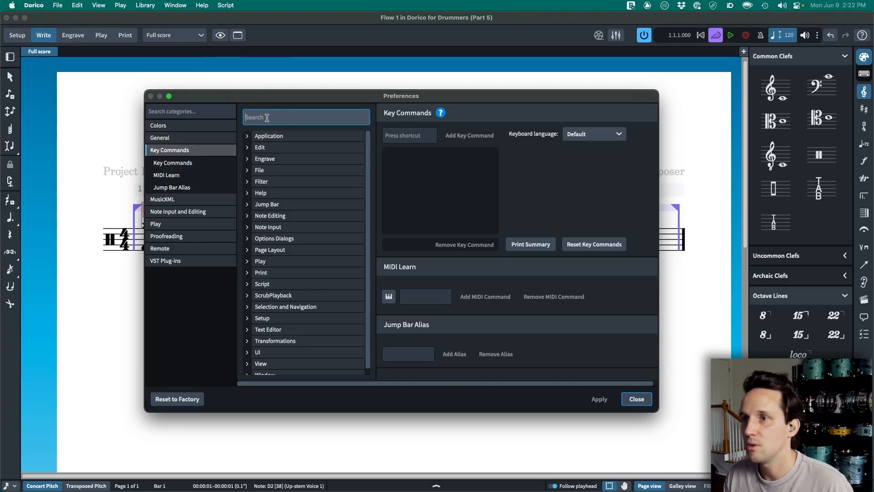
type("toggle round")
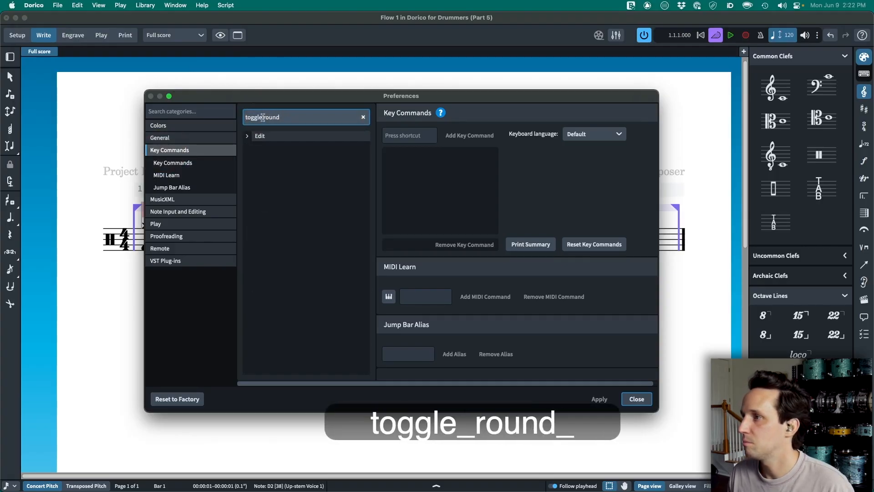
left_click(247, 136)
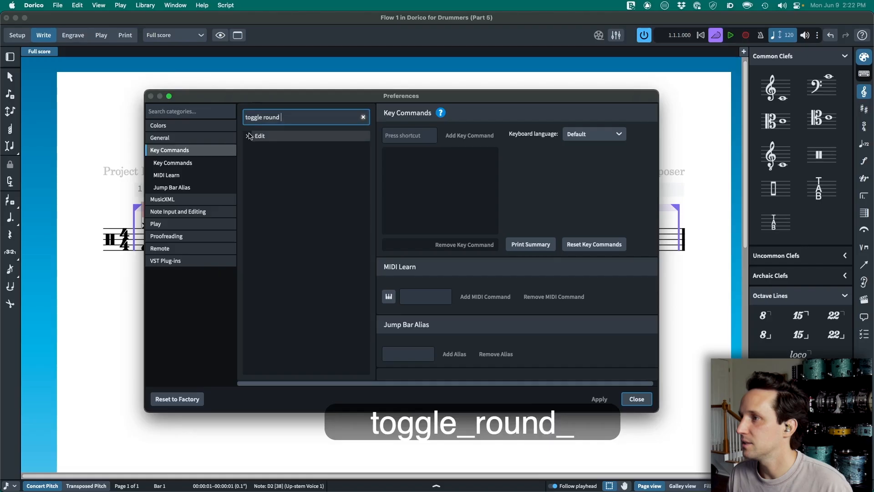
left_click(281, 148)
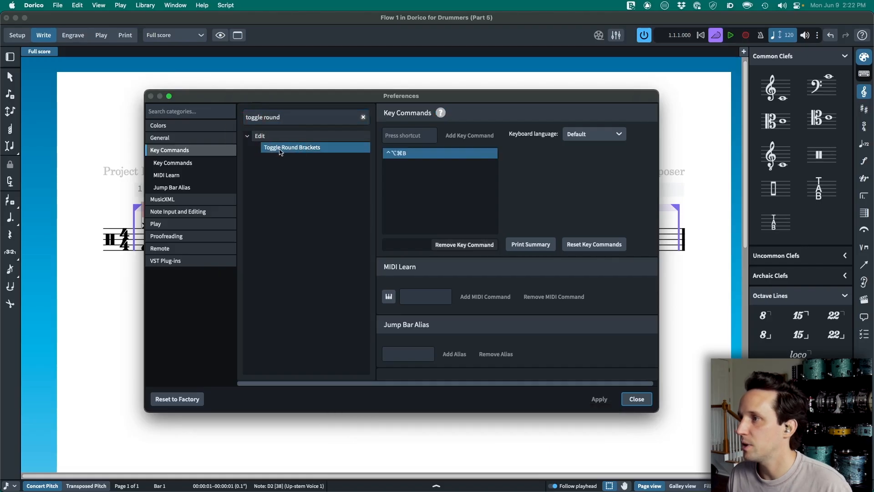
Review the shortcut assigned to Toggle Round Brackets and where a new one can be added, then close the preferences.
left_click(398, 154)
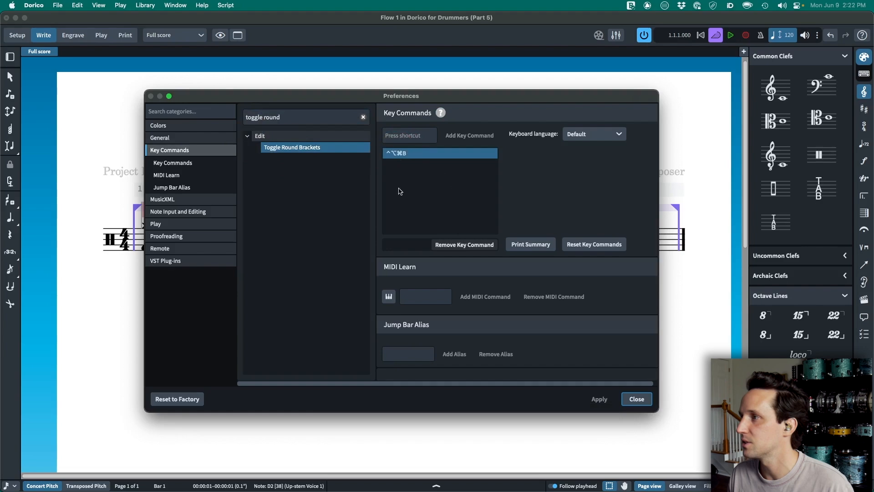
left_click(300, 151)
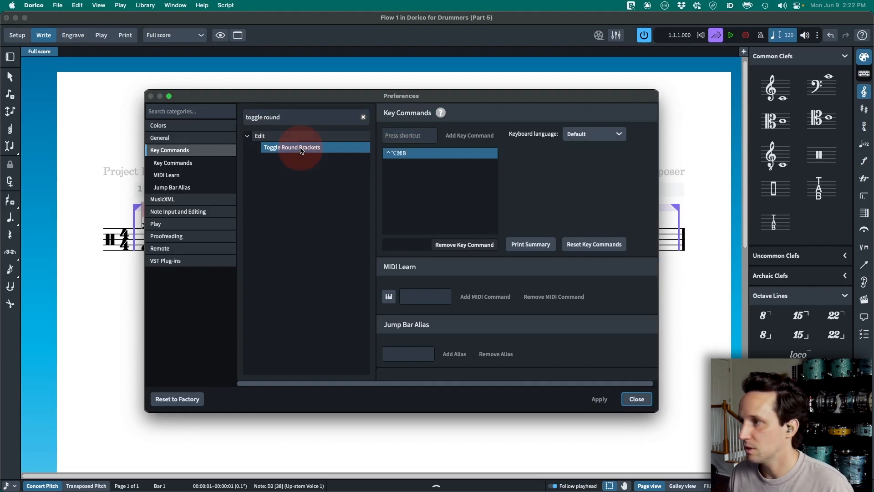
left_click(288, 149)
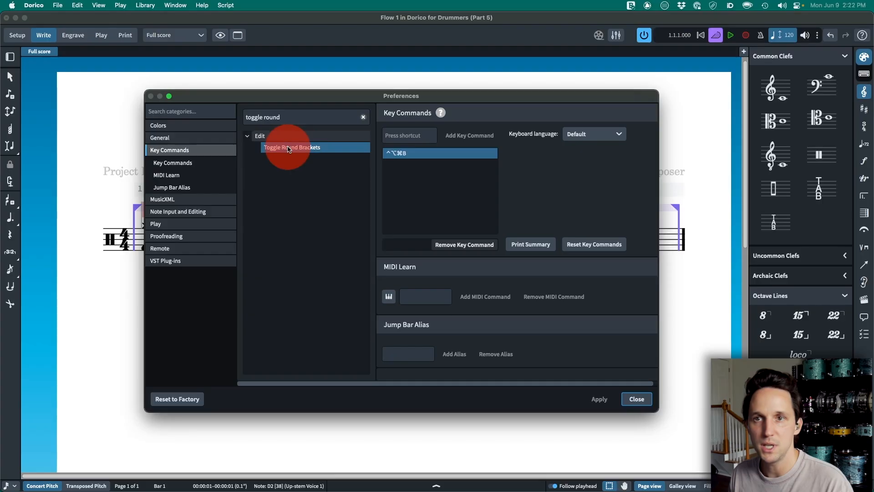
left_click(271, 148)
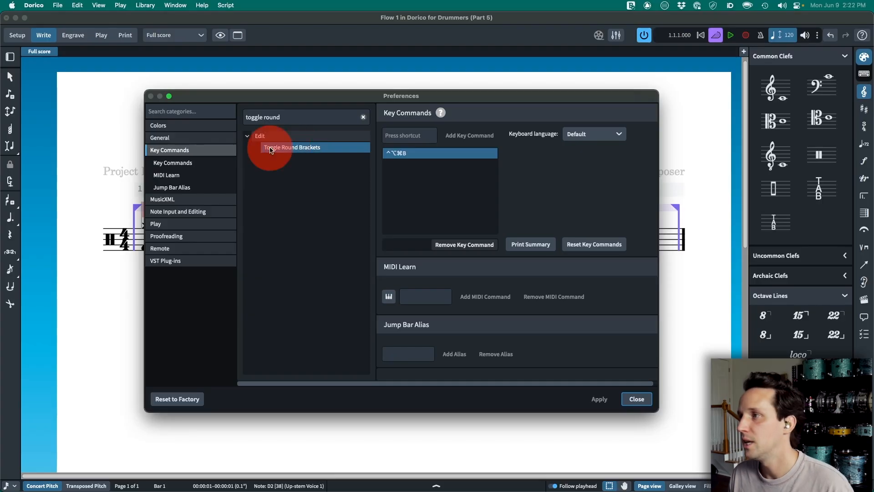
left_click(404, 135)
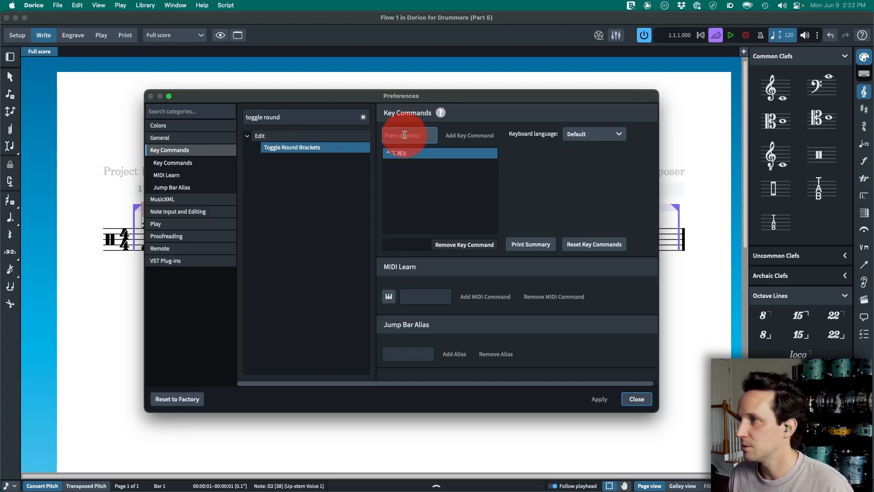
left_click(466, 135)
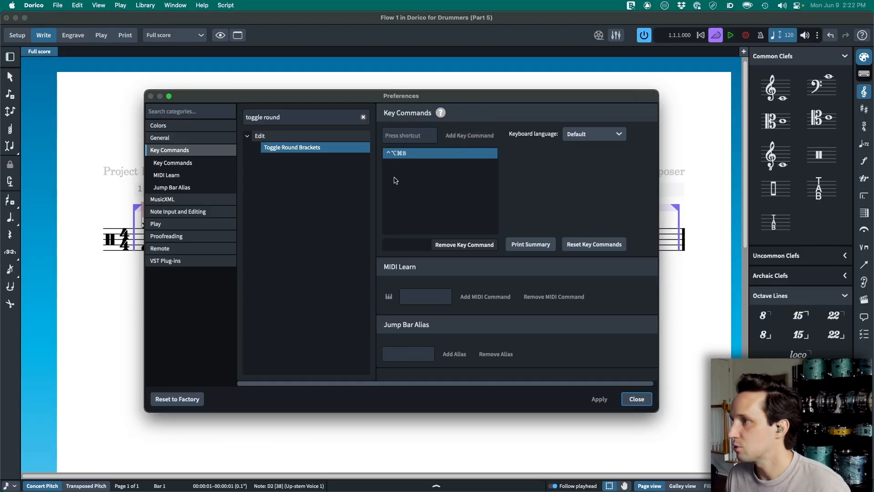
key("Escape")
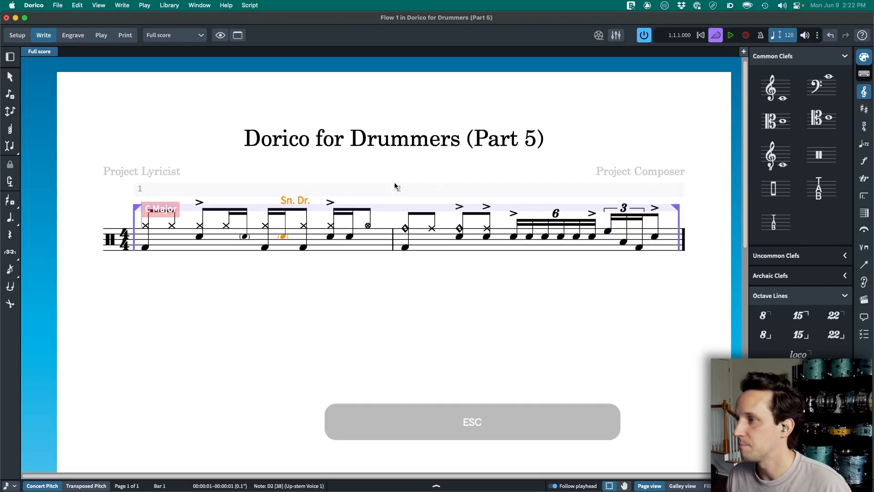
Toggle round brackets on the second sixteenth-note snare of beat 4 in bar 1 and check its properties.
left_click(381, 299)
left_click(349, 238)
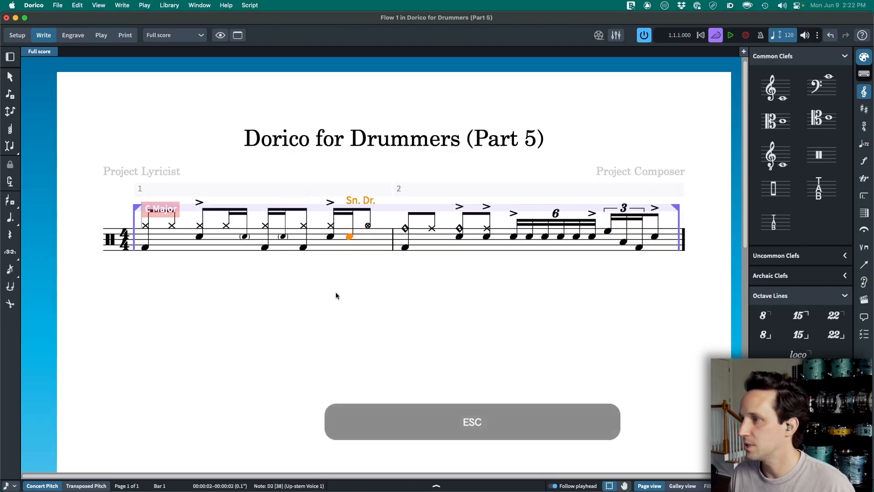
key("ctrl+alt+super+b")
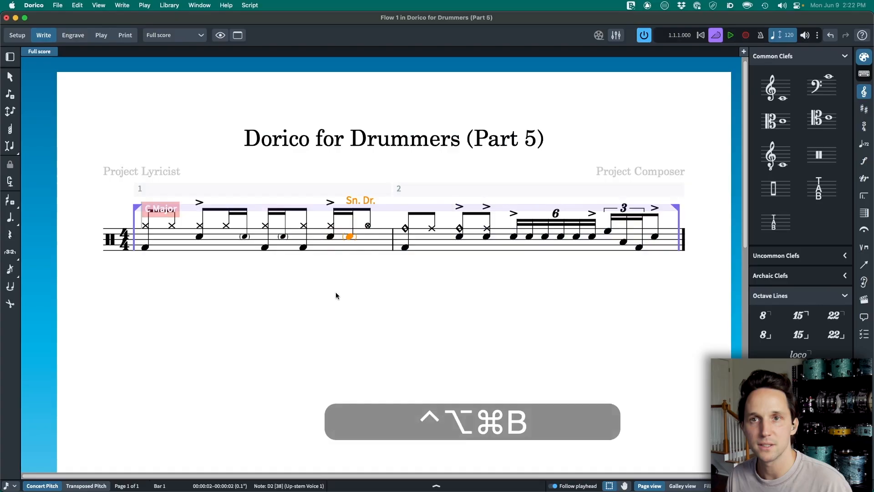
key("super+8")
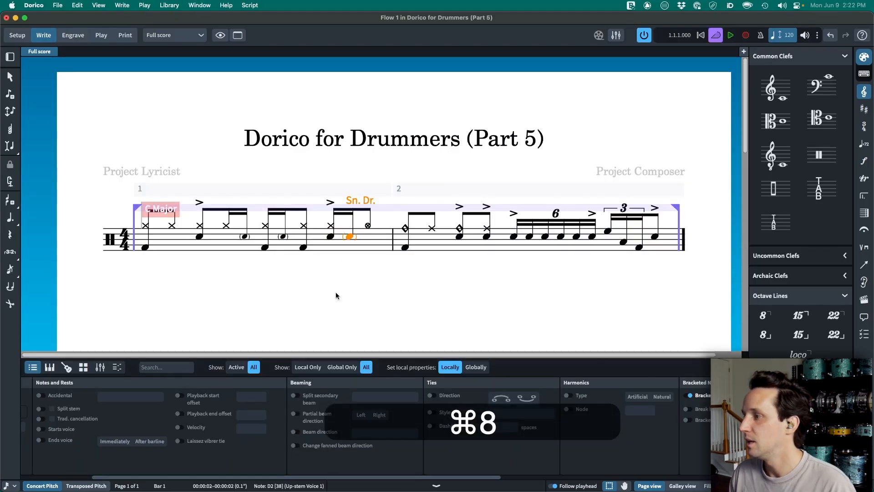
key("super+8")
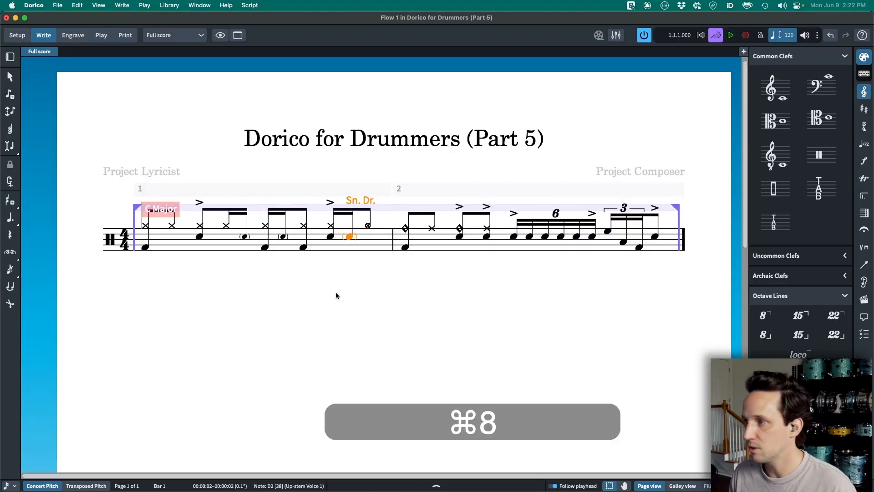
Start recording a script macro with the bracketed second sixteenth-note snare of beat 4 in bar 1 selected.
left_click(335, 294)
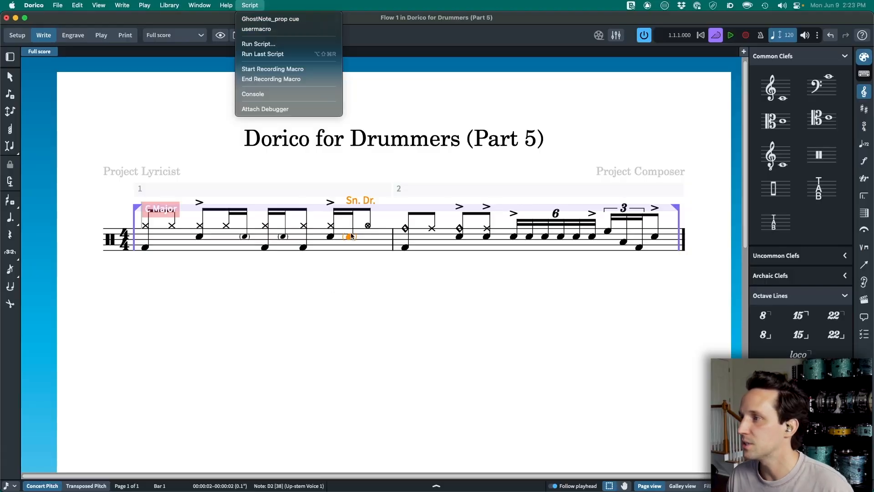
left_click(351, 237)
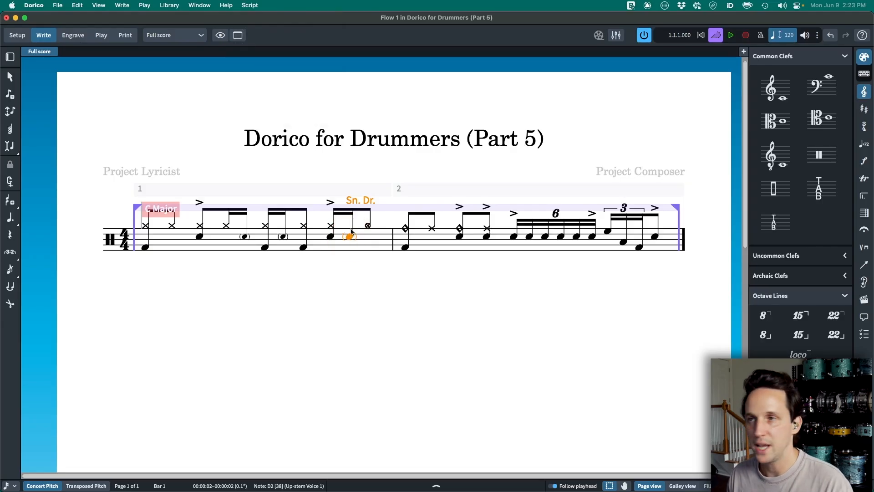
left_click(255, 6)
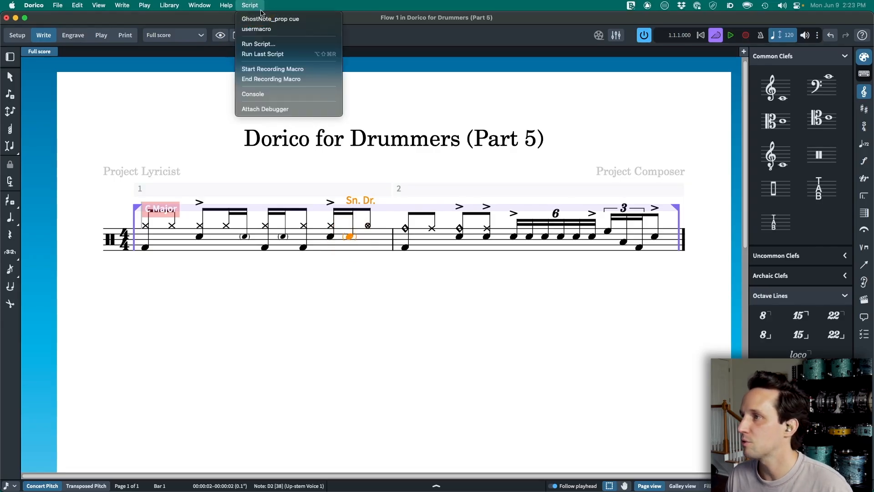
left_click(263, 72)
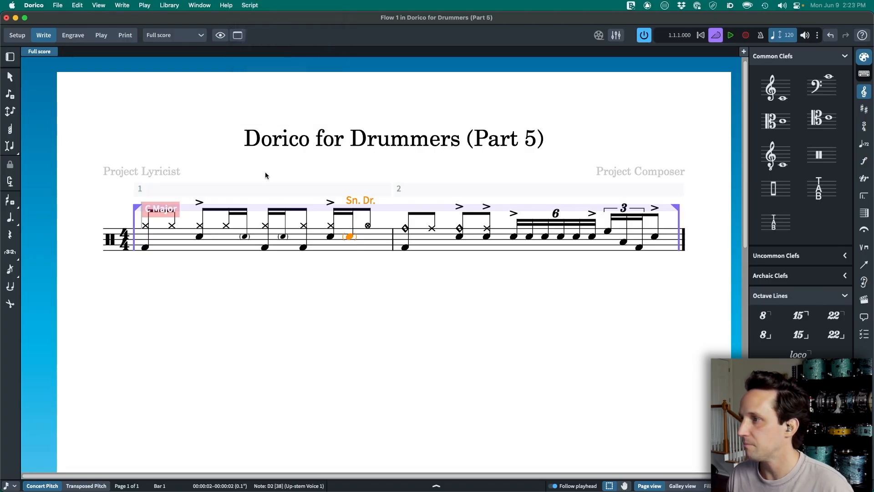
Set the custom scale of the bracketed beat 4 snare in bar 1 to 70 and hide the properties.
key("super+8")
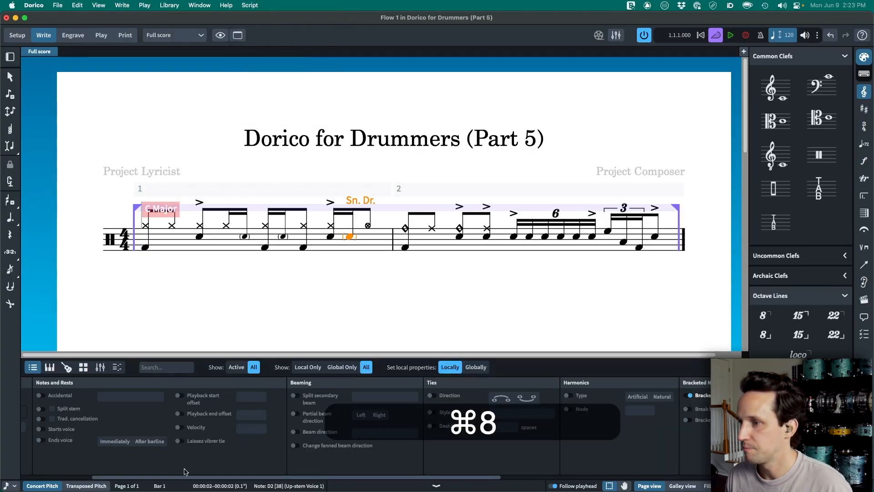
left_click(31, 439)
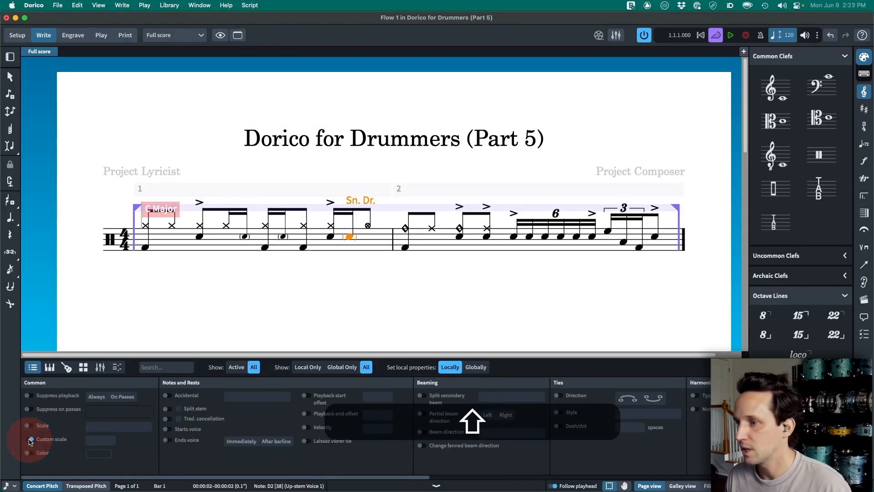
left_click(107, 441)
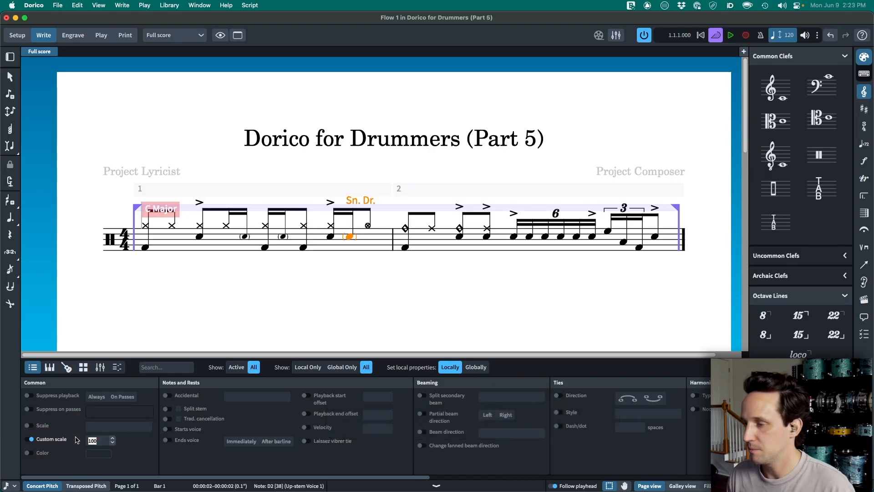
type("70")
scroll(76, 440, "right", 5)
key("super+8")
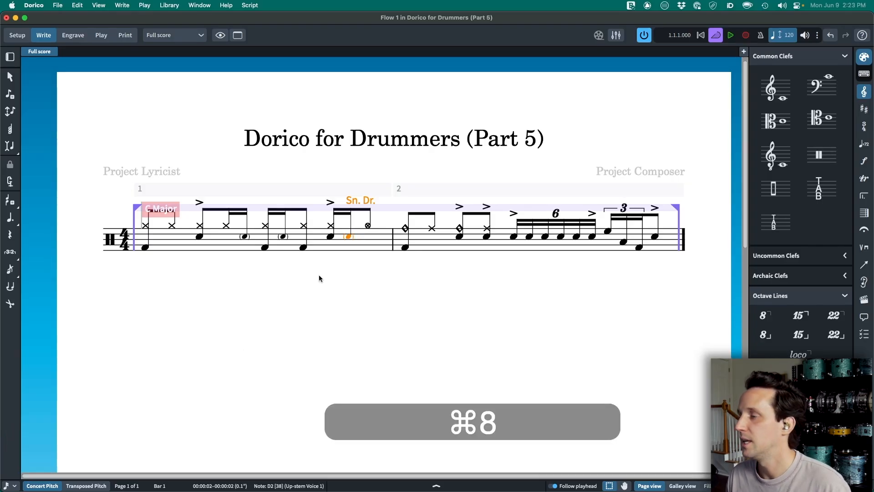
End the macro recording, save it as "ghost 70" in the Script Plug-ins folder, and clear the selection.
left_click(249, 5)
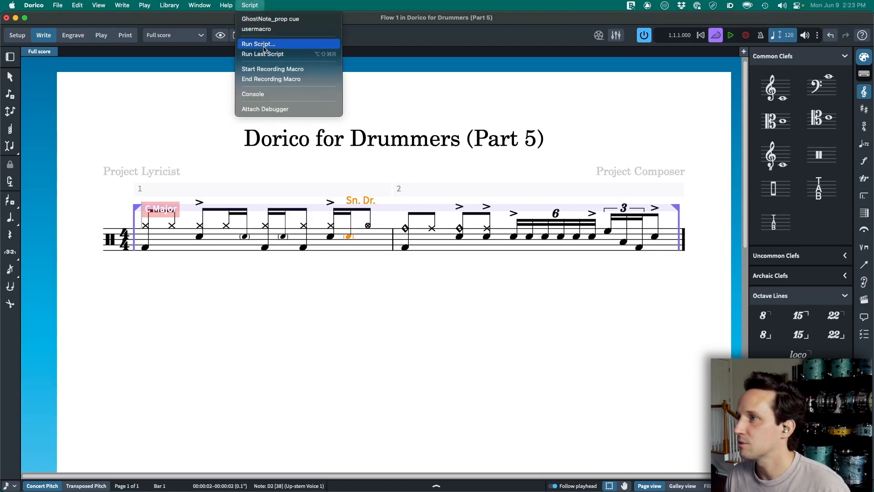
left_click(266, 80)
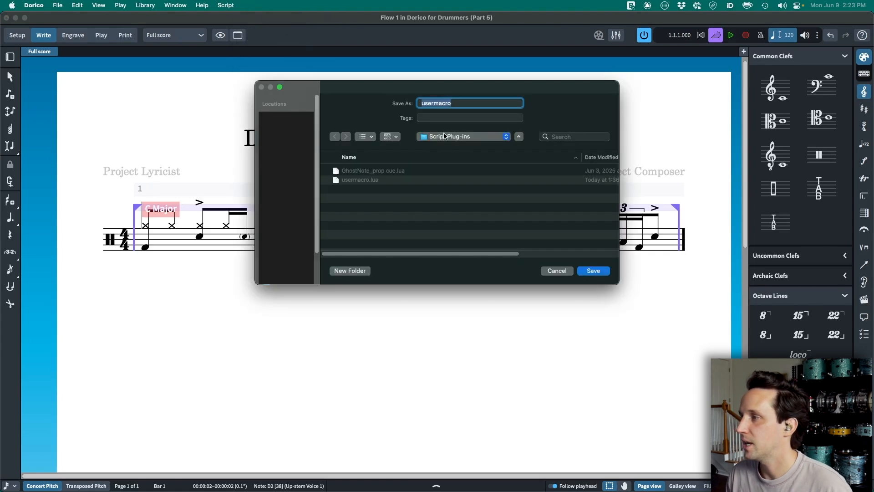
type("gh")
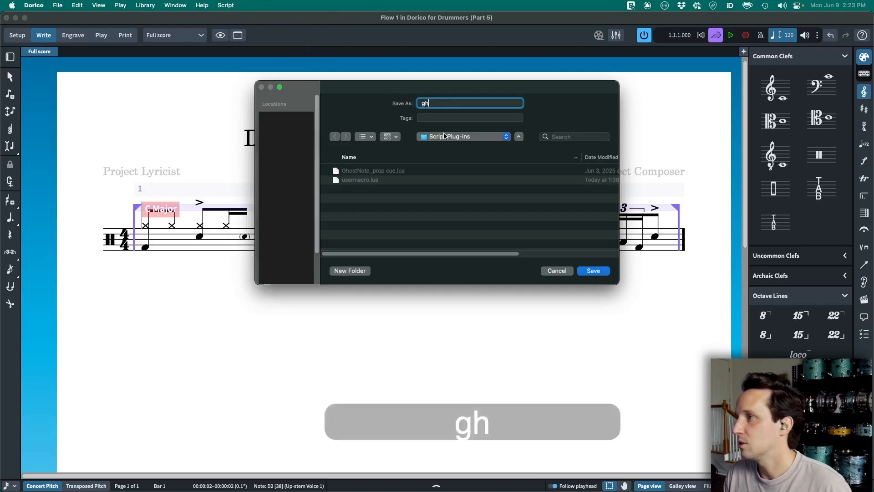
type("ost_79")
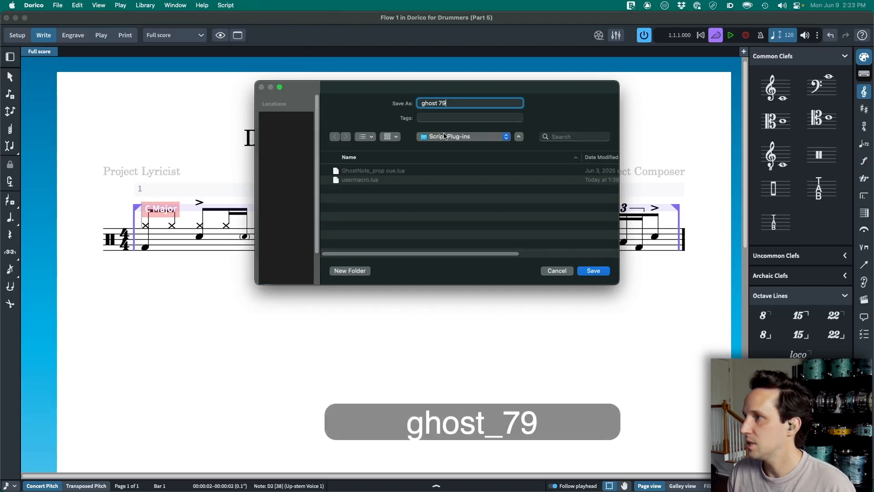
key("BackSpace")
type("0")
key("Return")
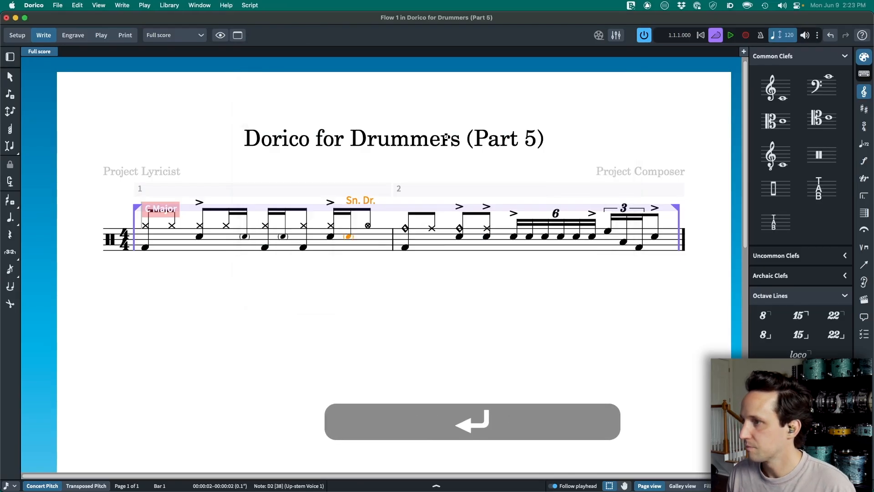
left_click(385, 271)
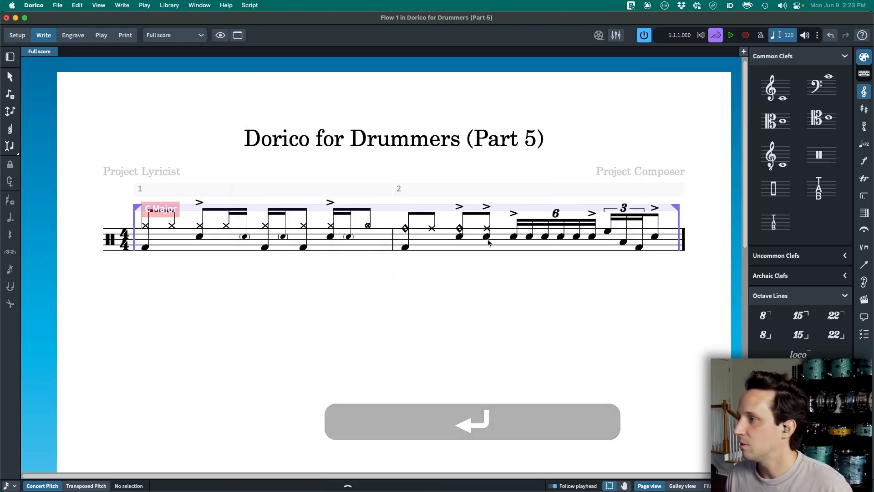
Toggle round brackets on the second snare of the bar 2 sextuplet and run the "ghost 70" script on it.
left_click(529, 237)
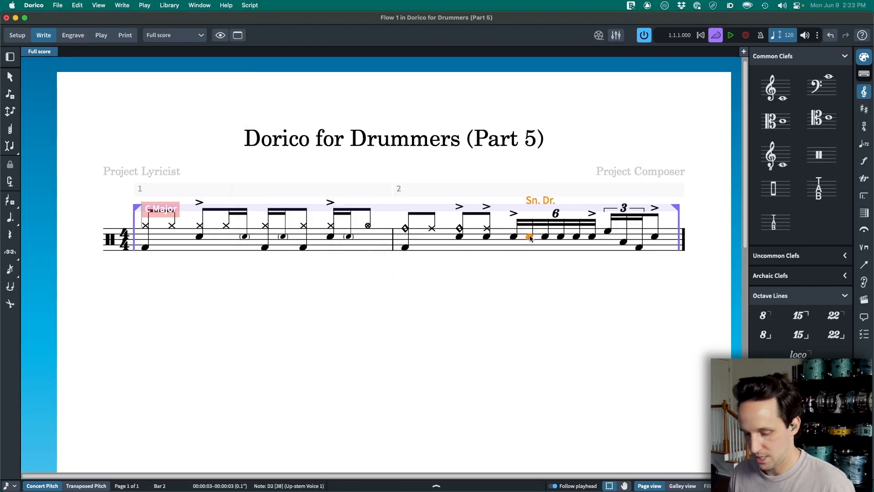
key("ctrl+alt+super+b")
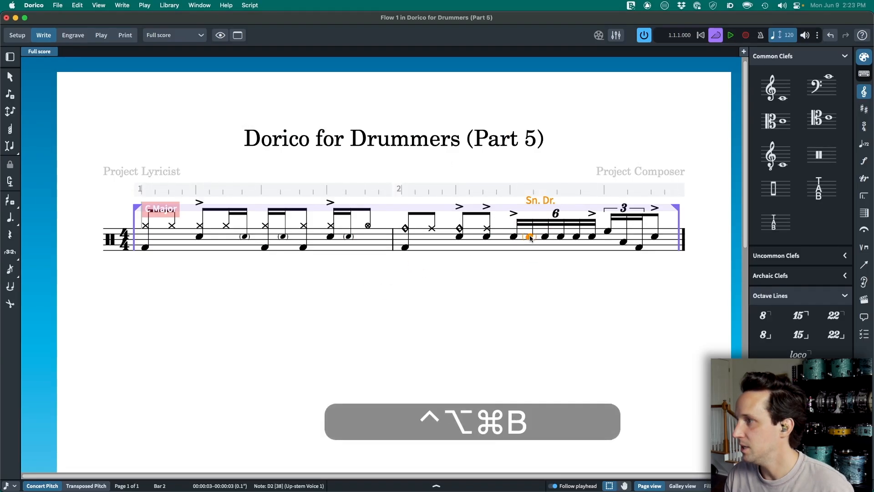
left_click(250, 5)
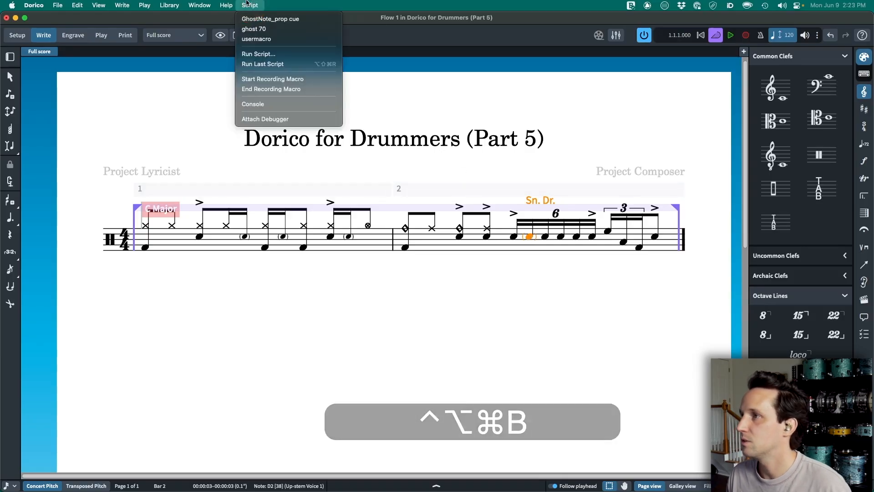
left_click(254, 29)
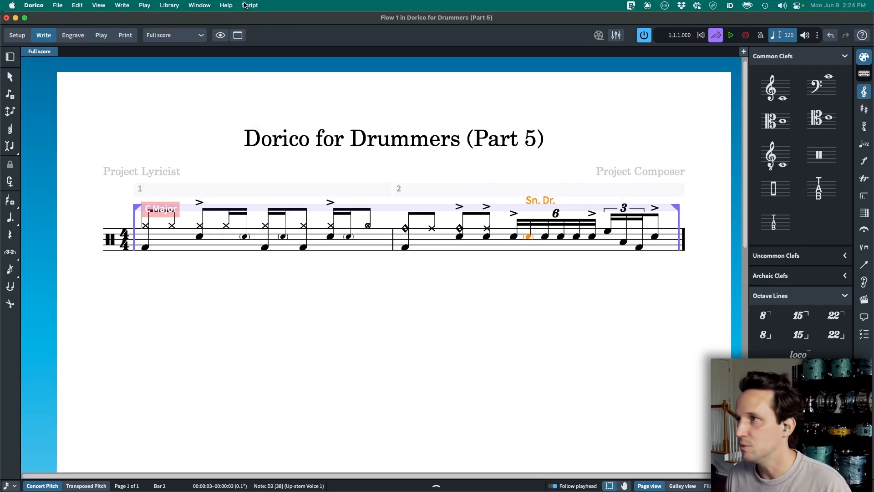
Toggle round brackets on the third to fifth snares of the bar 2 sextuplet and rerun the last script on them.
left_click(244, 5)
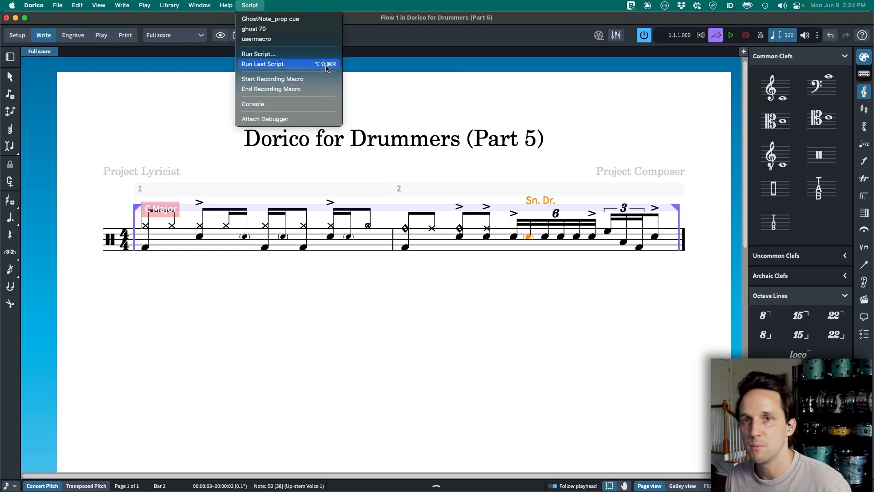
key("Escape")
left_click(545, 236)
left_click(576, 237, "shift")
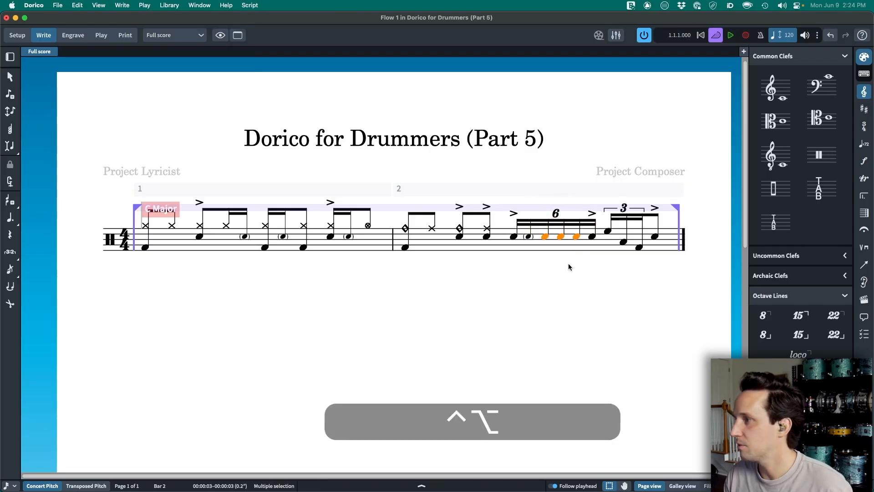
key("ctrl+alt+super+b")
key("alt+shift+super+r")
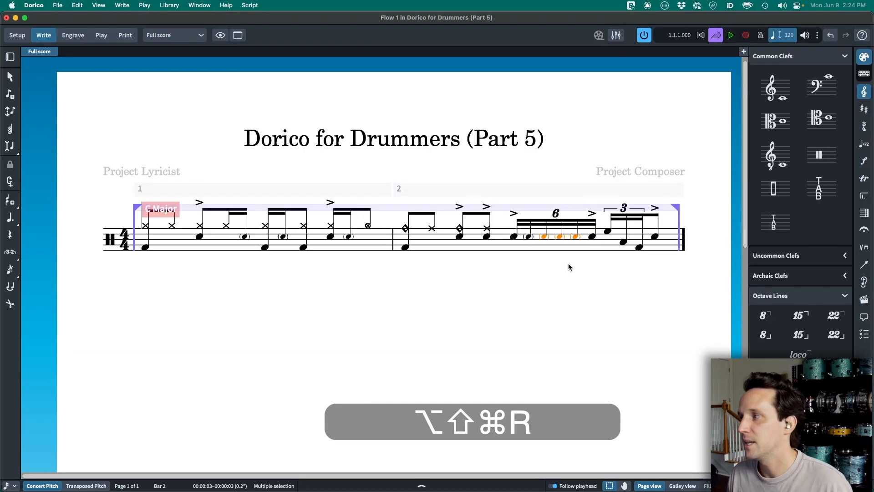
key("Escape")
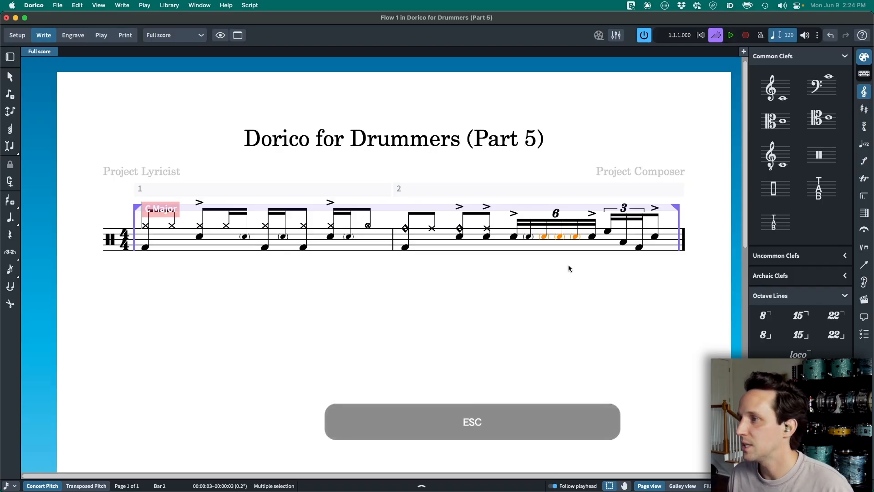
key("shift")
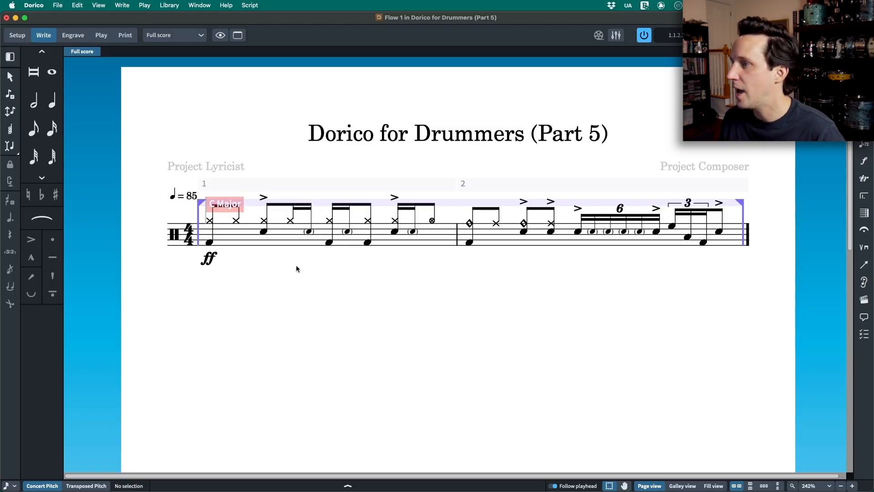
Start recording a new script macro with the accented snare on beat 2 of bar 1 selected.
left_click(263, 231)
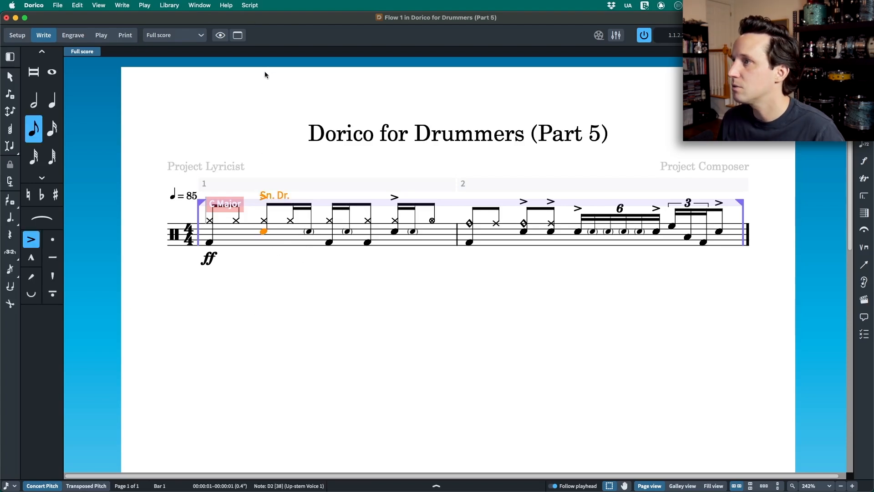
left_click(253, 6)
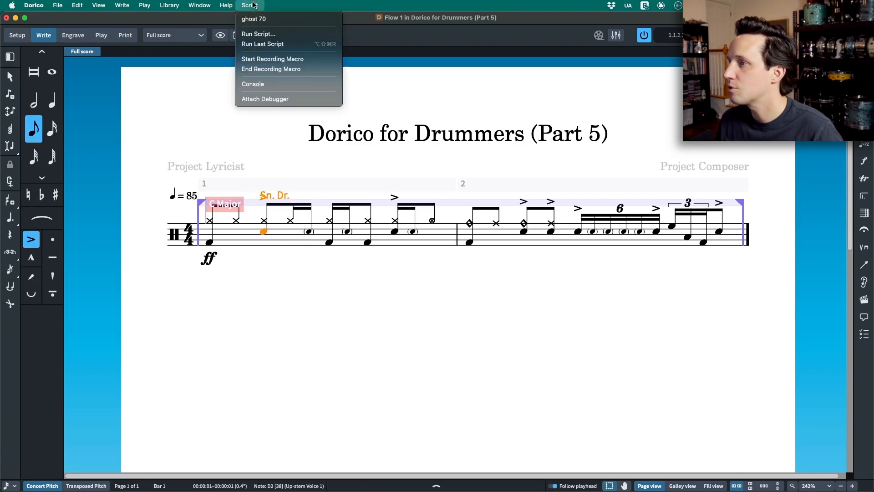
left_click(269, 59)
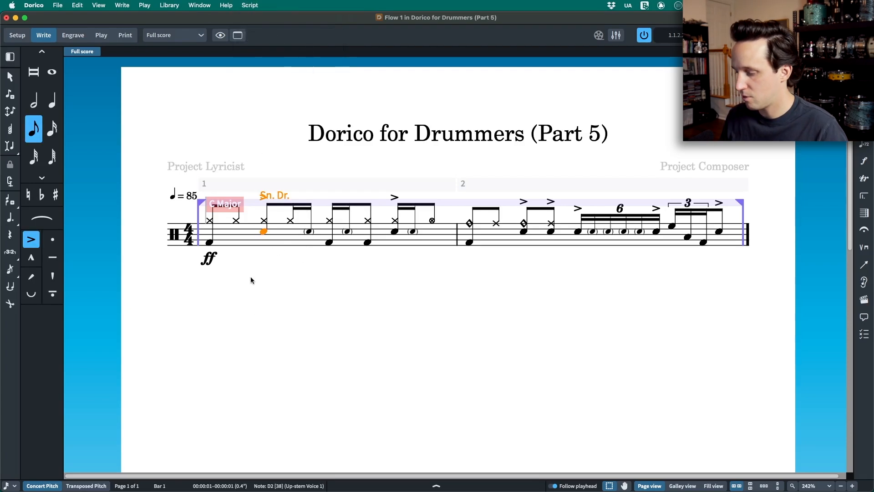
Set the beat 2 snare's custom scale to 70, enable its round notehead brackets, and hide the properties.
key("super+8")
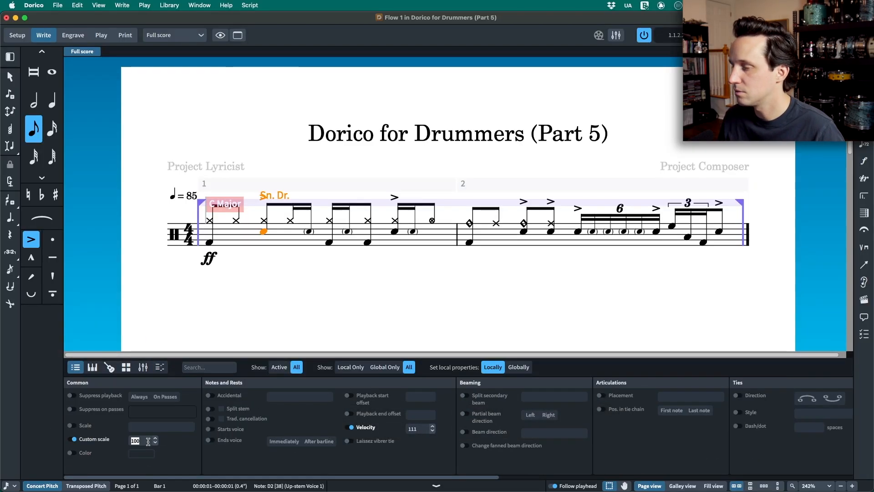
type("70")
scroll(446, 445, "right", 10)
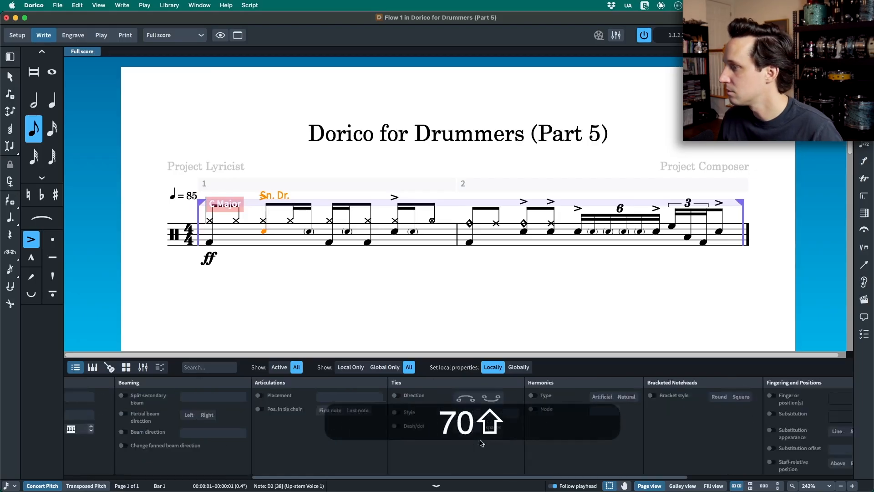
left_click(352, 395)
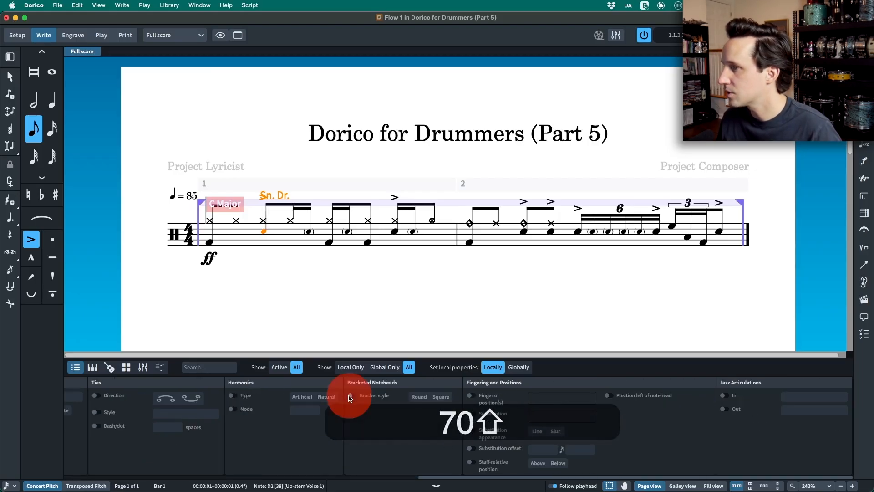
key("super+8")
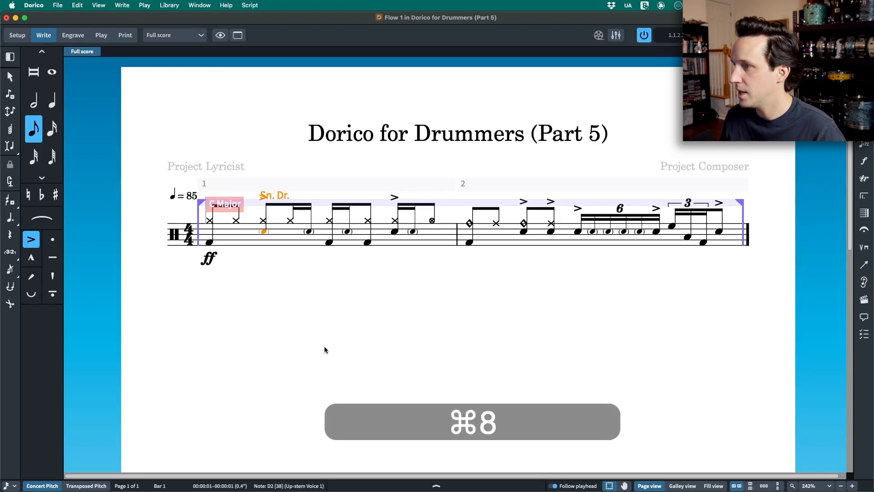
End the macro recording and save it as "bracket and size" in the Script Plug-ins folder.
left_click(250, 5)
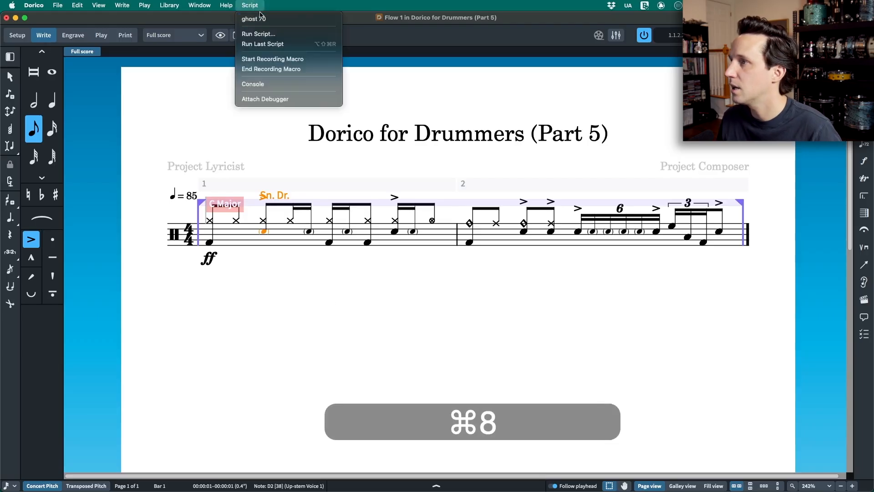
left_click(269, 69)
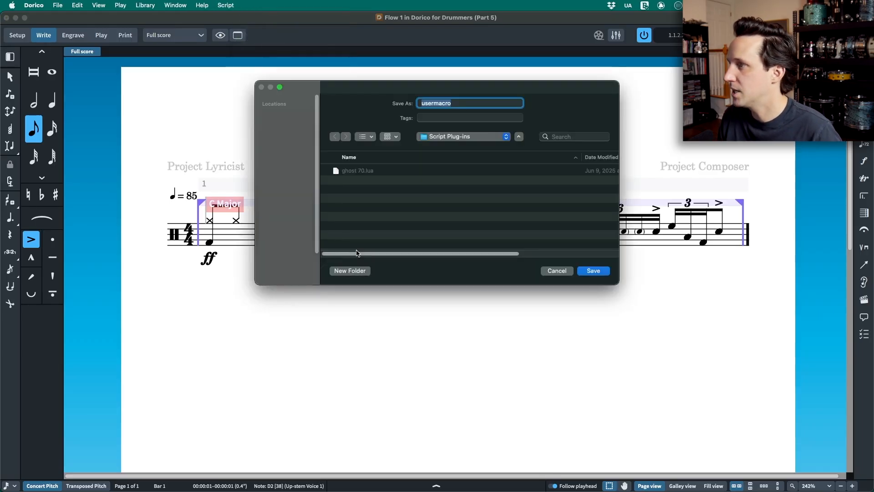
type("bracket ")
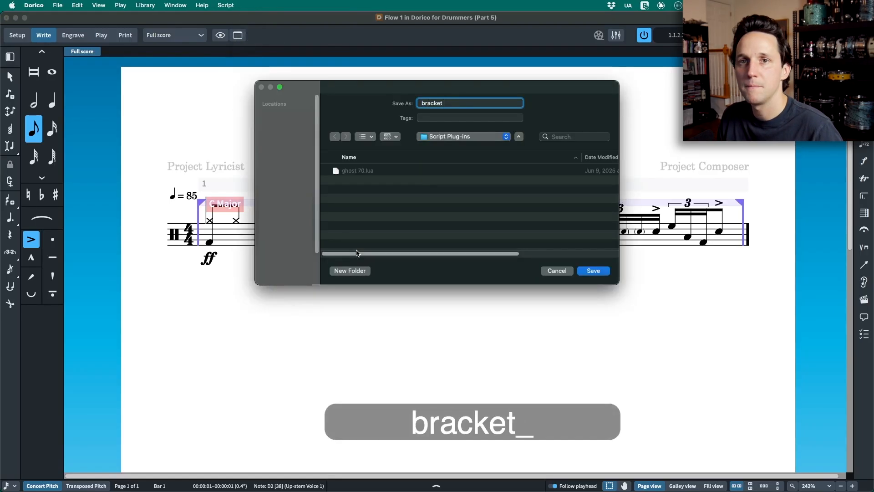
type("and size")
key("Return")
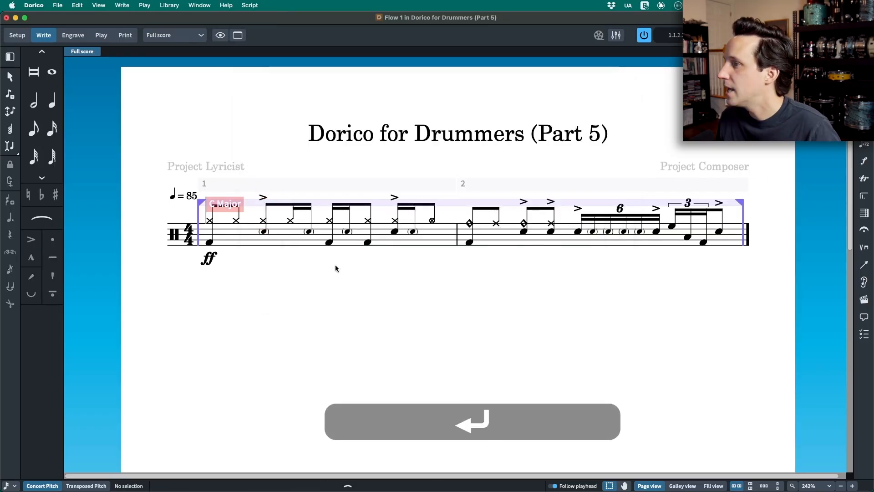
Run the "bracket and size" script on the beat 4 snare of bar 1 and rerun it on the beat 2 snare of bar 2.
left_click(394, 233)
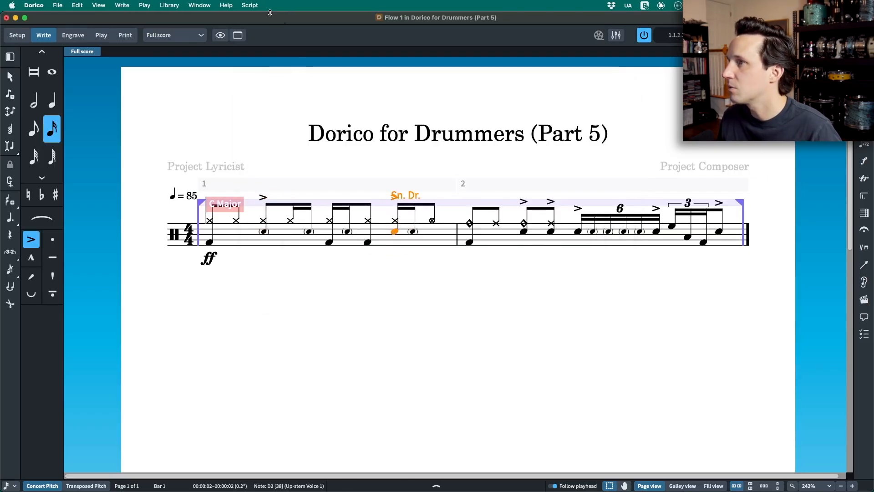
left_click(256, 5)
left_click(263, 20)
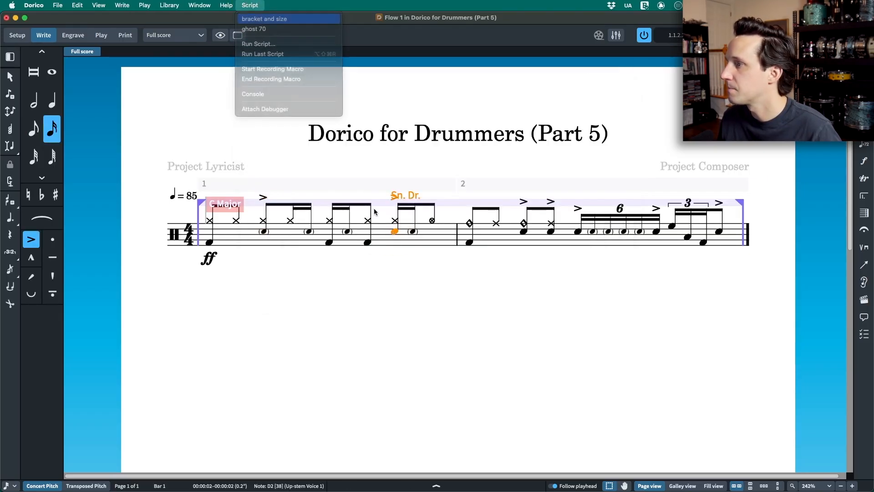
left_click(524, 231)
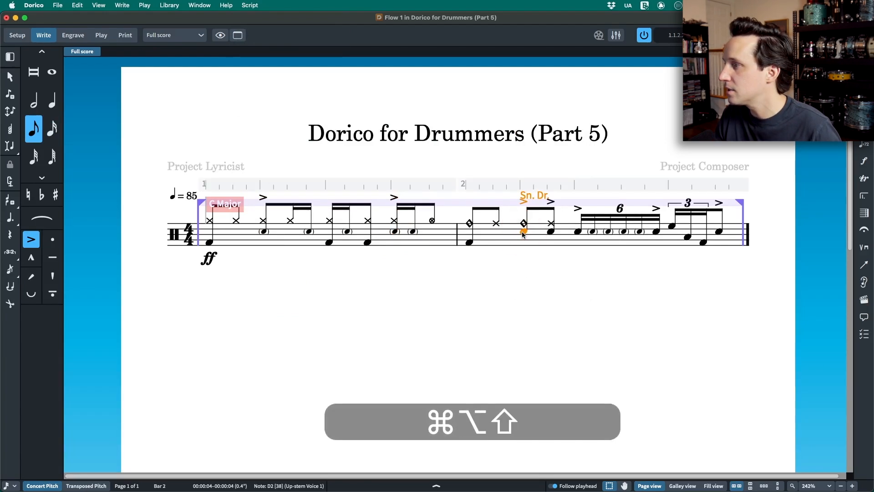
key("alt+shift+super+r")
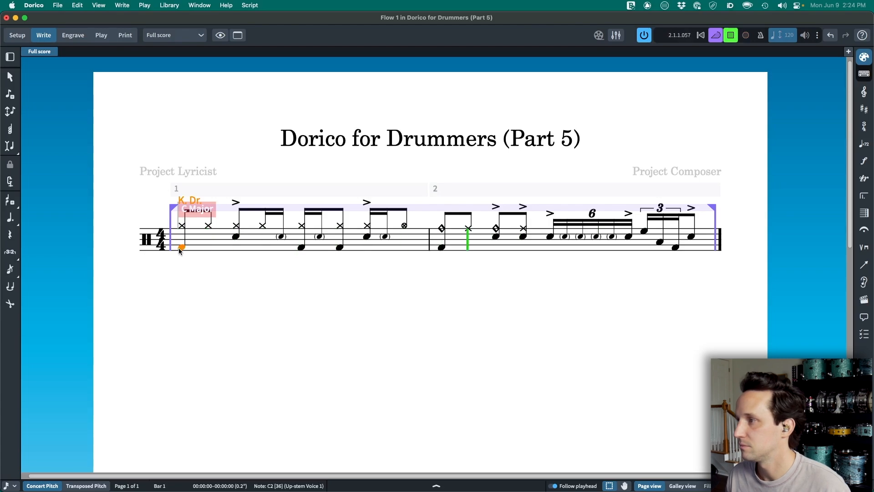
Stop playback, add an ff dynamic under the first kick of bar 1, and play back the start of the groove.
key("space")
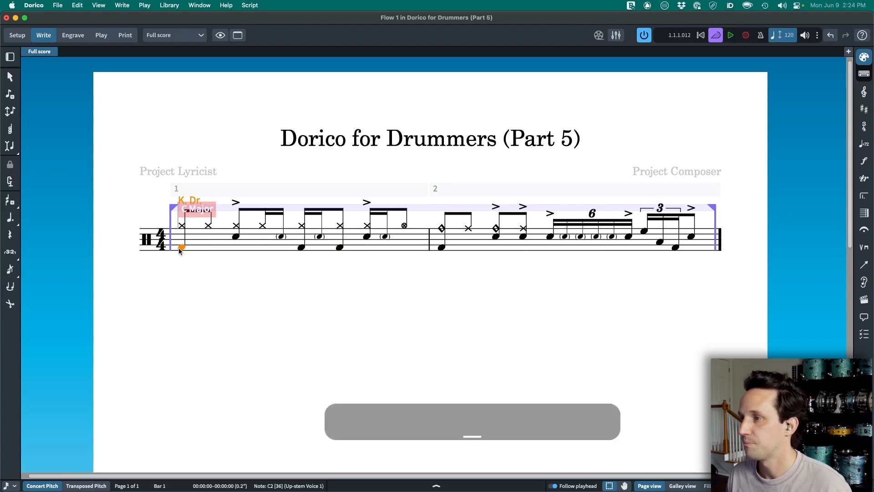
left_click(175, 297)
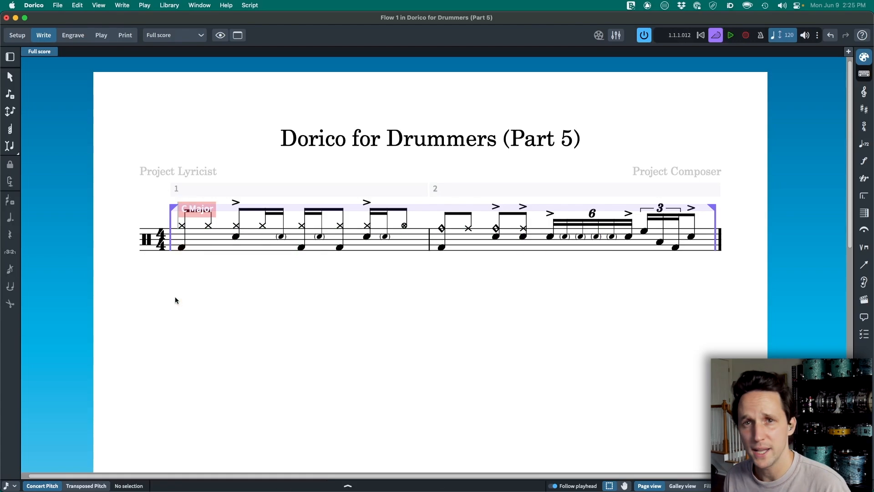
left_click(181, 248)
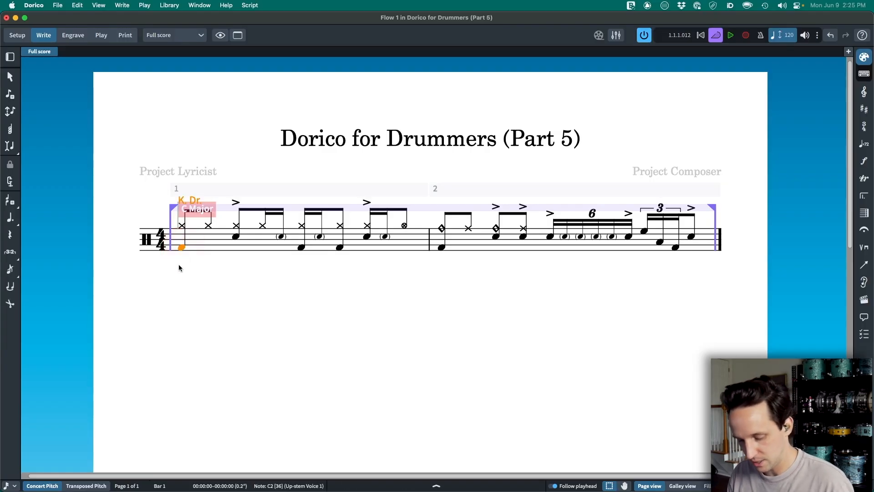
key("shift+d")
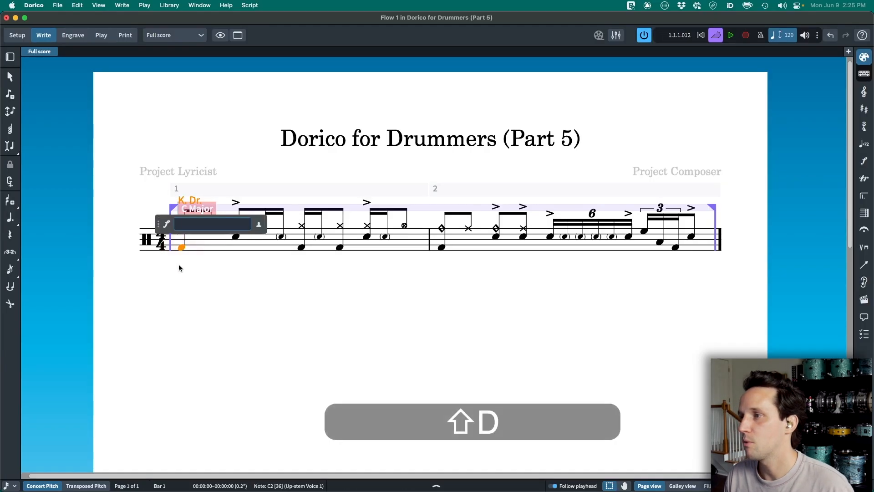
type("ff")
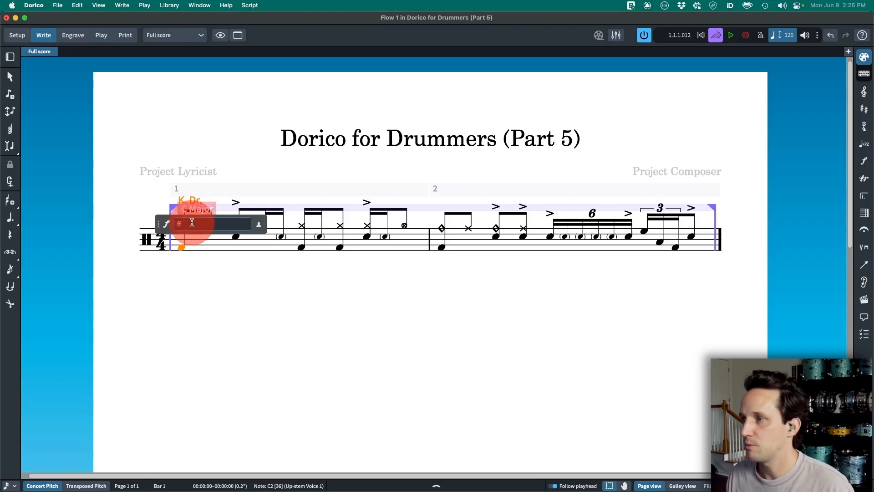
key("Return")
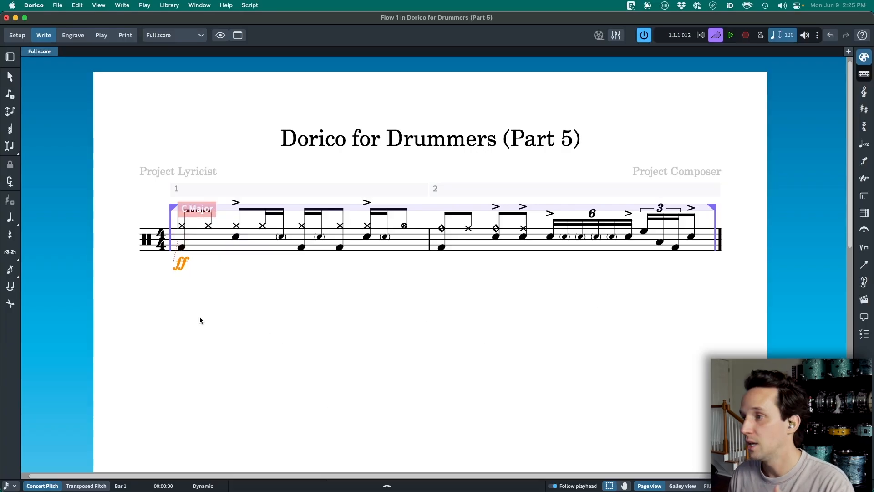
key("space")
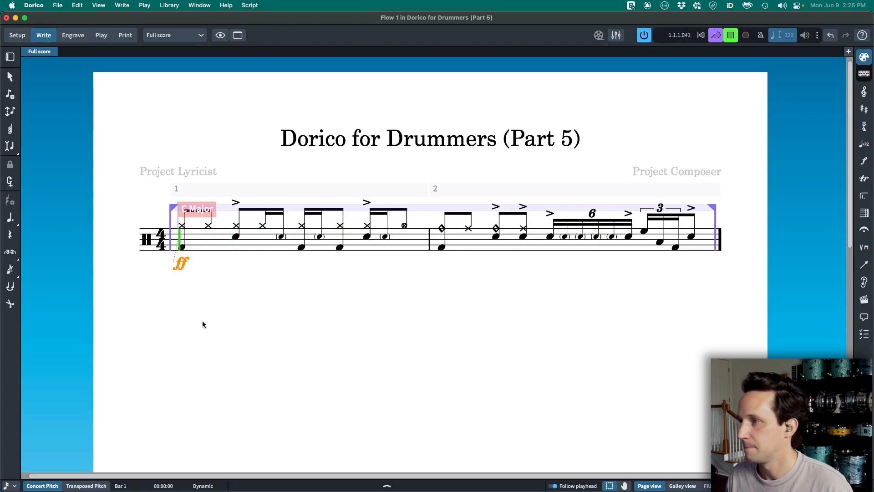
key("space")
Add a tempo mark of quarter note = 85 at the start of bar 1.
left_click(184, 227)
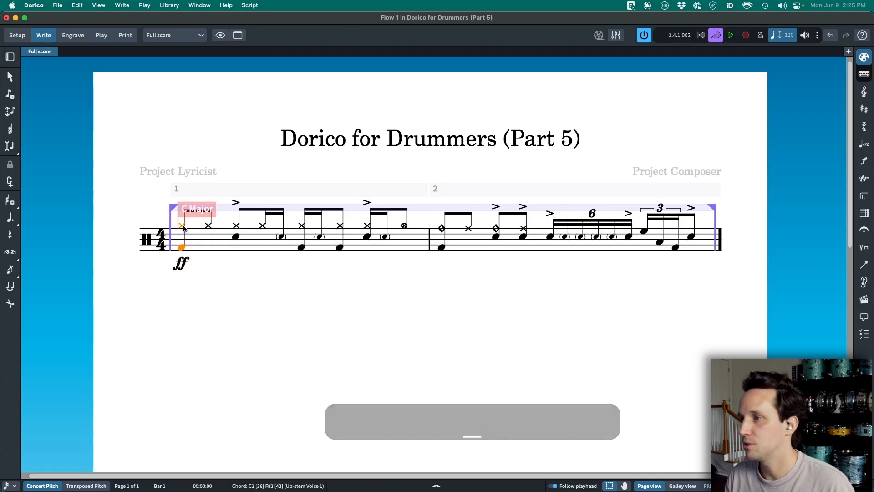
key("shift+t")
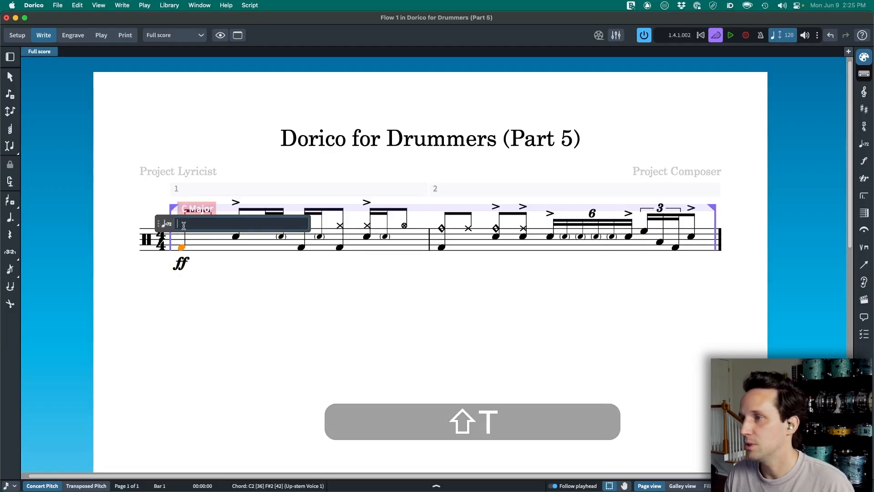
type("q")
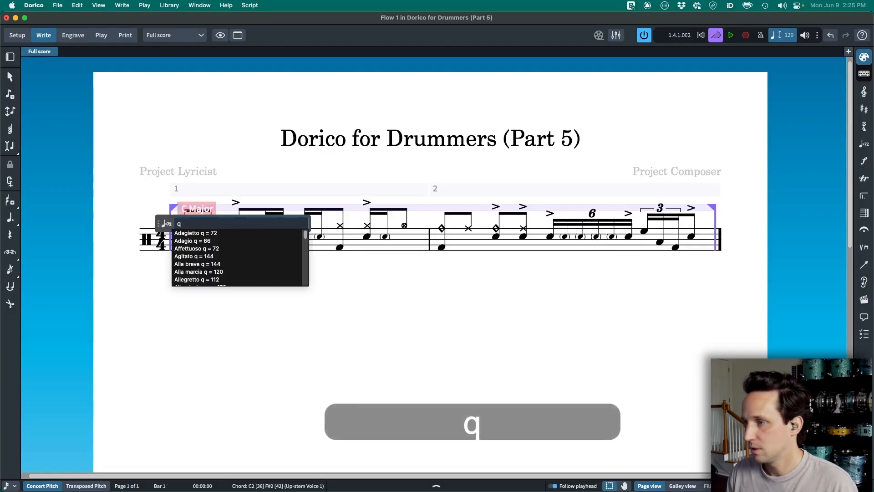
type("=")
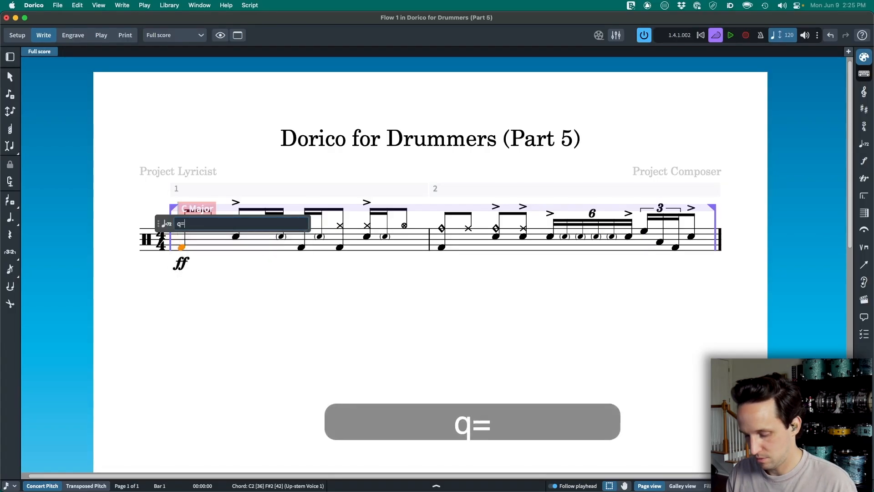
type("85")
key("Return")
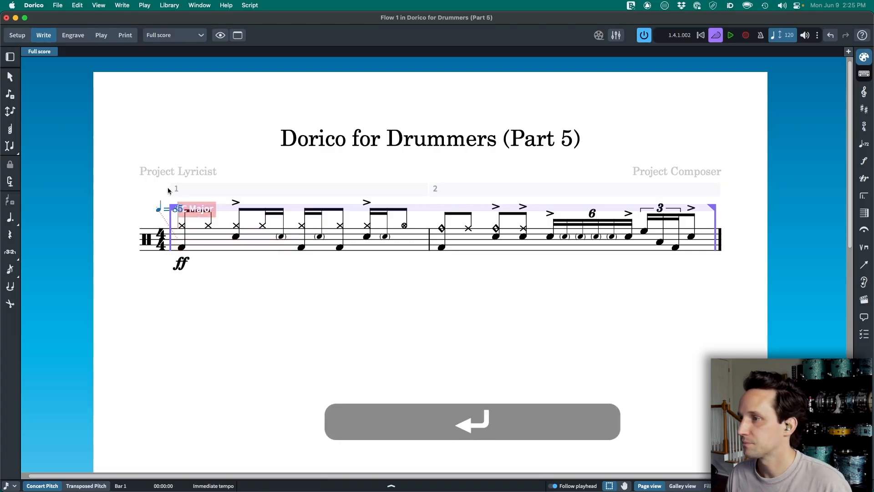
In Engrave mode, move the tempo mark slightly up and left above the clef, and return to Write mode.
key("super+3")
left_click_drag(234, 210, 221, 202)
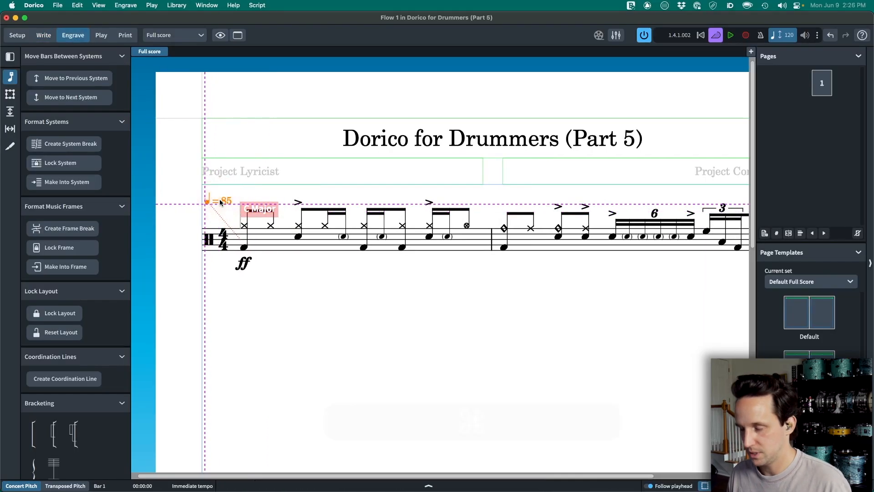
key("super+2")
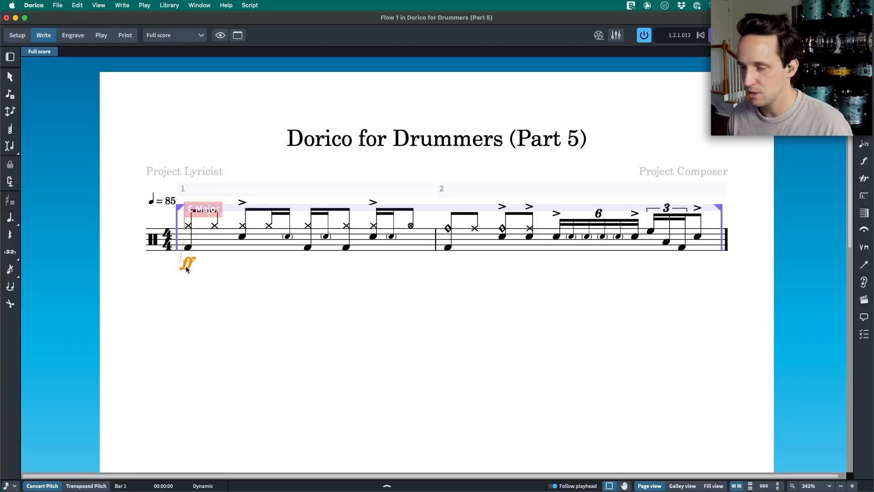
Switch to Play mode, expand the Drum Set track into its individual instruments, and open the Kick Drum in the key editor.
key("super+4")
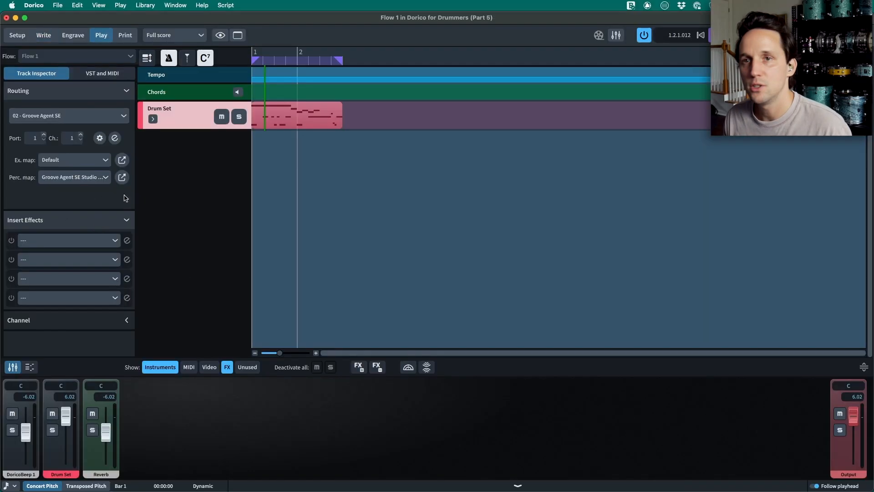
left_click(153, 119)
left_click(177, 116)
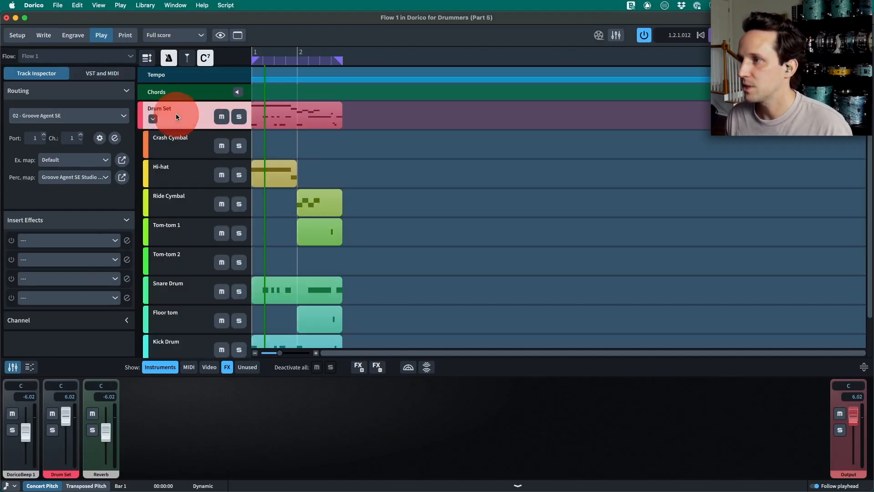
scroll(181, 150, "down", 2)
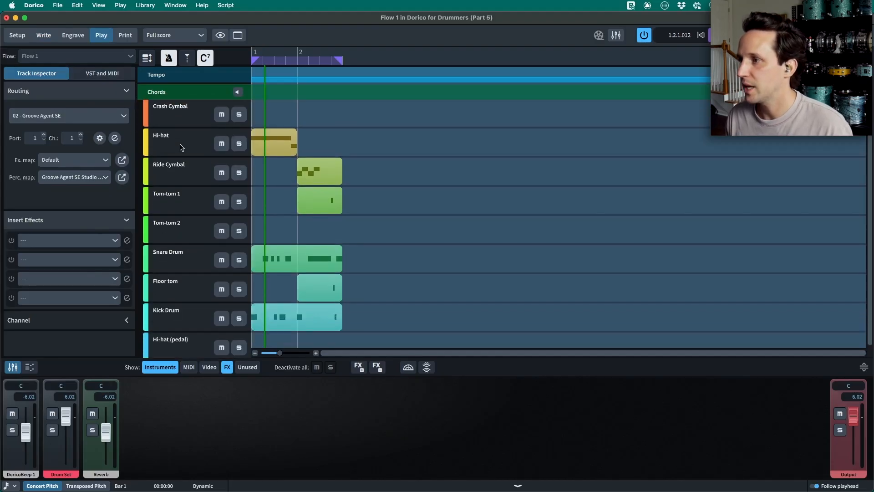
left_click(182, 307)
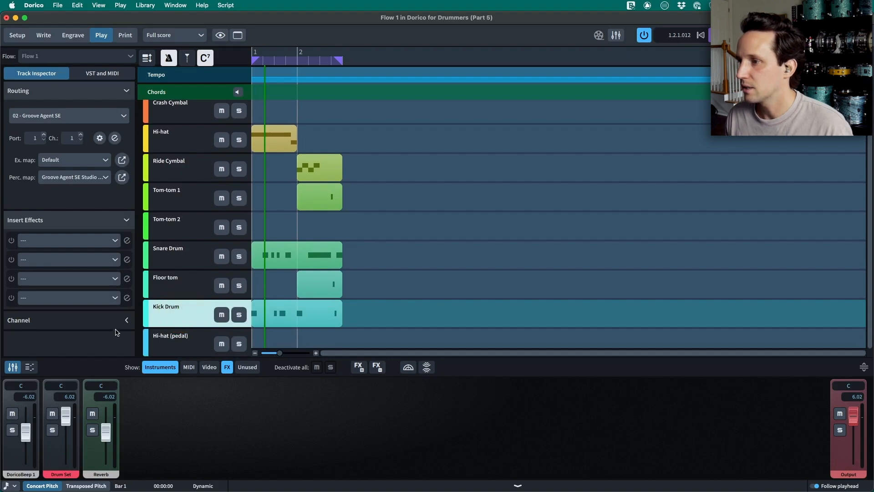
double_click(189, 309)
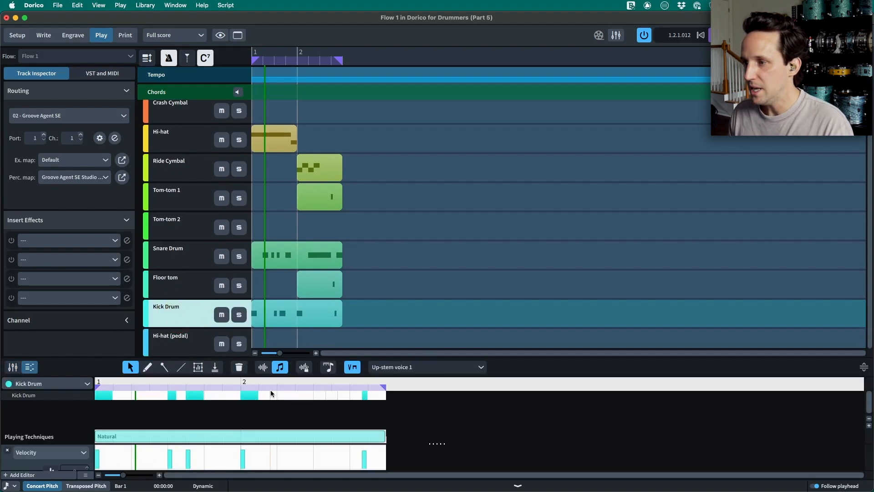
Show the whole Drum Set in the key editor, select the first kick's velocity bar, and display the velocities as a histogram.
left_click(44, 453)
left_click(28, 382)
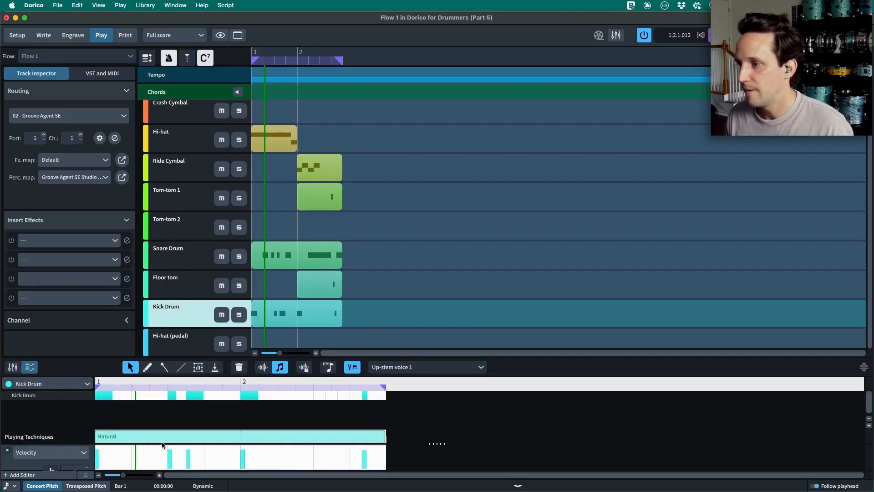
key("shift")
left_click_drag(98, 459, 119, 461)
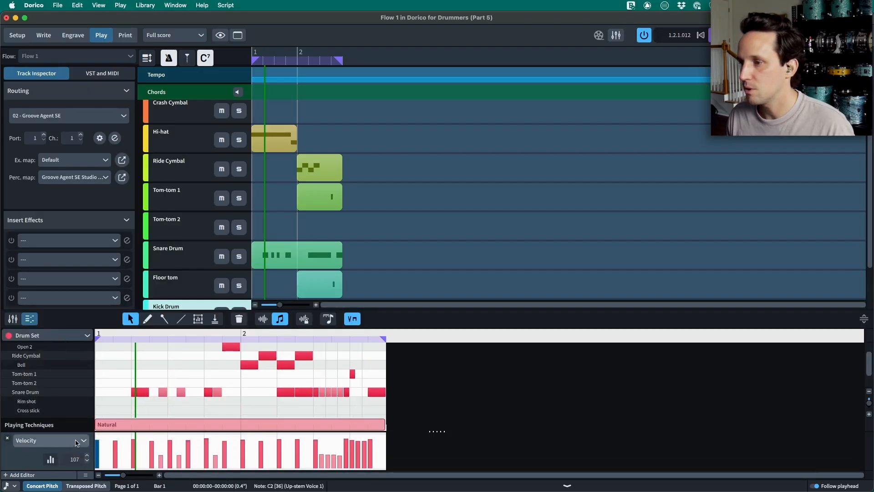
left_click(51, 461)
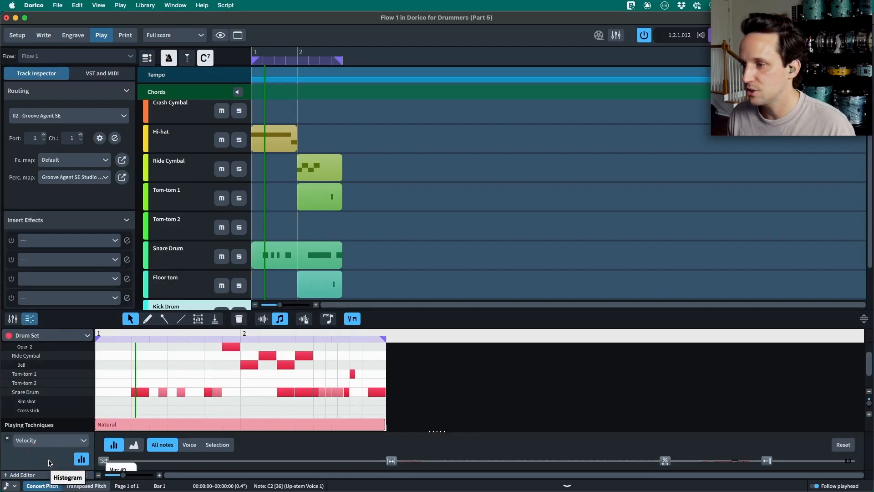
Try the histogram's Voice and Selection scopes, return to All notes, and raise the Drum Set velocities to a minimum of 50.
left_click(160, 447)
left_click(189, 445)
left_click(220, 446)
left_click(173, 446)
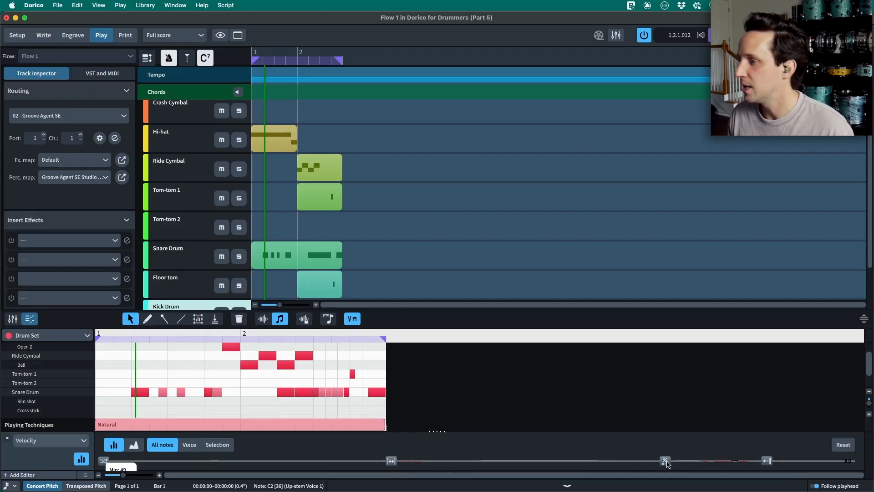
mouse_move(668, 466)
left_mouse_down()
mouse_move(661, 464)
mouse_move(685, 466)
mouse_move(670, 465)
left_mouse_up()
Display the Kick Drum's velocity histogram, start playback, and widen its velocity range by lowering the minimum.
scroll(186, 257, "down", 1)
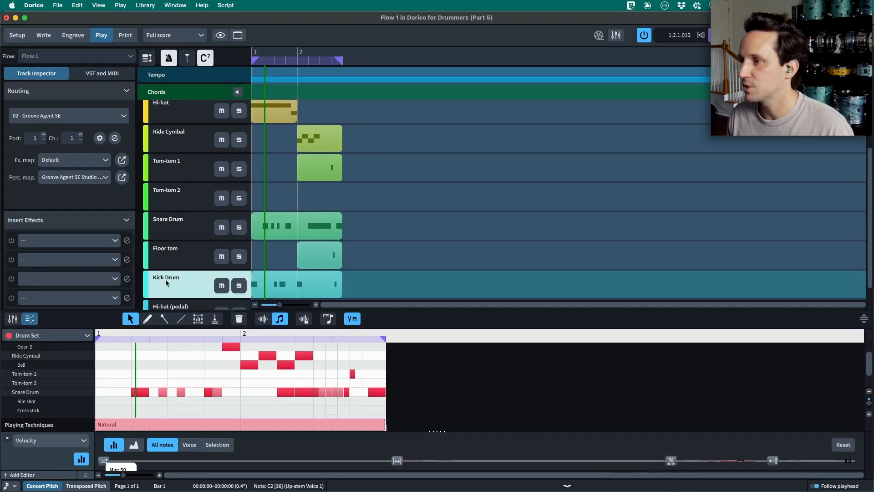
left_click(159, 280)
left_click(182, 284)
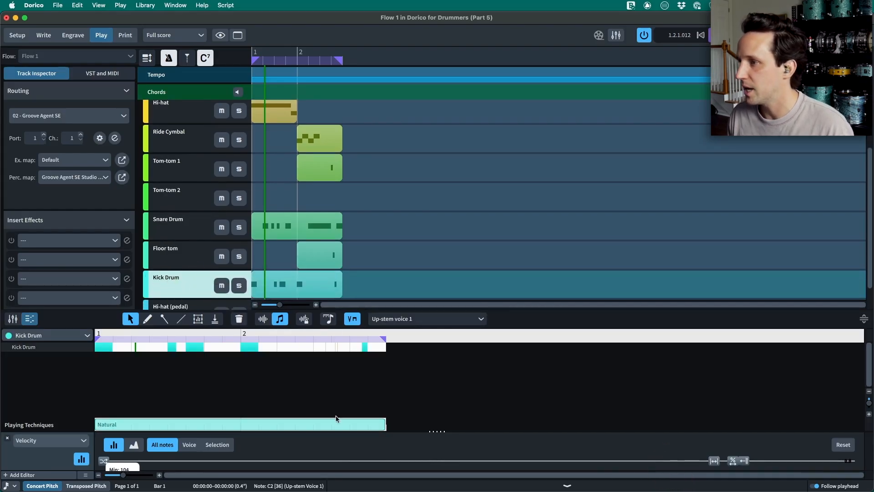
key("space")
scroll(452, 256, "down", 3)
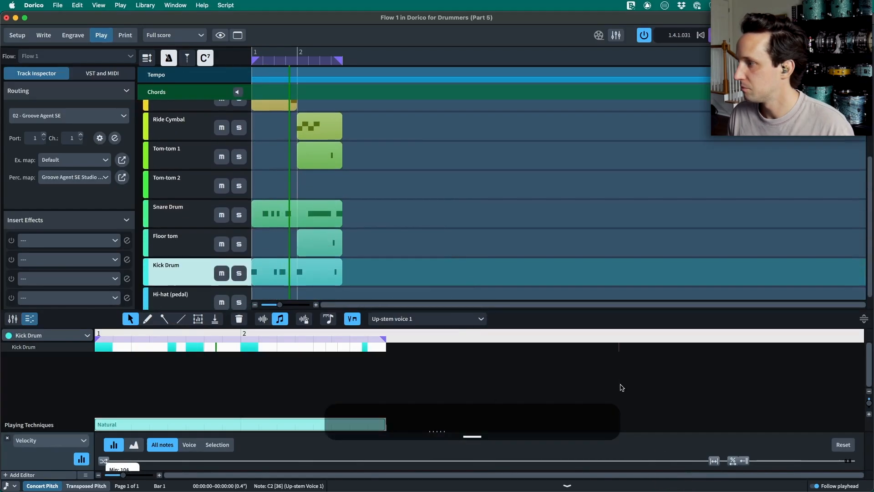
left_click_drag(713, 461, 656, 460)
Shift all Kick Drum velocities far down and back up in stages by ear, finishing with a minimum velocity of 94.
left_click_drag(750, 462, 177, 463)
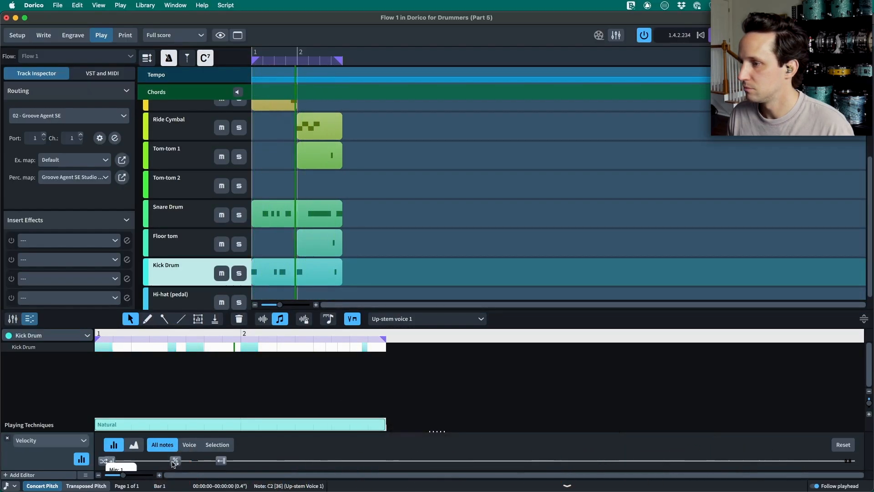
left_click_drag(177, 463, 368, 462)
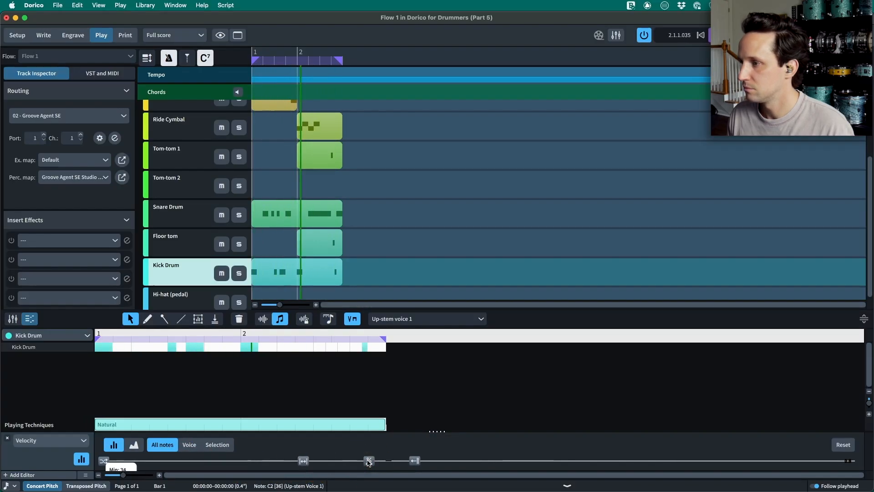
left_click(368, 461)
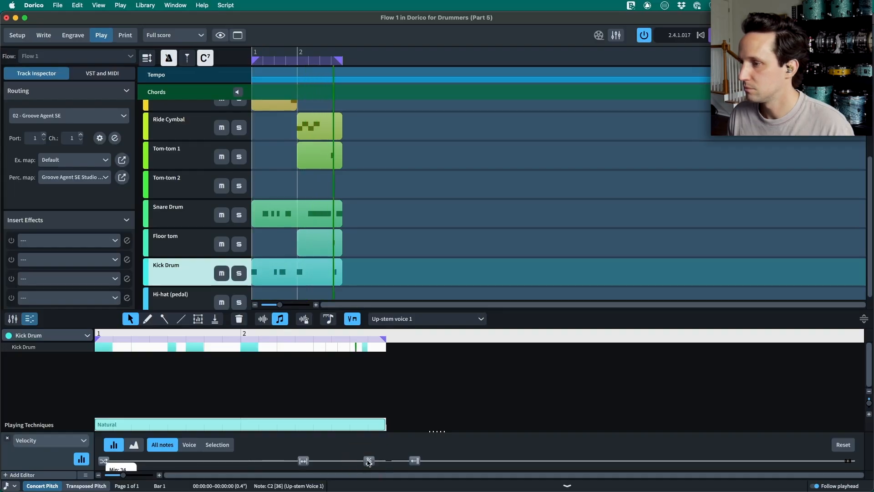
left_click_drag(369, 460, 485, 460)
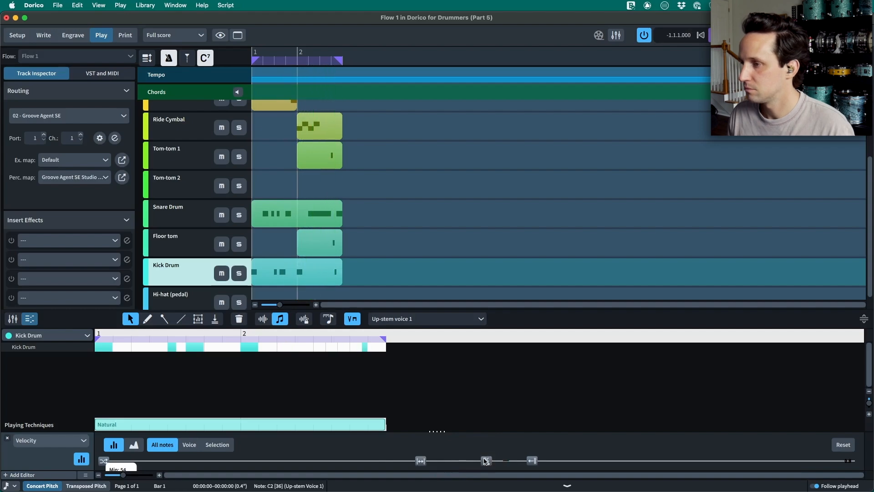
left_click_drag(485, 460, 702, 468)
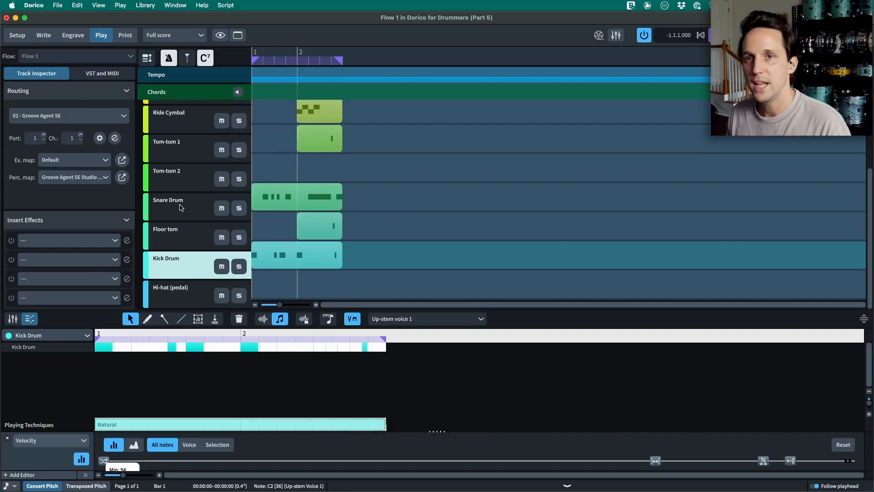
Display the Snare Drum's velocity histogram, play the groove, and widen the velocity range by lowering the minimum to 36.
left_click(181, 208)
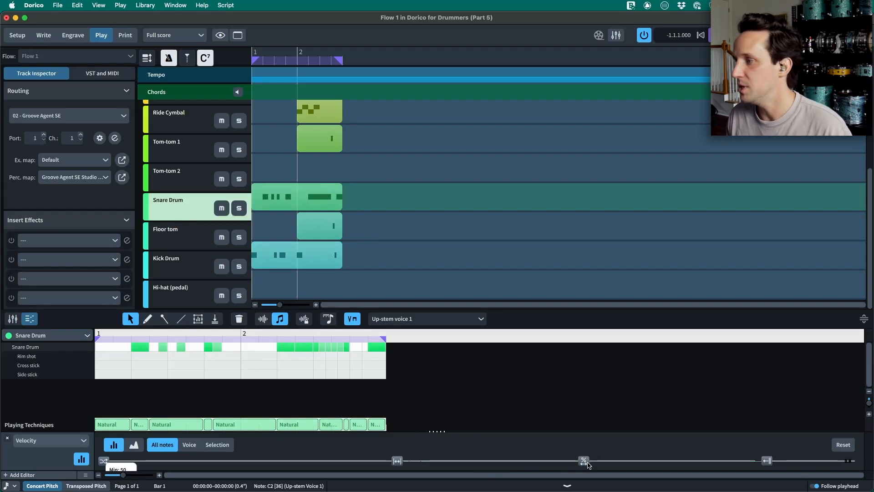
key("space")
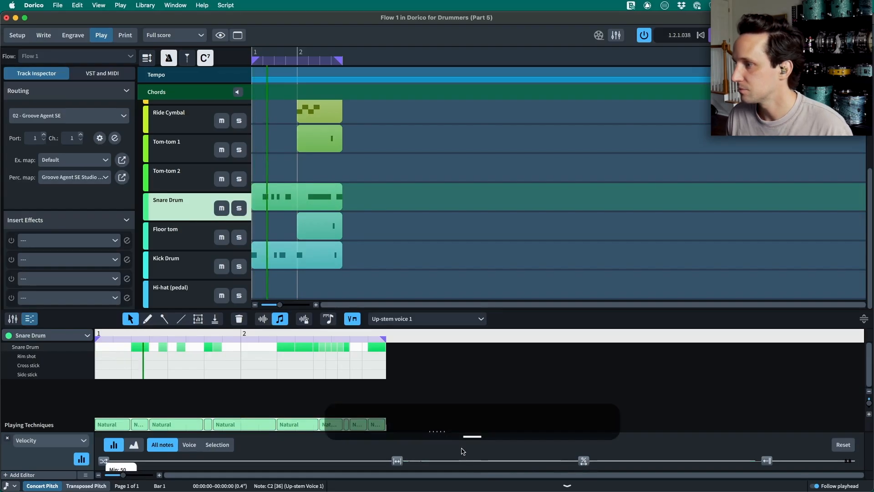
left_click_drag(397, 460, 337, 464)
key("space")
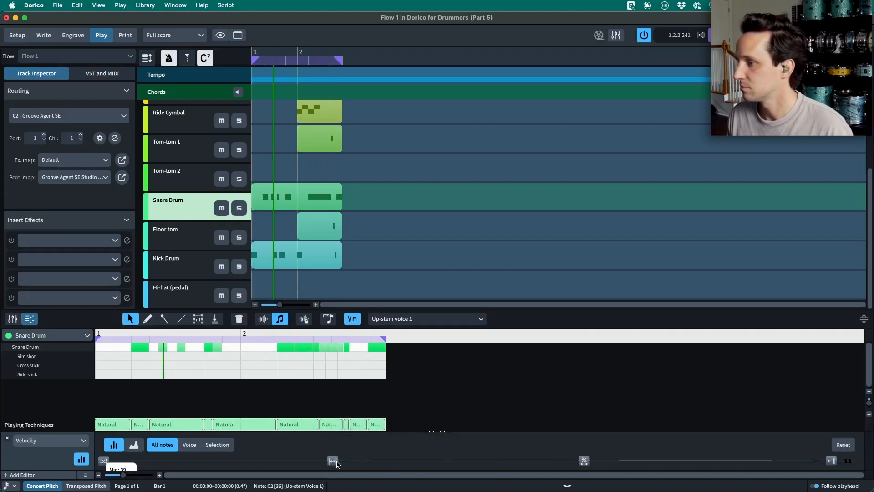
left_click_drag(337, 464, 319, 465)
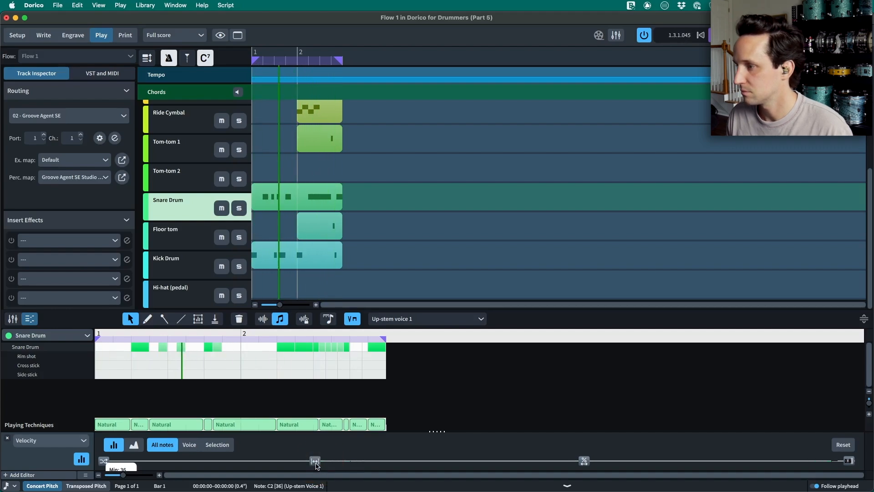
left_click(319, 463)
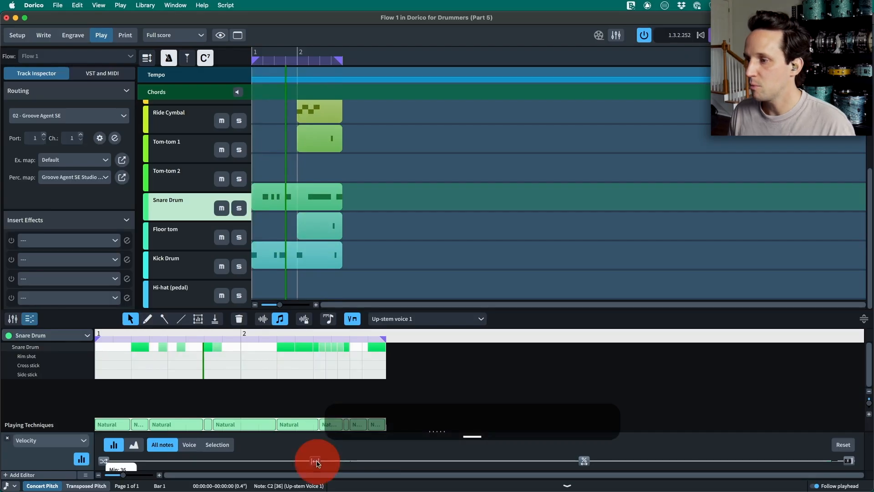
left_click(847, 464)
left_click(583, 461)
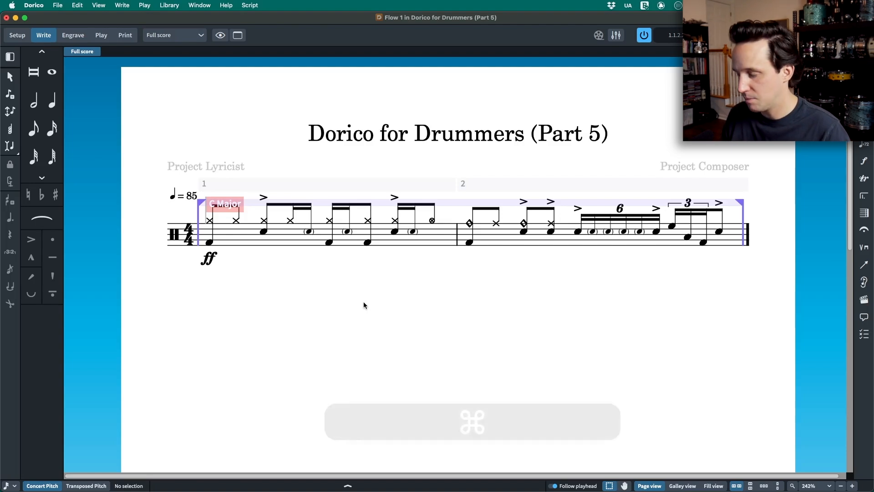
Show the key editor with its Velocity editor beneath the score in Write mode, and hide the lower zone again.
key("super+8")
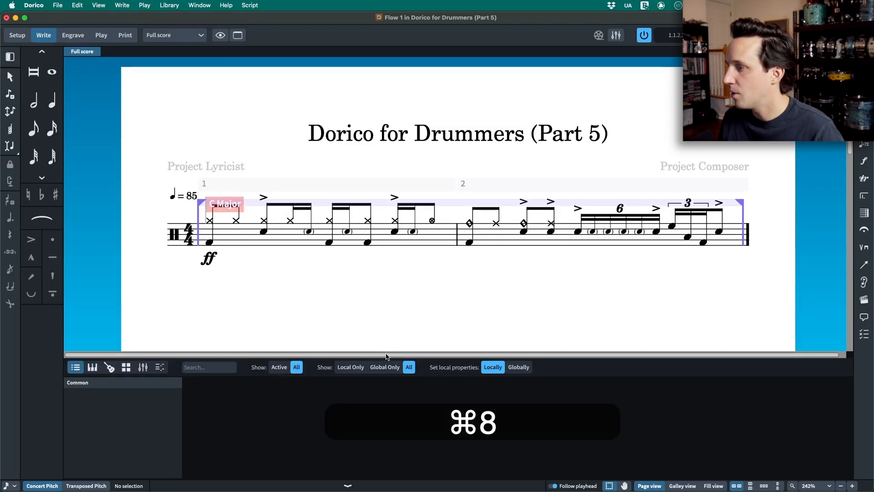
left_click(160, 369)
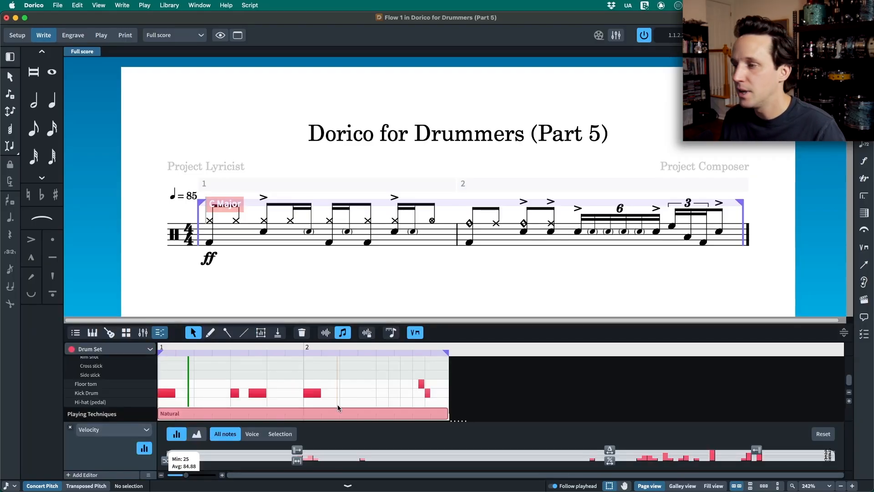
left_click(108, 431)
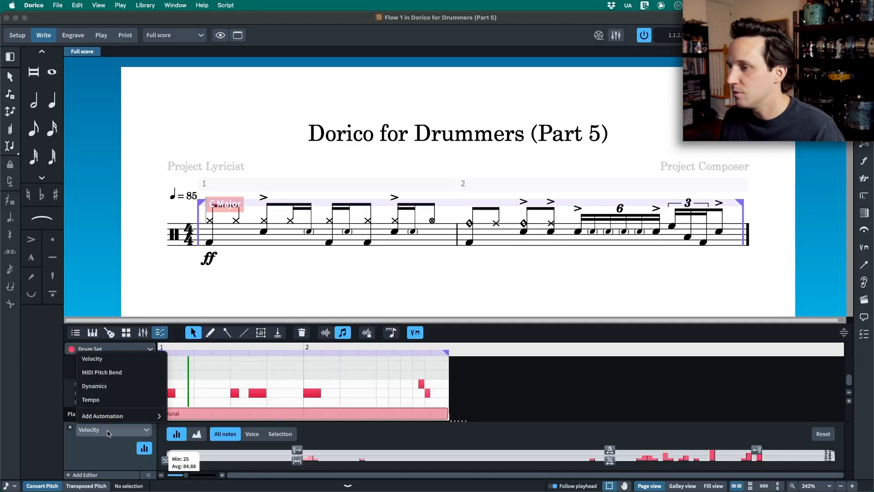
left_click(95, 359)
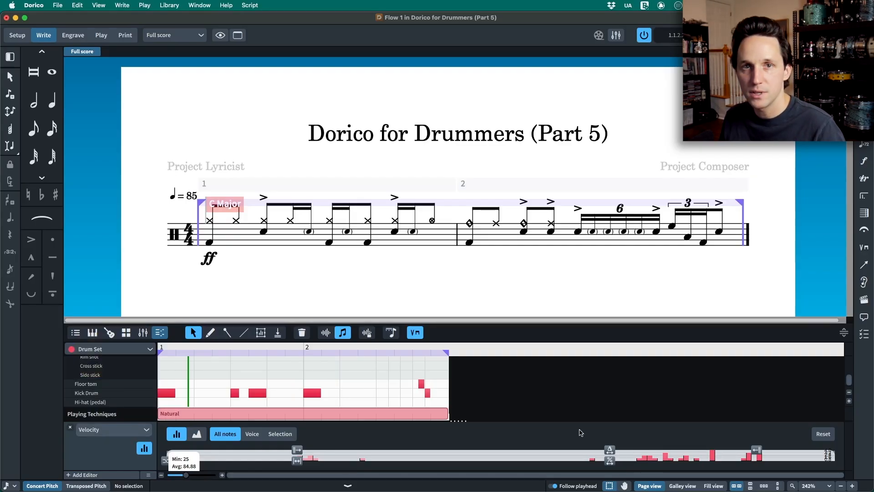
key("super+8")
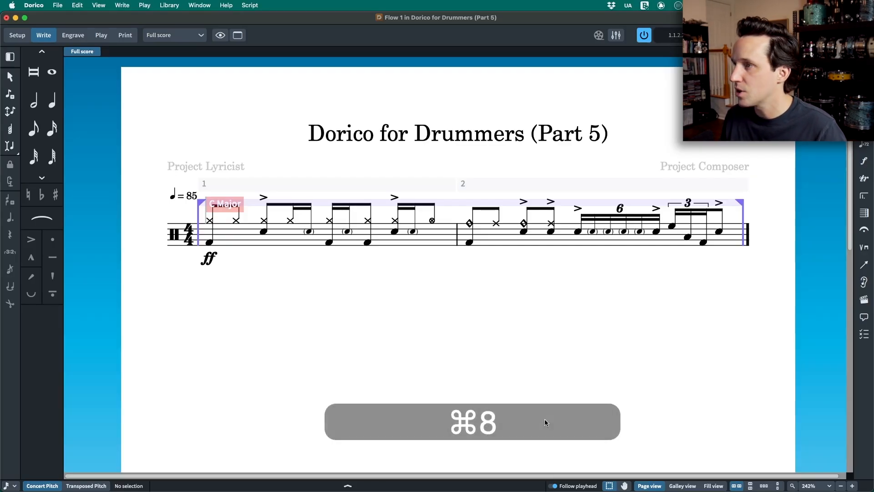
Switch to Play mode, select the Drum Set track, and enlarge the key editor and its velocity histogram.
key("super+4")
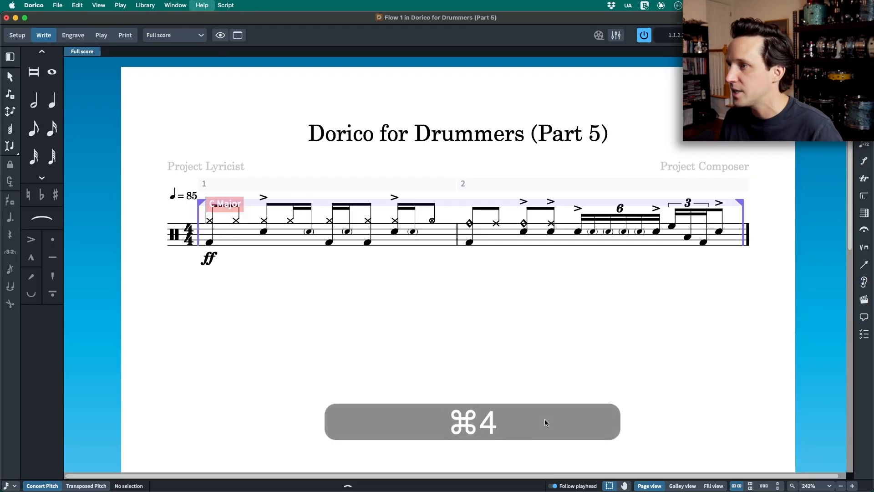
left_click(166, 112)
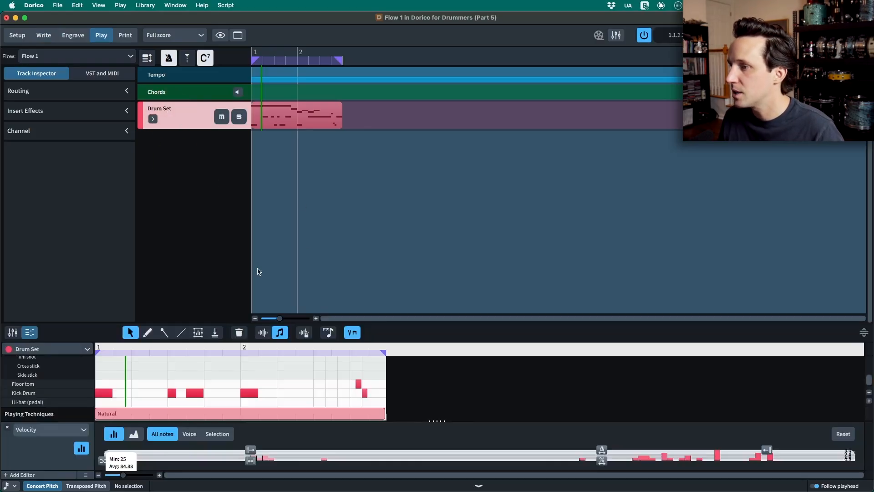
left_click_drag(410, 318, 408, 232)
left_click(25, 433)
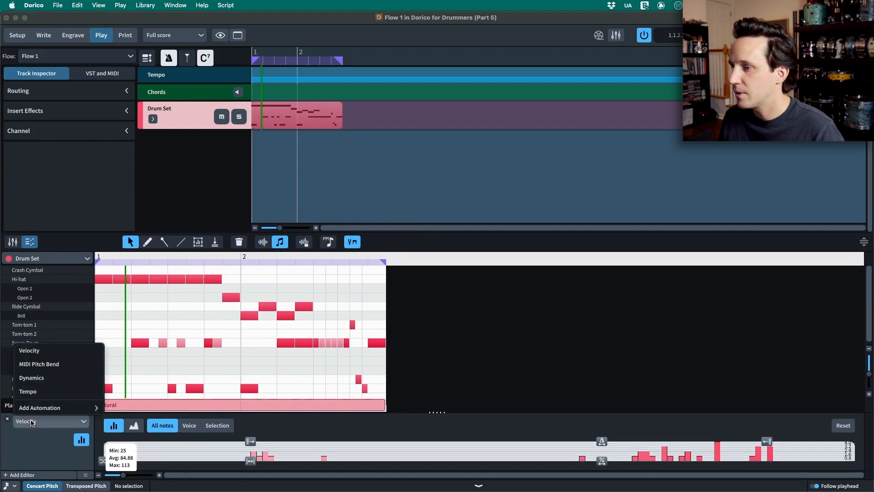
left_click(30, 348)
left_click(81, 440)
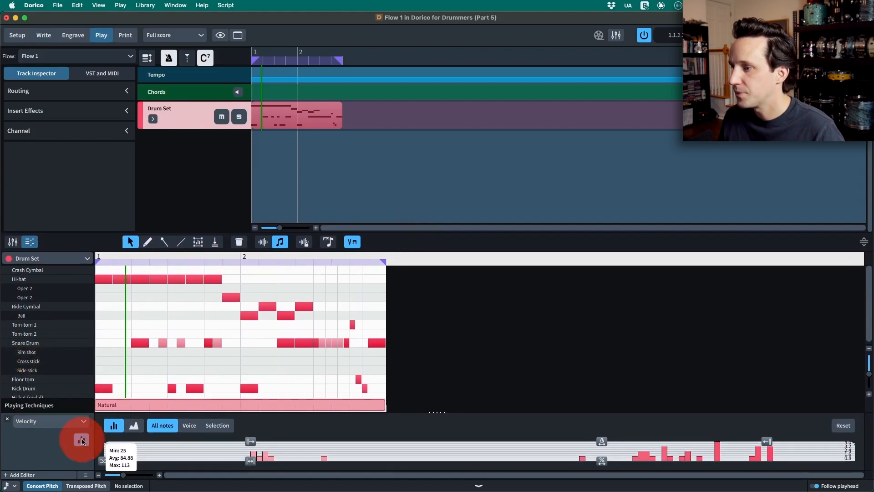
left_click(51, 441)
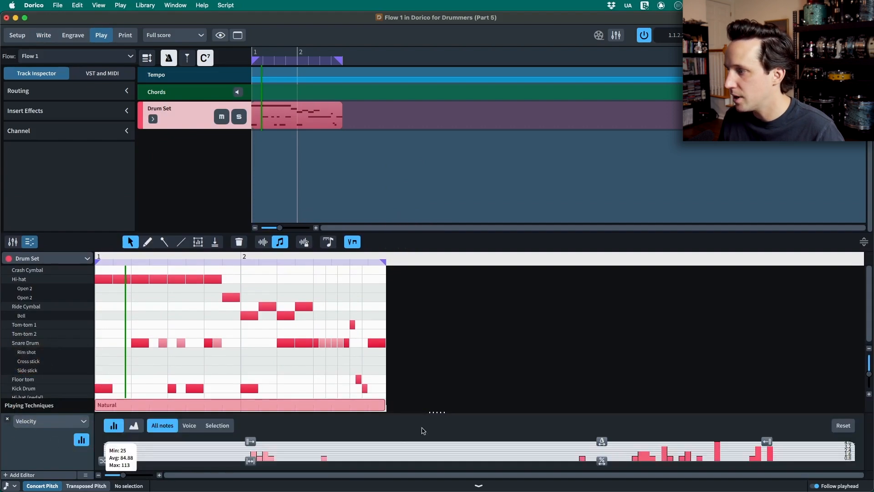
left_click_drag(435, 412, 412, 295)
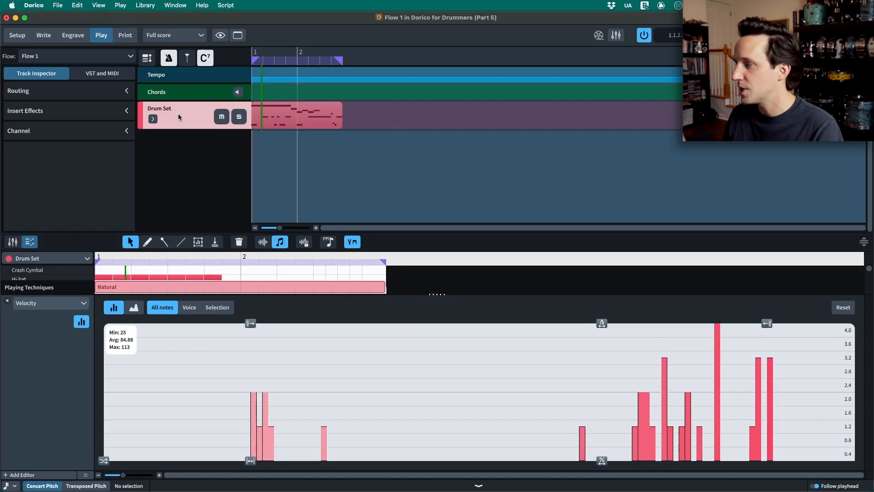
Shift all Drum Set velocities up to a minimum of 31, and reduce the histogram's height to reveal more of the percussion grid.
left_click(169, 313)
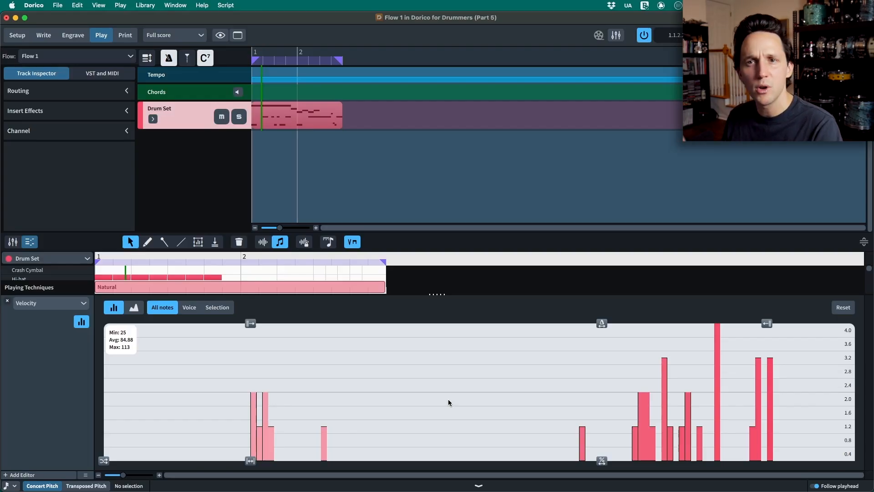
left_click_drag(602, 323, 638, 335)
mouse_move(285, 324)
left_mouse_down()
mouse_move(369, 324)
mouse_move(272, 326)
left_mouse_up()
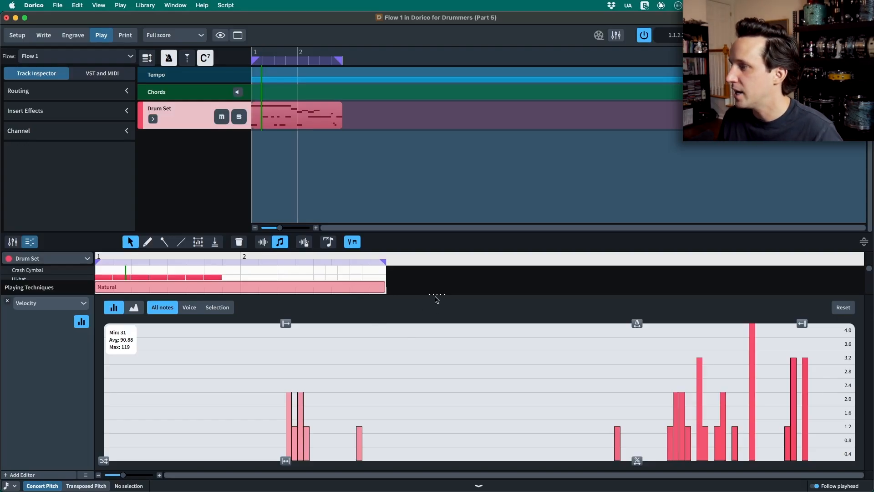
left_click_drag(436, 294, 436, 335)
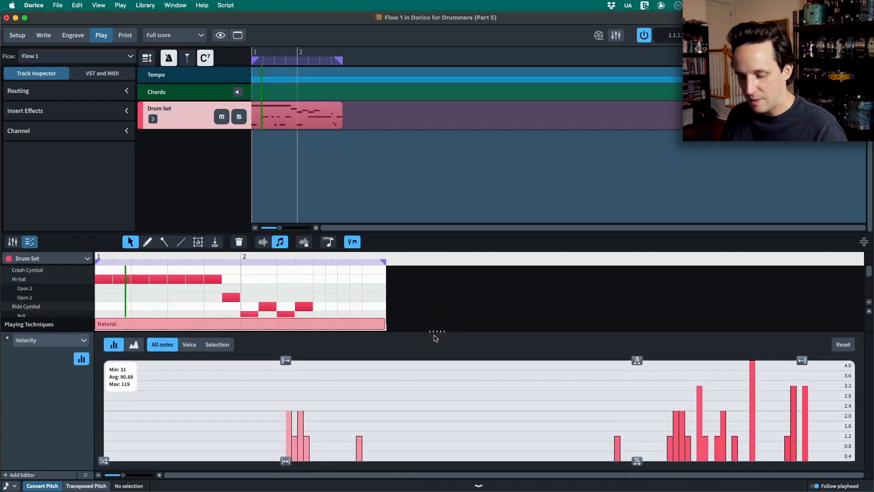
Return to Write mode, show the Drum Set's velocity histogram below the score, and adjust its height.
key("super+2")
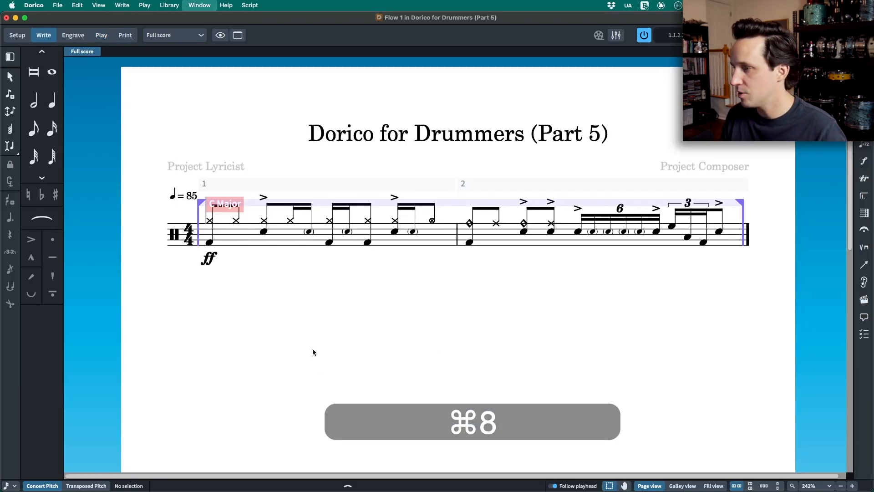
key("super+8")
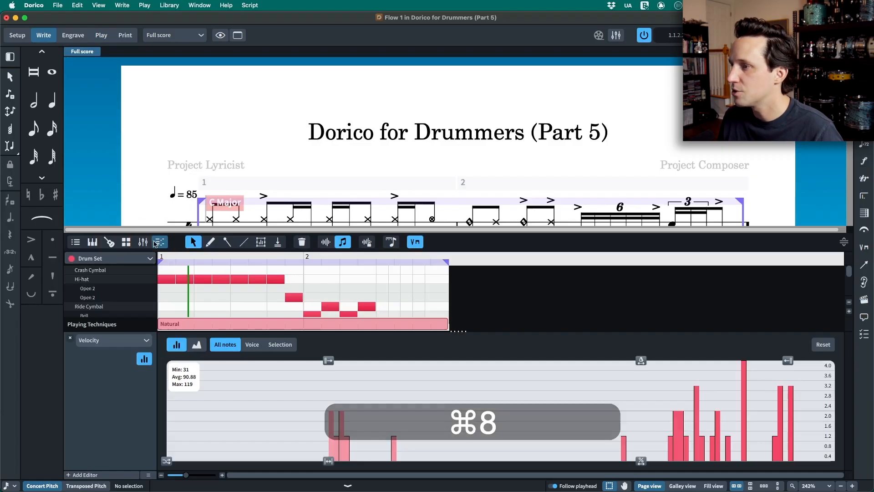
left_click_drag(450, 335, 433, 323)
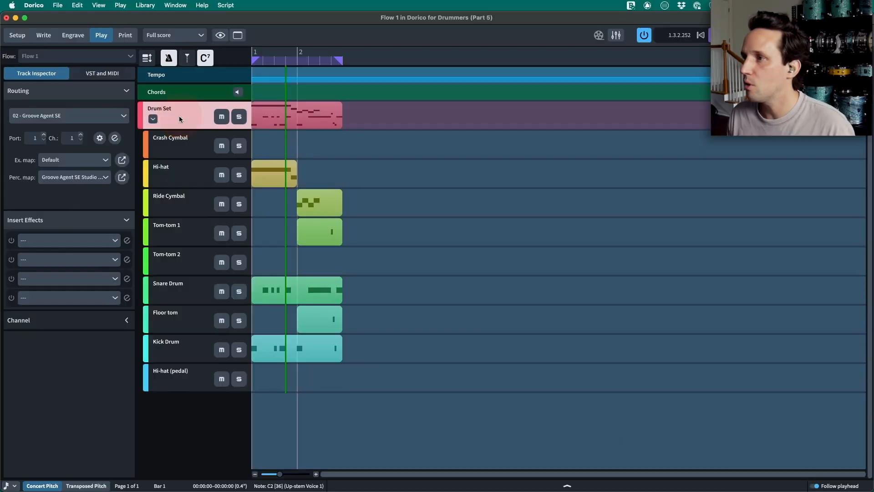
Collapse the Drum Set's individual instrument tracks and the track inspector's Insert Effects and Routing sections.
left_click(153, 120)
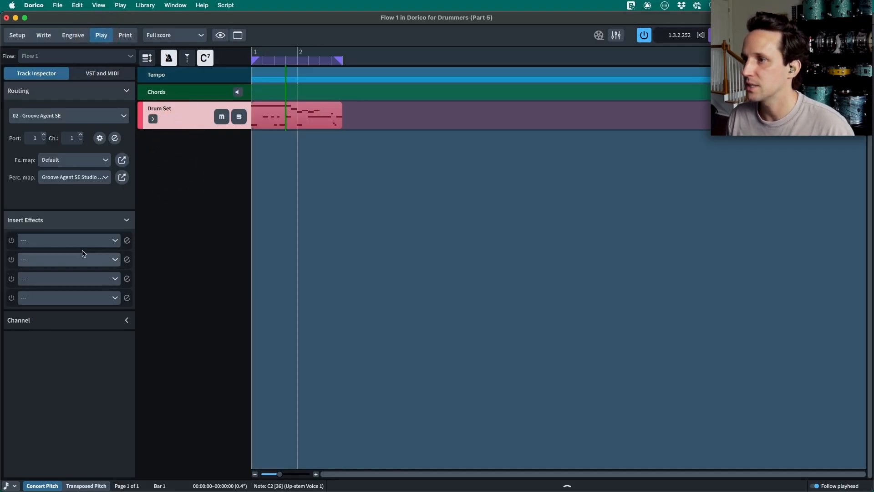
left_click(20, 222)
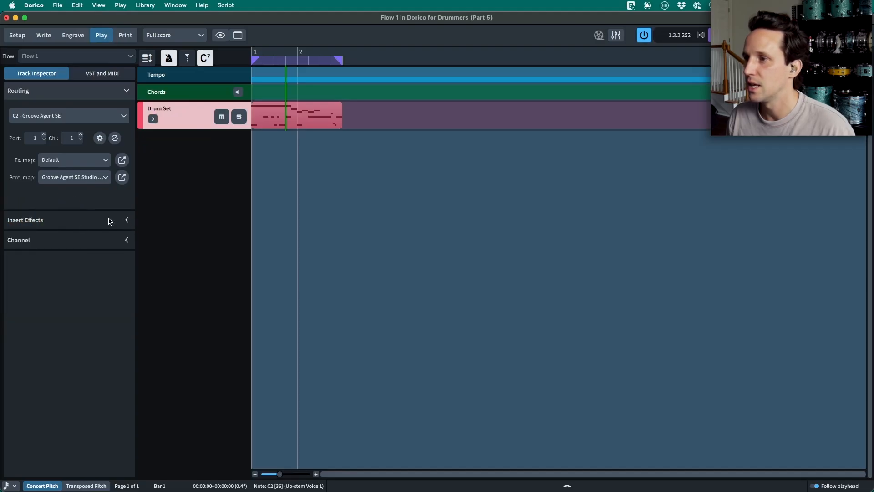
left_click(59, 89)
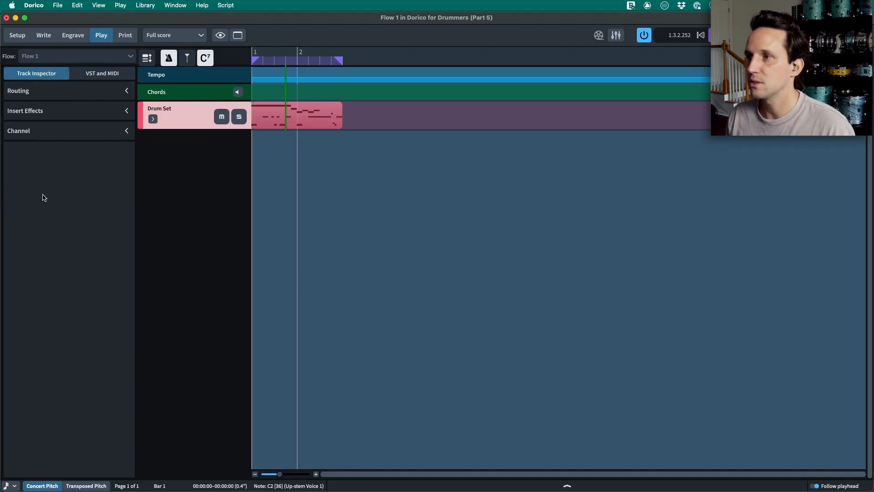
Load Steinberg's Compressor into the Drum Set's first insert effect slot and move its window clear of the track header.
left_click(23, 111)
left_click(114, 132)
scroll(73, 228, "down", 8)
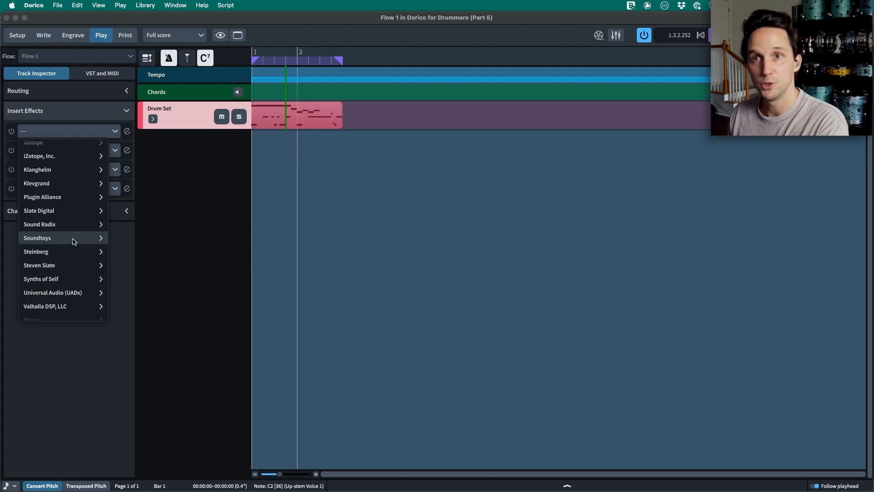
left_click(74, 256)
left_click(58, 199)
left_click(41, 174)
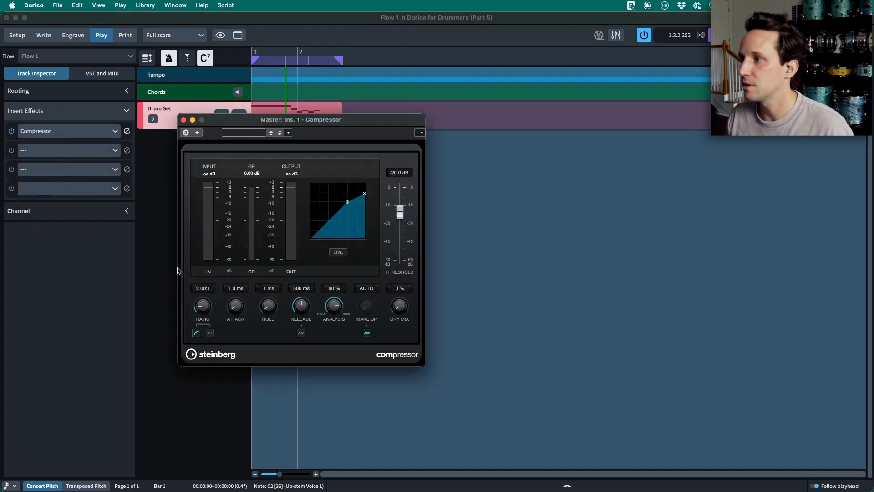
left_click_drag(332, 121, 353, 141)
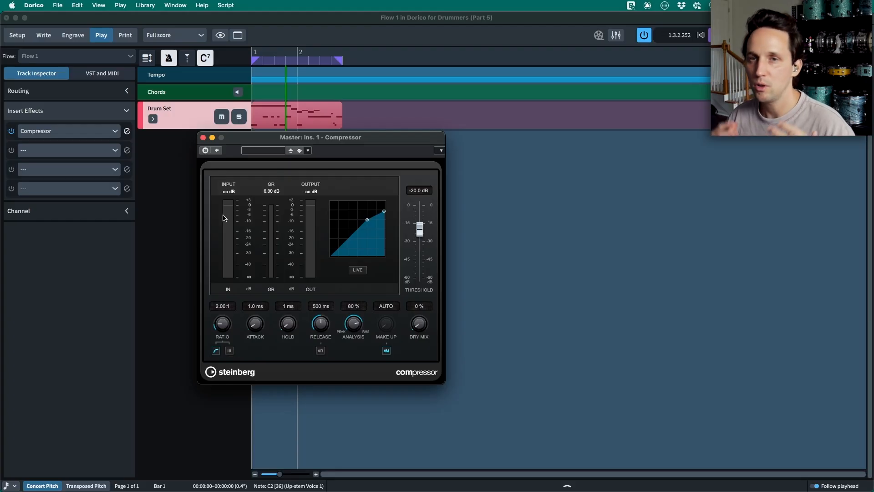
During playback, set the Compressor's attack to 33.5 ms and ratio to about 4:1, and adjust its threshold and release by ear.
key("space")
left_click_drag(422, 232, 422, 244)
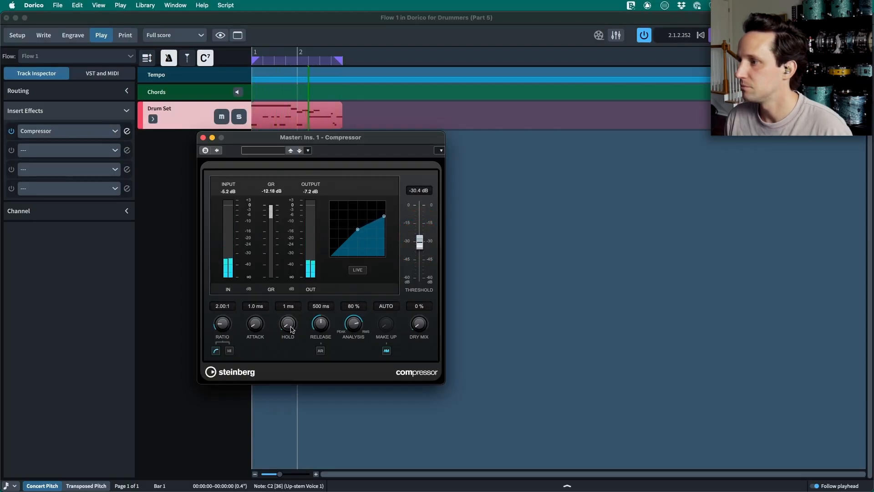
mouse_move(254, 323)
left_mouse_down()
mouse_move(264, 308)
mouse_move(254, 326)
mouse_move(222, 311)
mouse_move(226, 298)
left_mouse_up()
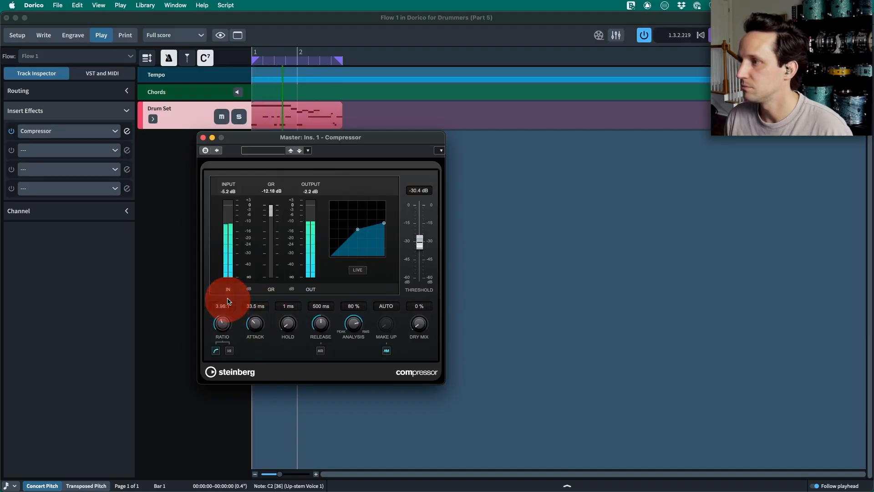
mouse_move(419, 242)
left_mouse_down()
mouse_move(420, 230)
mouse_move(422, 257)
mouse_move(422, 233)
left_mouse_up()
left_click_drag(323, 325, 323, 340)
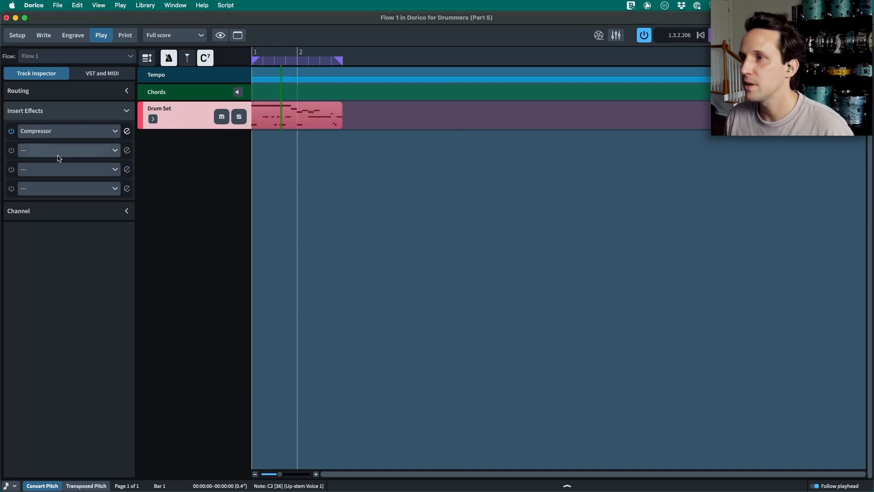
Load Steinberg's Frequency EQ into the Drum Set's second insert effect slot and move its window clear of the insert list.
left_click(24, 152)
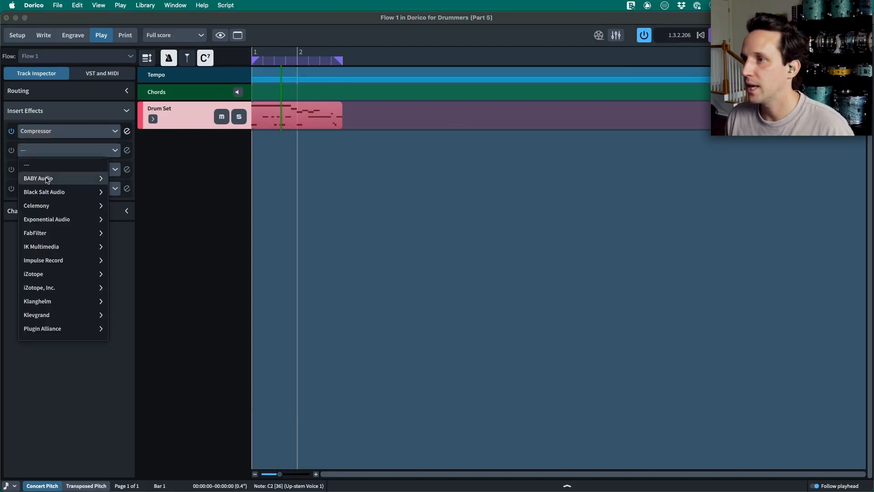
scroll(60, 302, "down", 1)
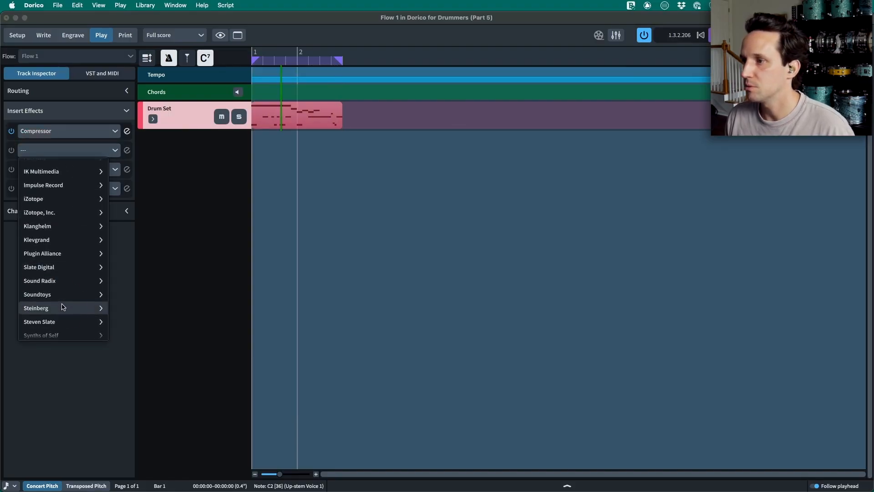
left_click(60, 305)
left_click(55, 234)
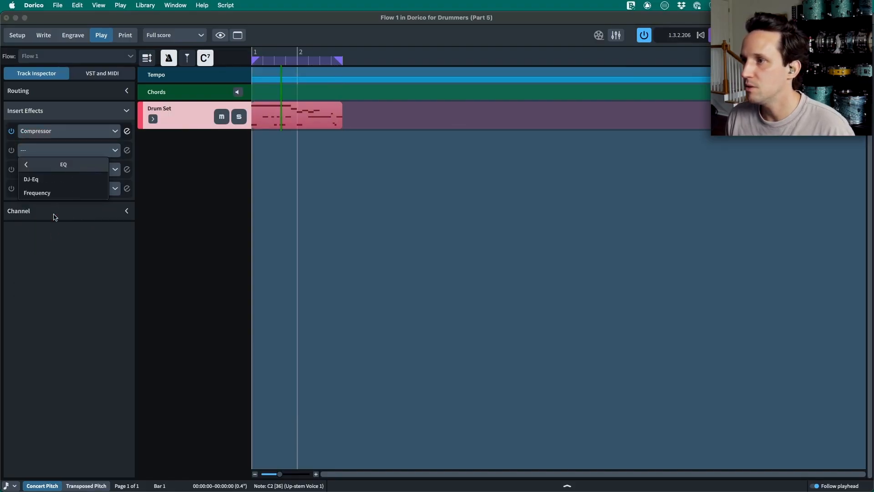
left_click(50, 193)
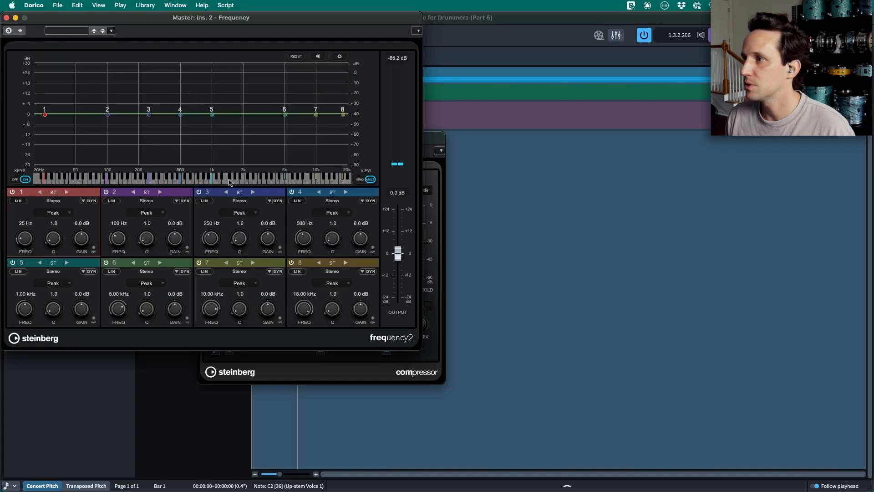
left_click_drag(224, 20, 386, 99)
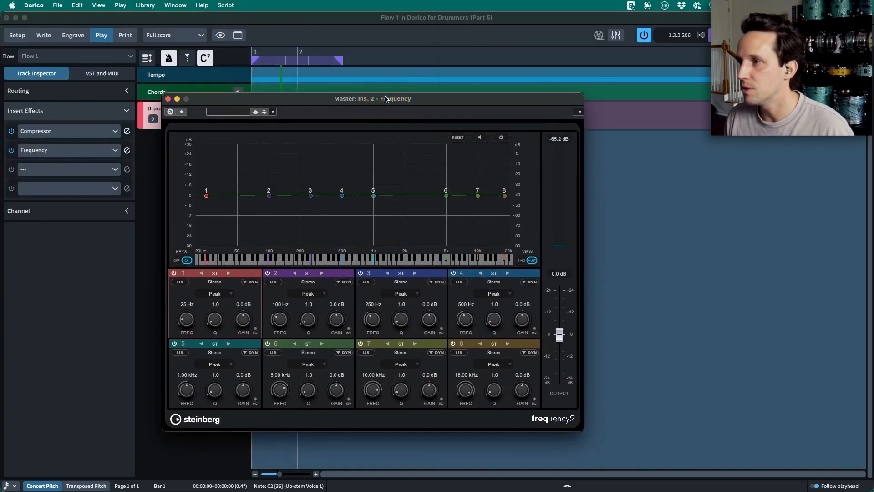
During playback, boost Frequency's band 1 by about 3.6 dB at 56 Hz, slightly raise band 5, and adjust the output level.
key("space")
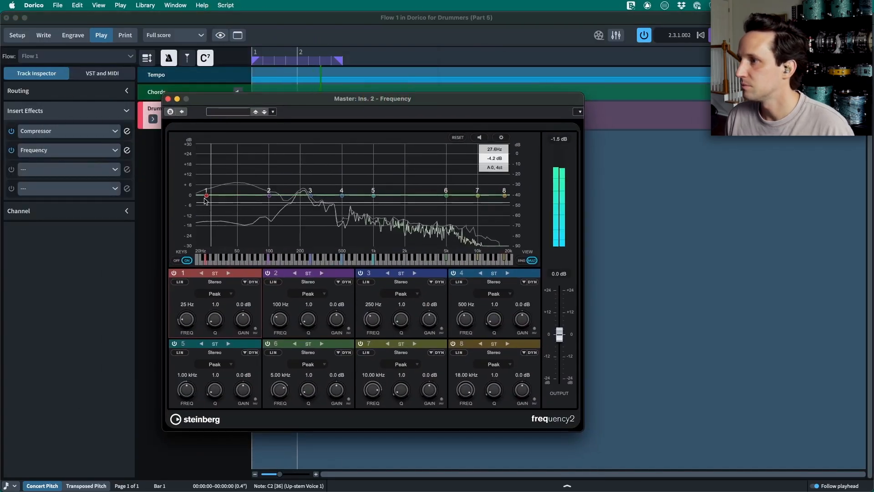
left_click_drag(190, 318, 248, 324)
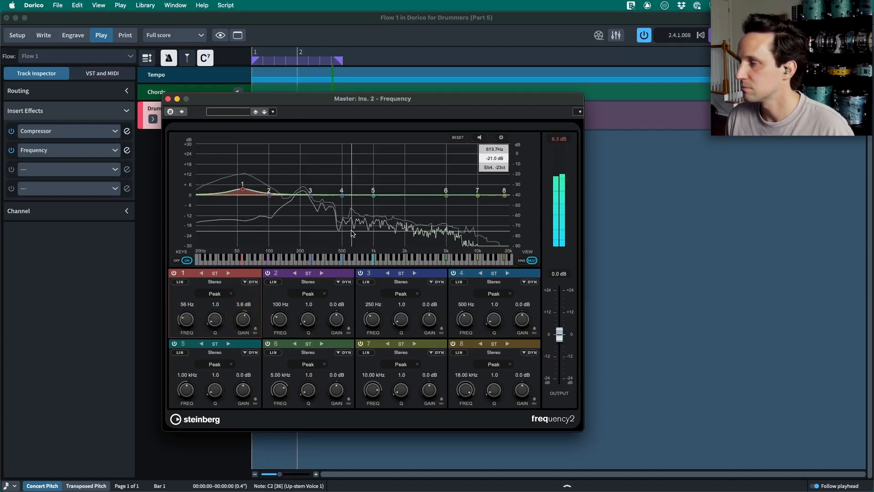
mouse_move(373, 195)
left_mouse_down()
mouse_move(403, 182)
mouse_move(388, 190)
left_mouse_up()
left_click(559, 336)
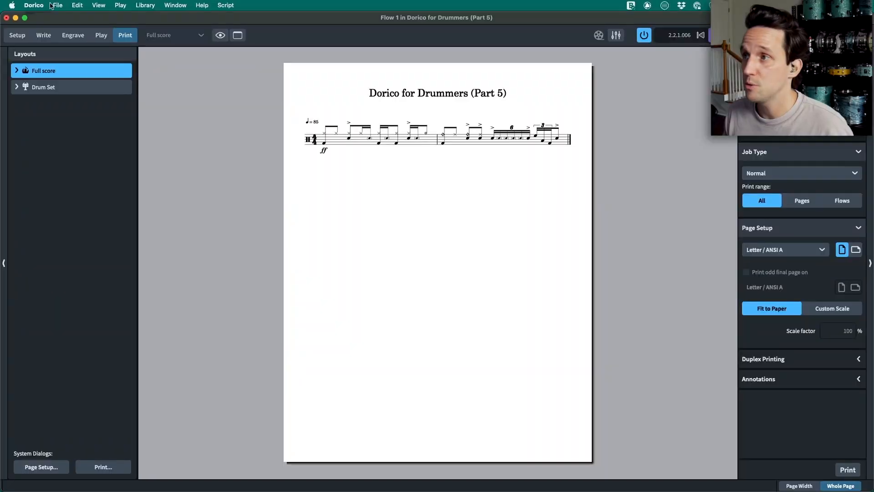
Open the audio export settings, choose WAV format, and enable exporting players as separate files.
left_click(57, 5)
mouse_move(104, 139)
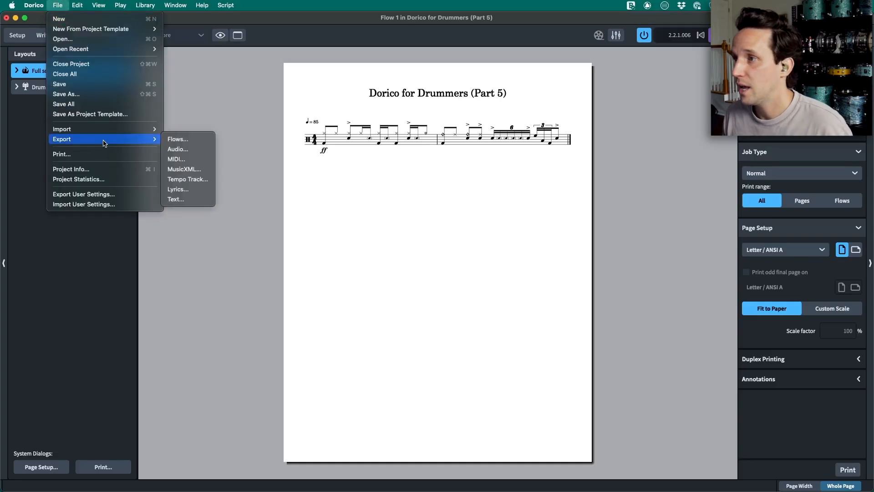
left_click(180, 149)
left_click(418, 315)
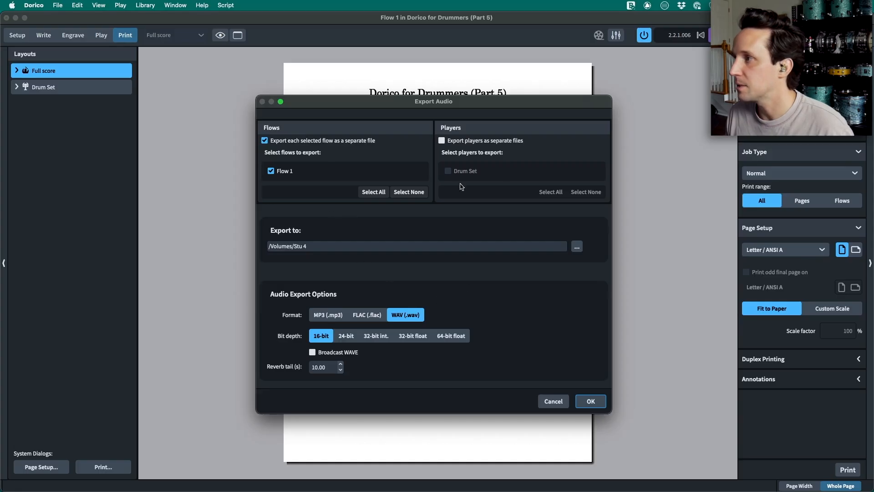
left_click(466, 145)
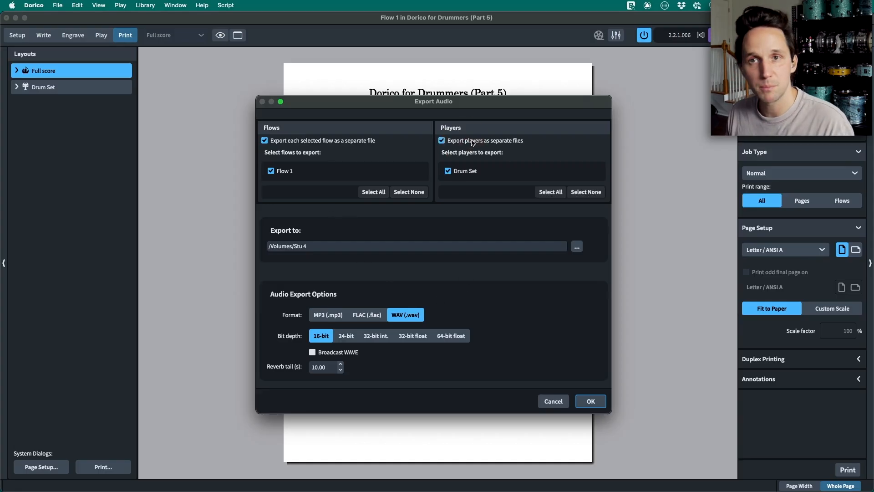